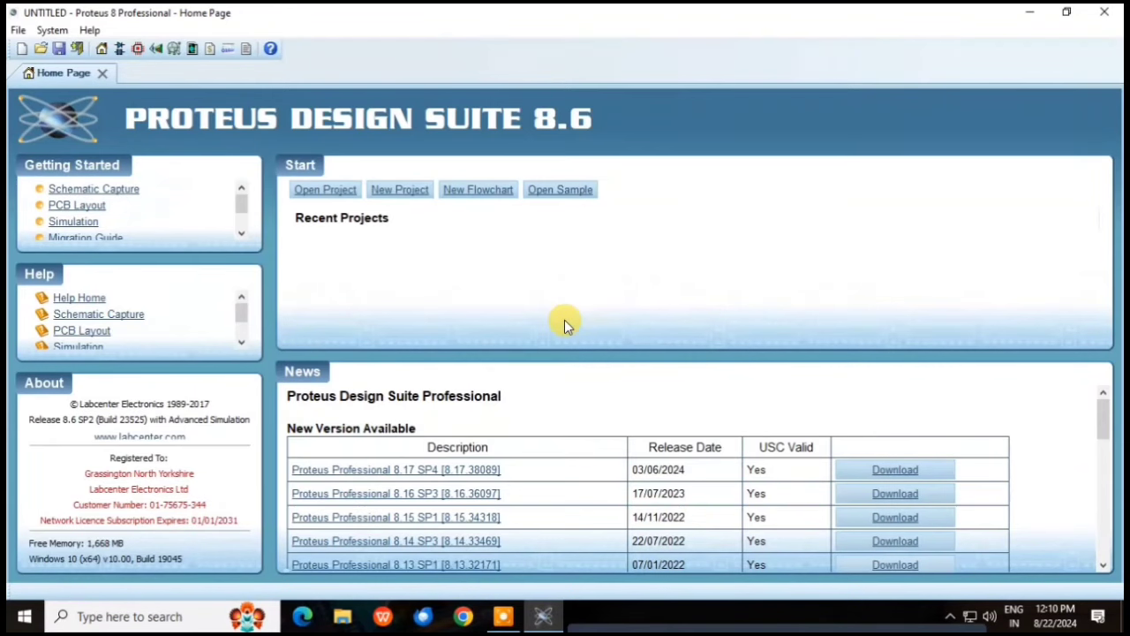
Step: Create a new project named Xmerless_Power_Supplyt in D:\Proteus_Circuits with the default schematic, no PCB layout and no firmware
{"action": "left_click", "coordinate": [406, 191]}
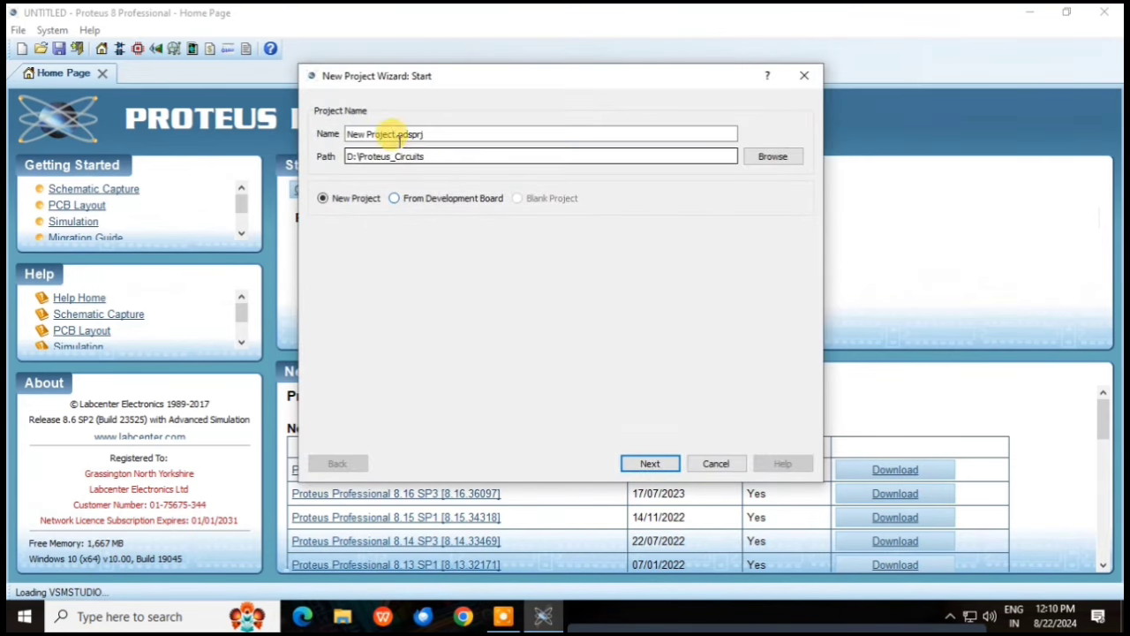
{"action": "left_click_drag", "start_coordinate": [392, 134], "coordinate": [342, 137]}
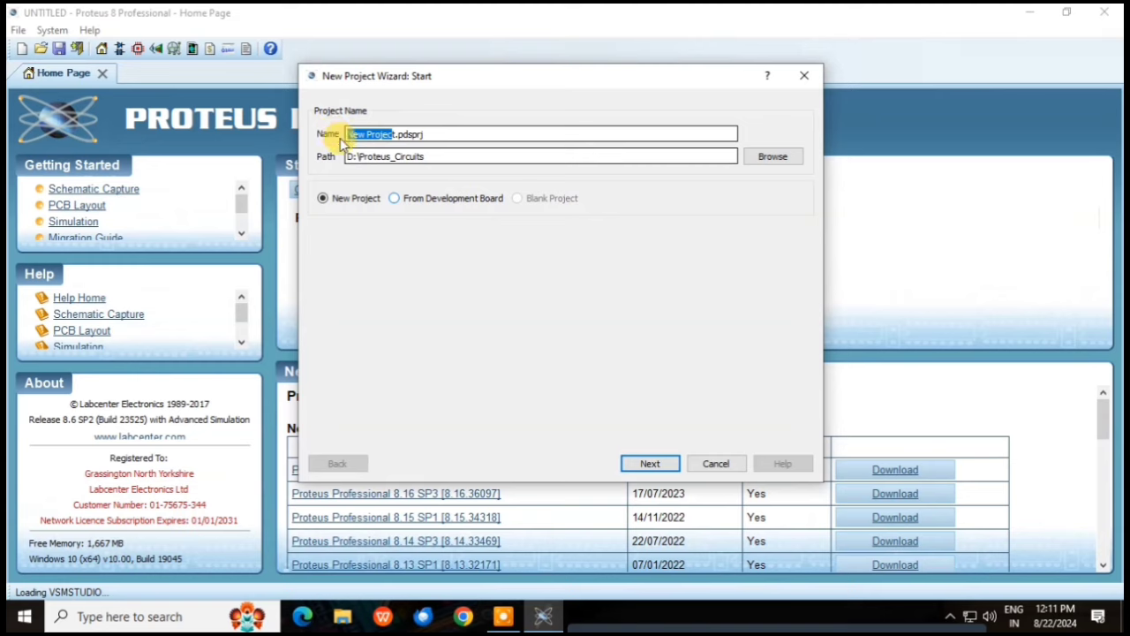
{"action": "type", "text": "Timer"}
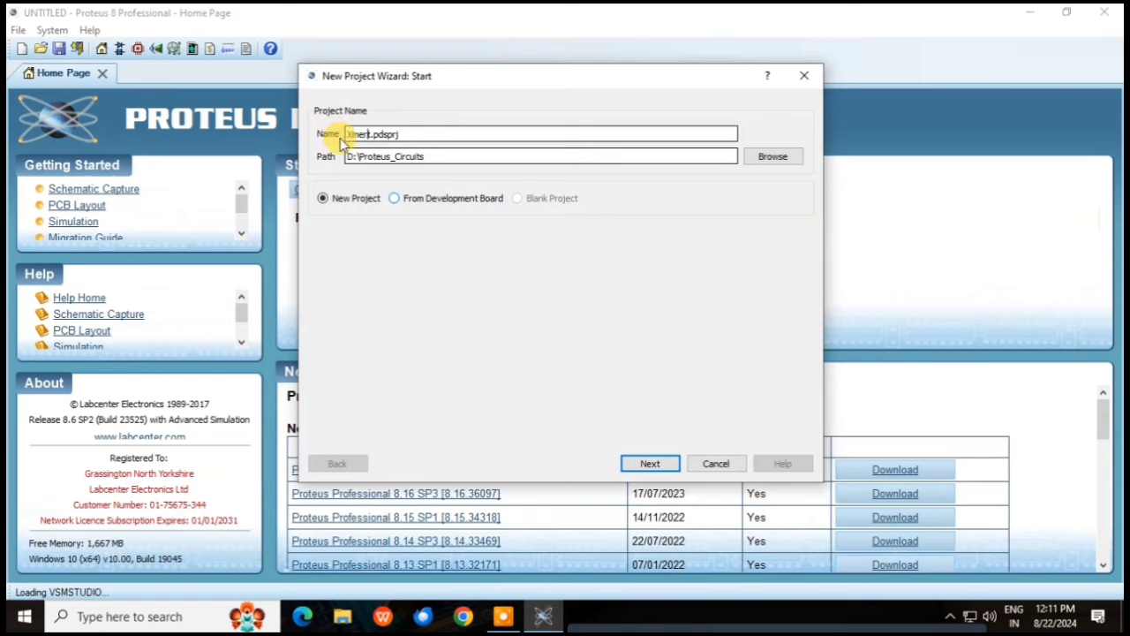
{"action": "type", "text": "less_Power_Supply"}
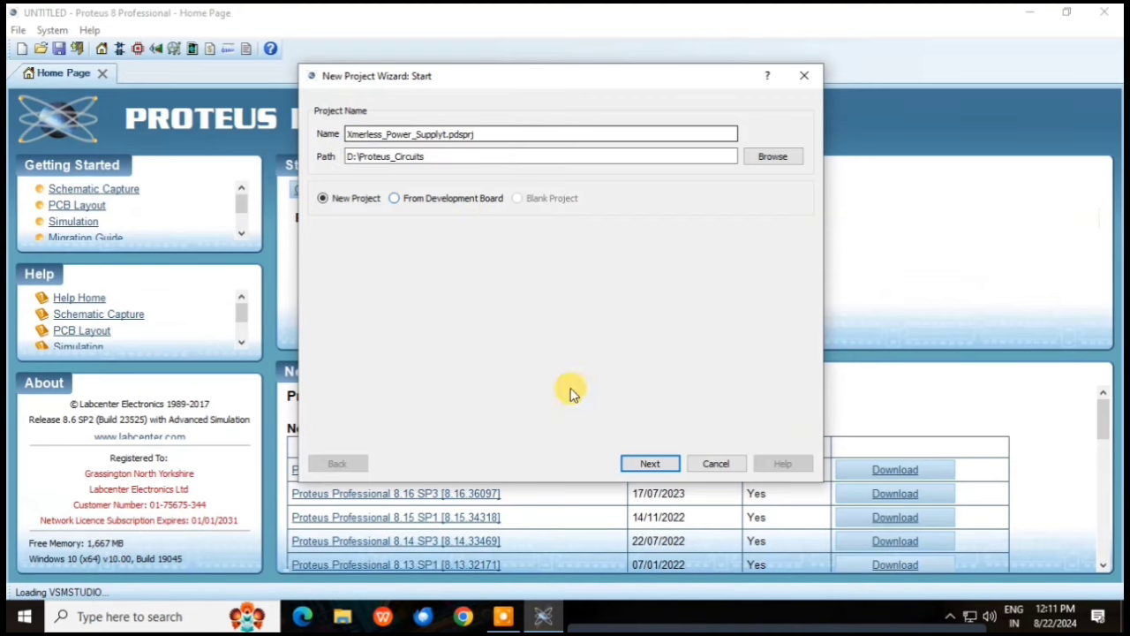
{"action": "left_click", "coordinate": [651, 462]}
{"action": "left_click", "coordinate": [654, 463]}
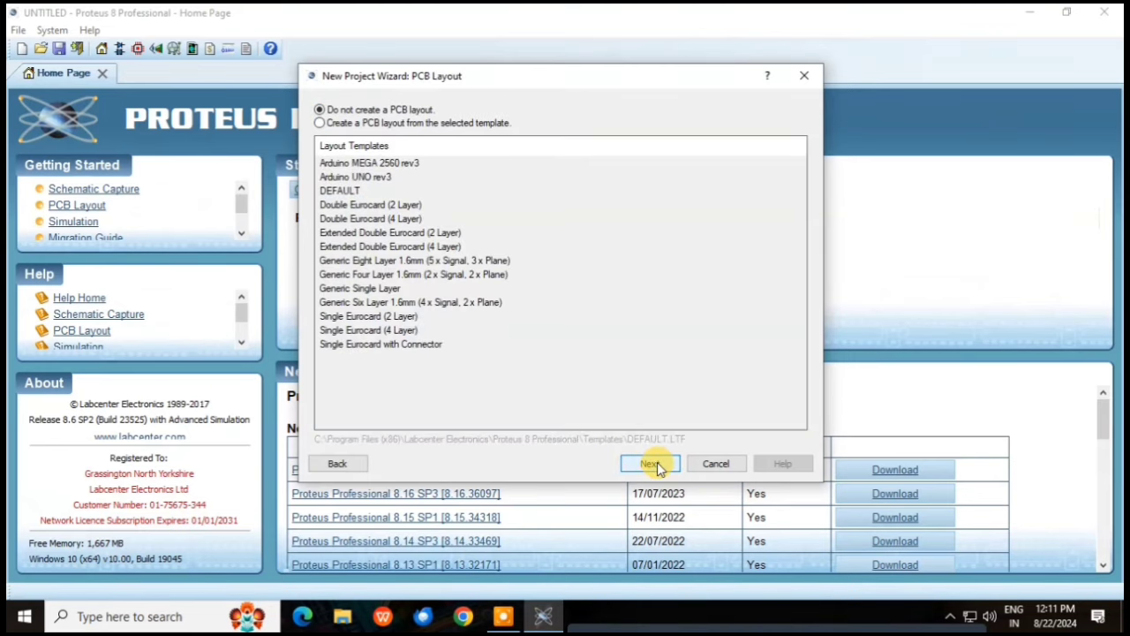
{"action": "left_click", "coordinate": [654, 463]}
{"action": "left_click", "coordinate": [654, 464]}
{"action": "left_click", "coordinate": [651, 464]}
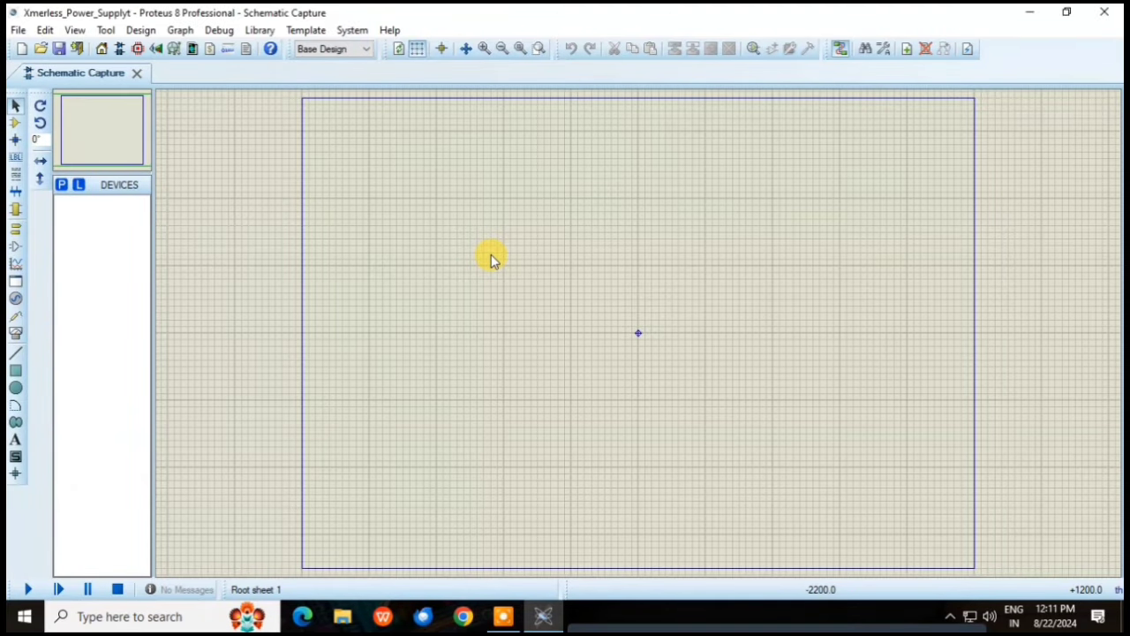
Step: Search the device library for 225k and narrow the results to the Capacitors category
{"action": "left_click", "coordinate": [62, 185]}
{"action": "type", "text": "225"}
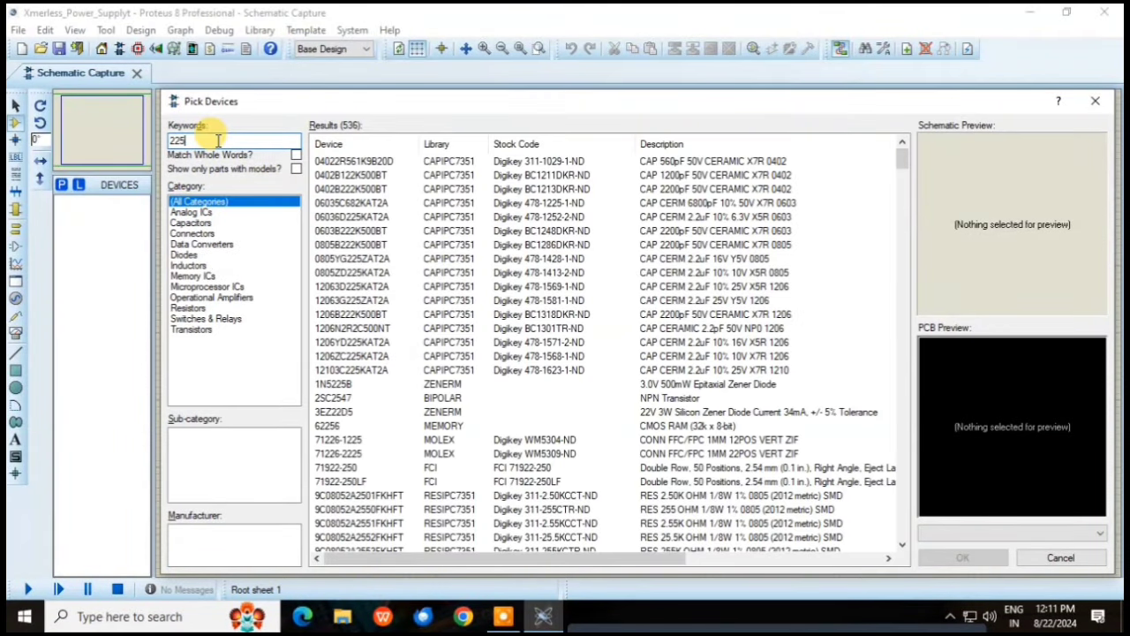
{"action": "type", "text": "k"}
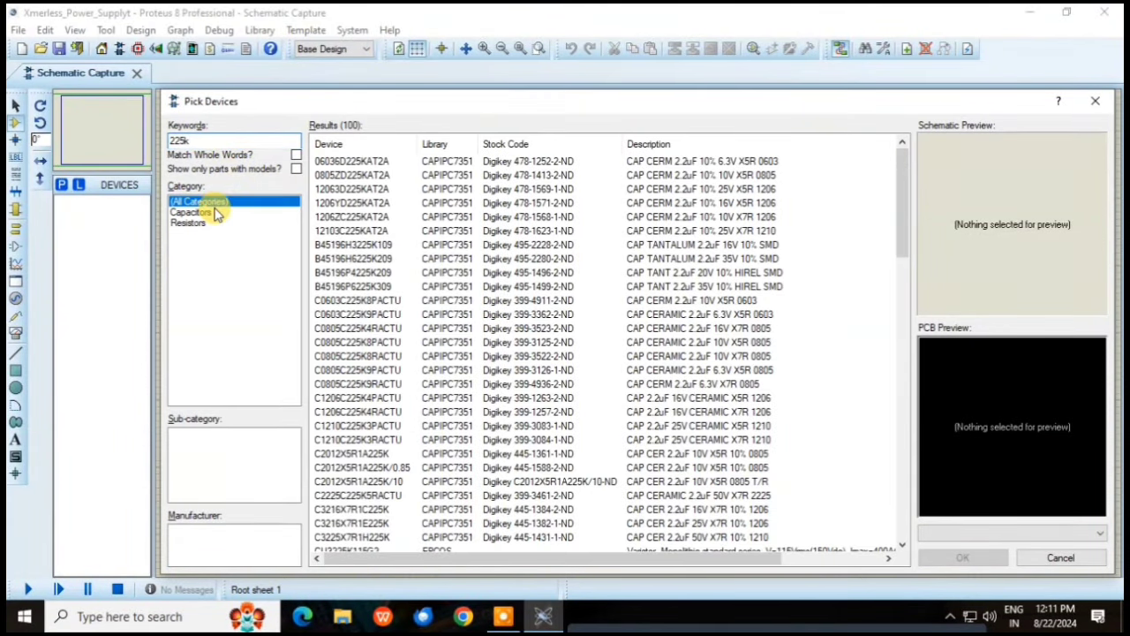
{"action": "left_click", "coordinate": [190, 213]}
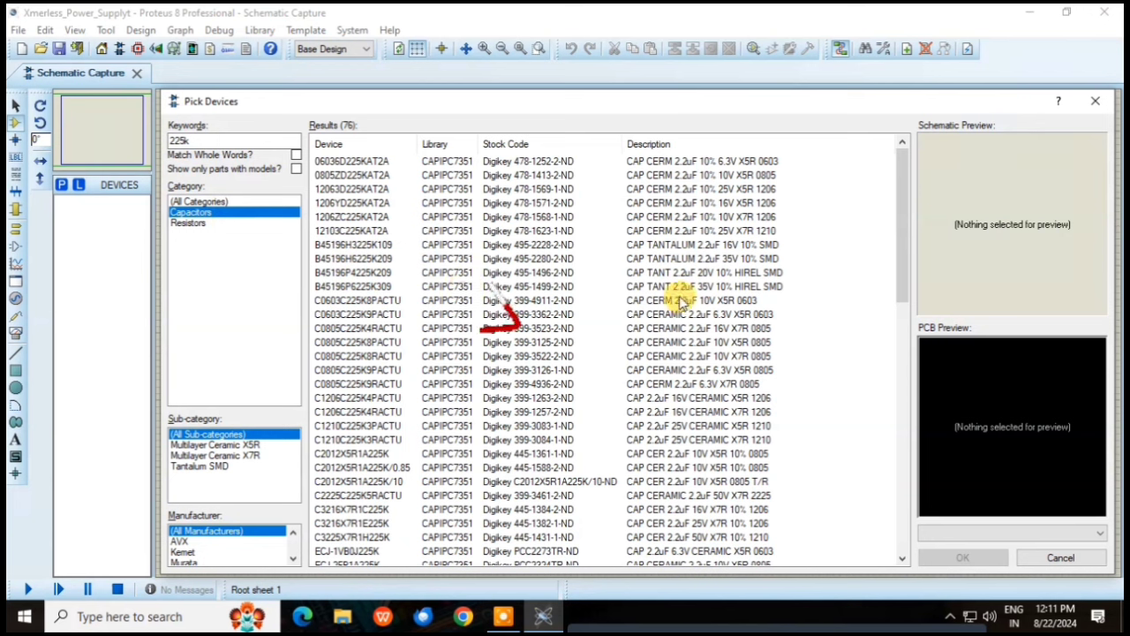
Step: Replace the device search keyword with 400V and restrict the results to the Capacitors category
{"action": "left_click", "coordinate": [217, 138]}
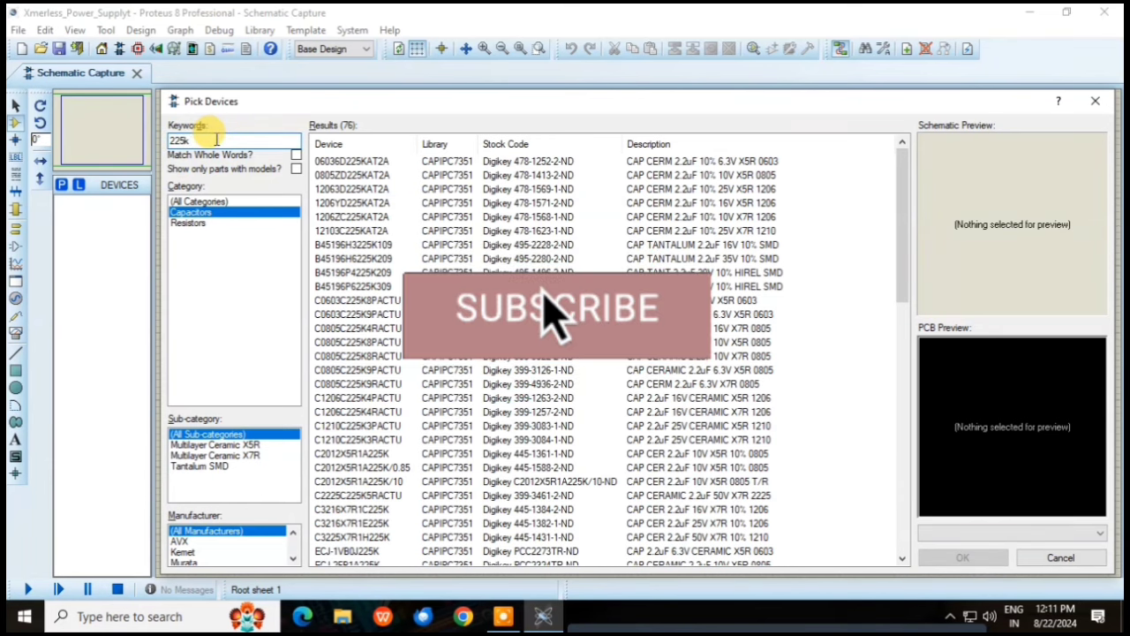
{"action": "type", "text": "400V"}
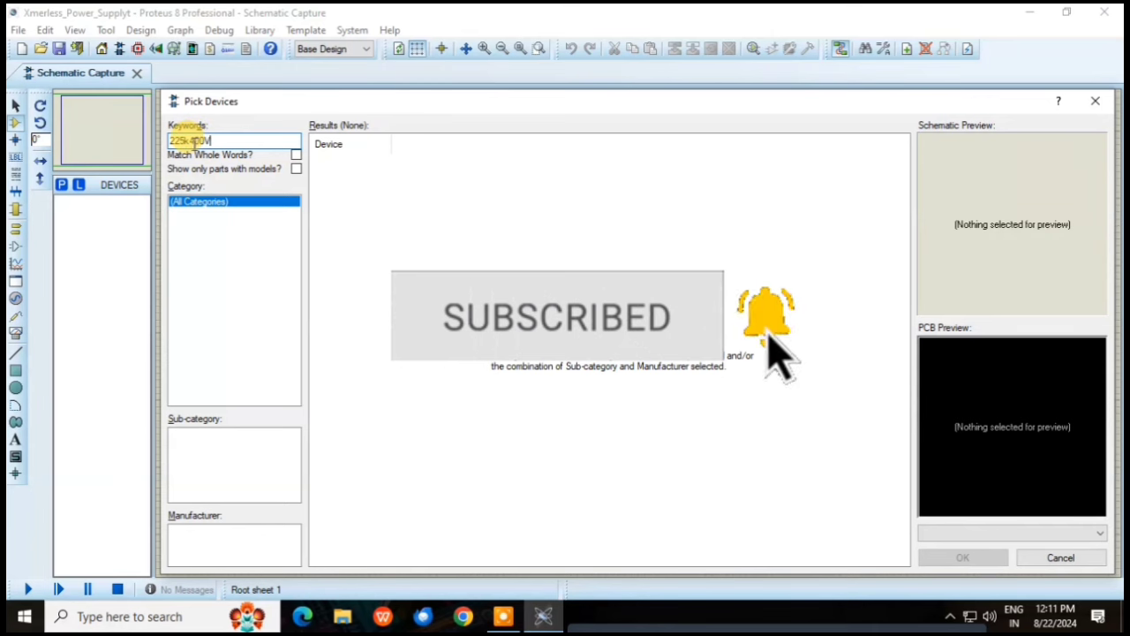
{"action": "key", "text": "BackSpace"}
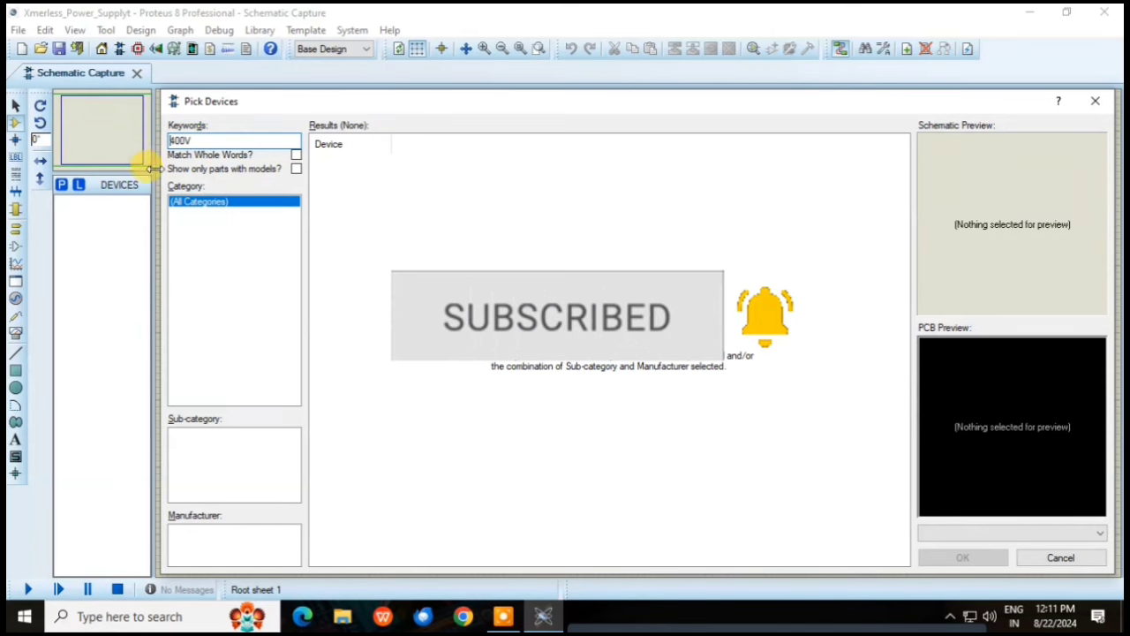
{"action": "left_click", "coordinate": [220, 214]}
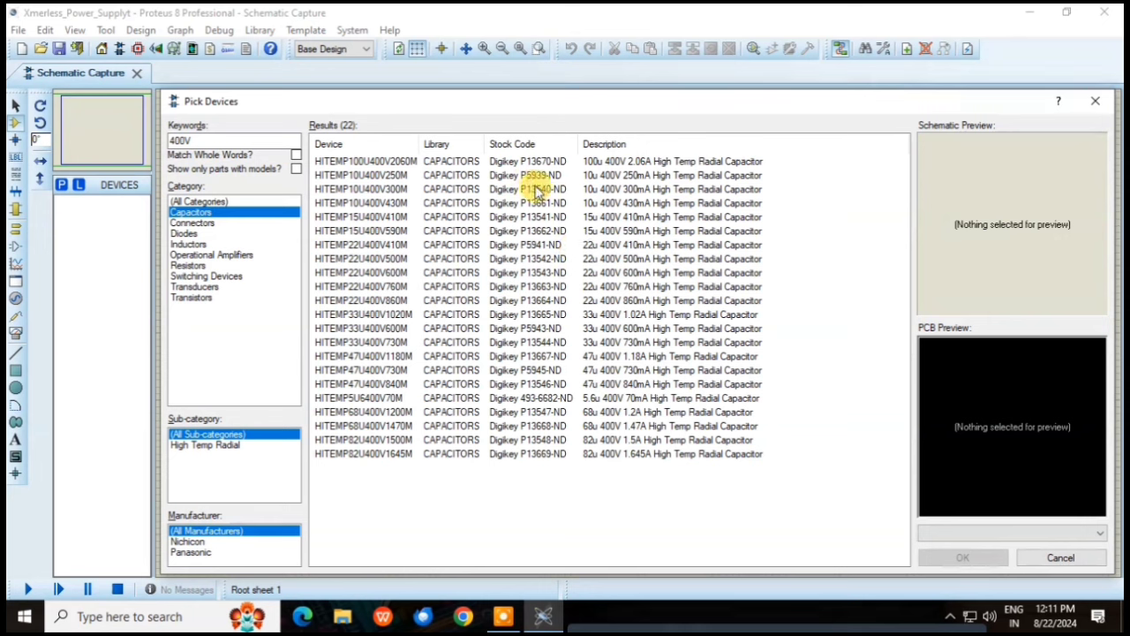
Step: Preview the symbols and footprints of the 400V high temperature radial capacitors one by one through the whole results list
{"action": "left_click", "coordinate": [514, 166]}
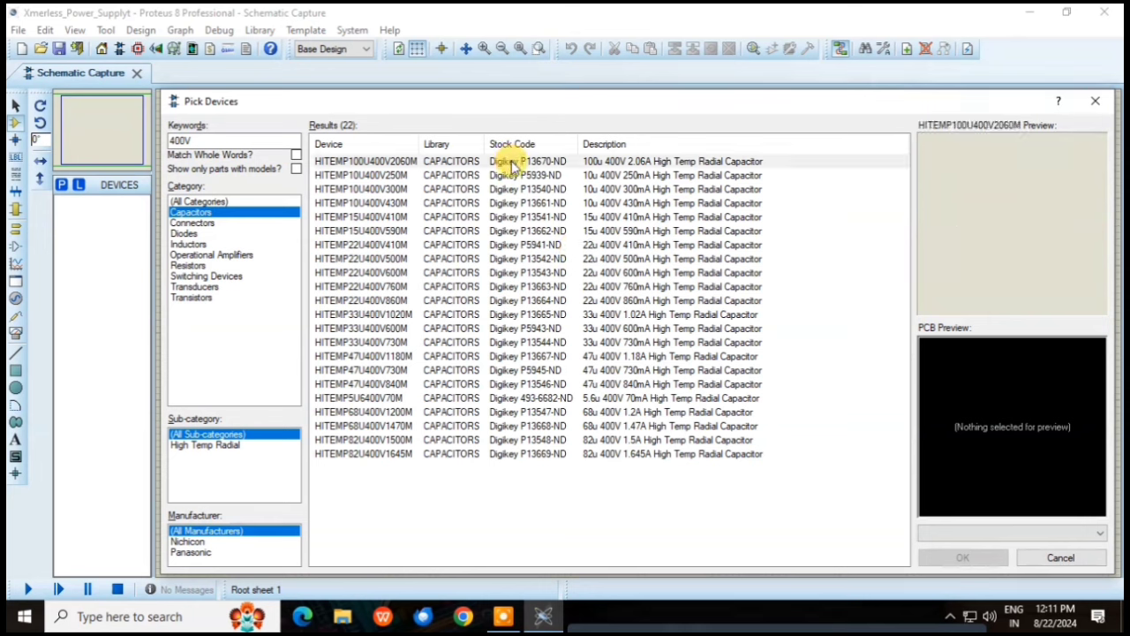
{"action": "left_click", "coordinate": [513, 164]}
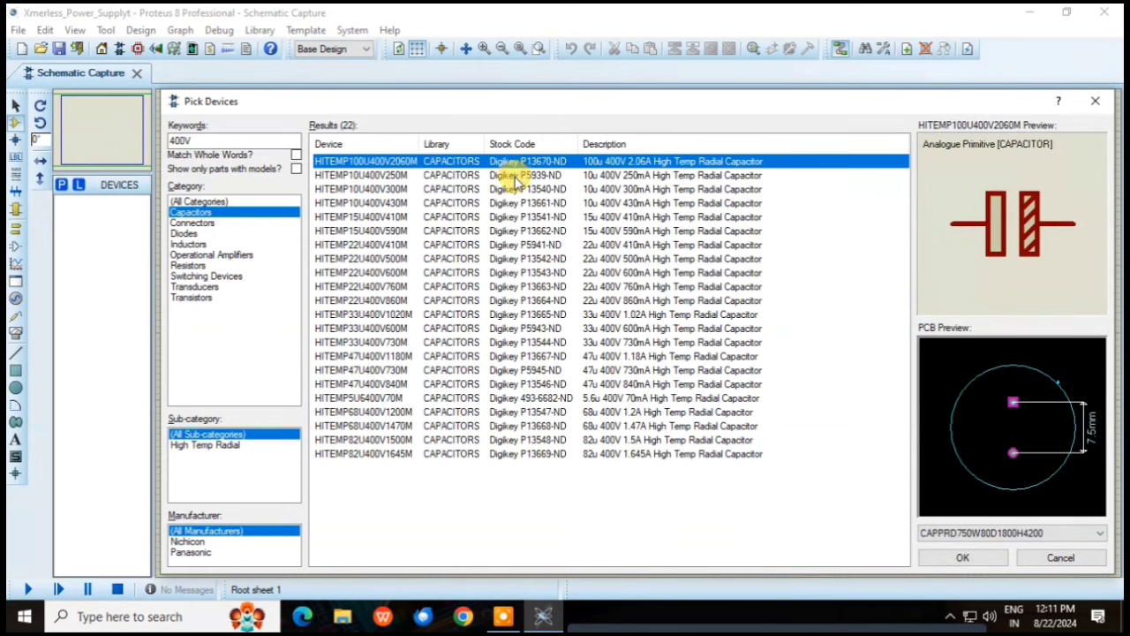
{"action": "left_click", "coordinate": [510, 176]}
{"action": "left_click", "coordinate": [507, 190]}
{"action": "left_click", "coordinate": [505, 204]}
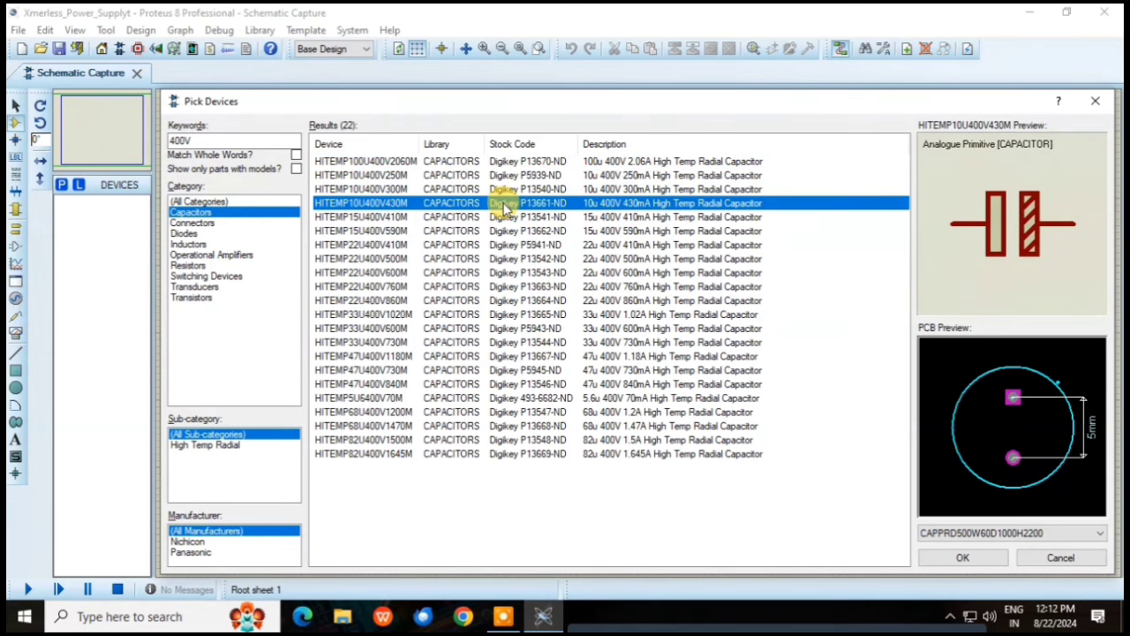
{"action": "left_click", "coordinate": [502, 217]}
{"action": "left_click", "coordinate": [502, 230]}
{"action": "left_click", "coordinate": [501, 244]}
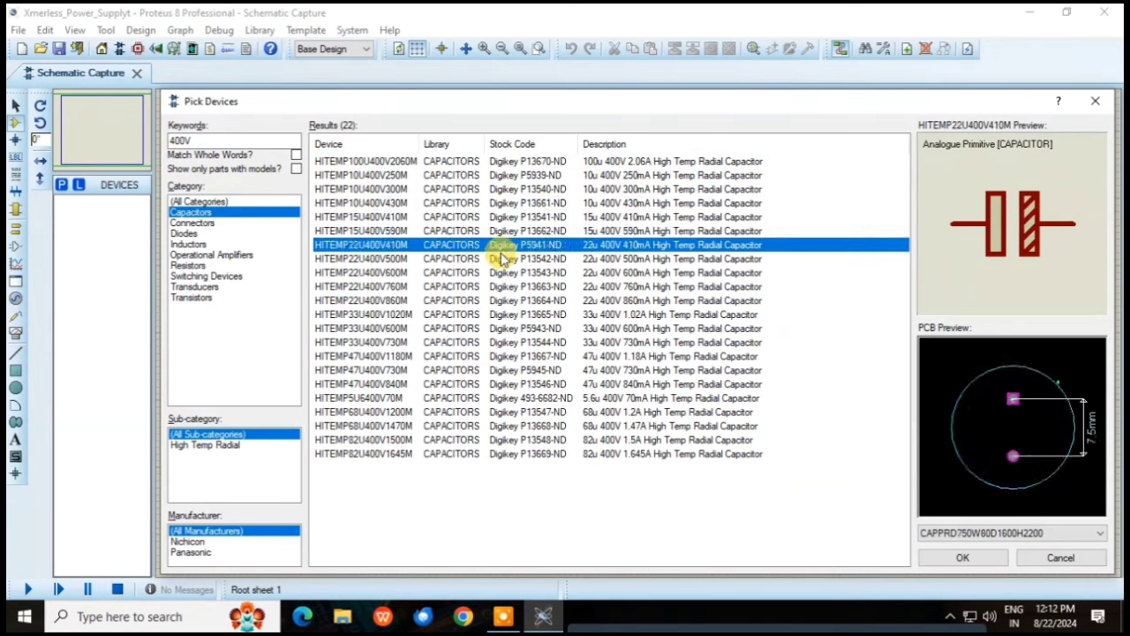
{"action": "left_click", "coordinate": [502, 259]}
{"action": "left_click", "coordinate": [497, 273]}
{"action": "left_click", "coordinate": [494, 286]}
{"action": "left_click", "coordinate": [493, 300]}
{"action": "left_click", "coordinate": [490, 314]}
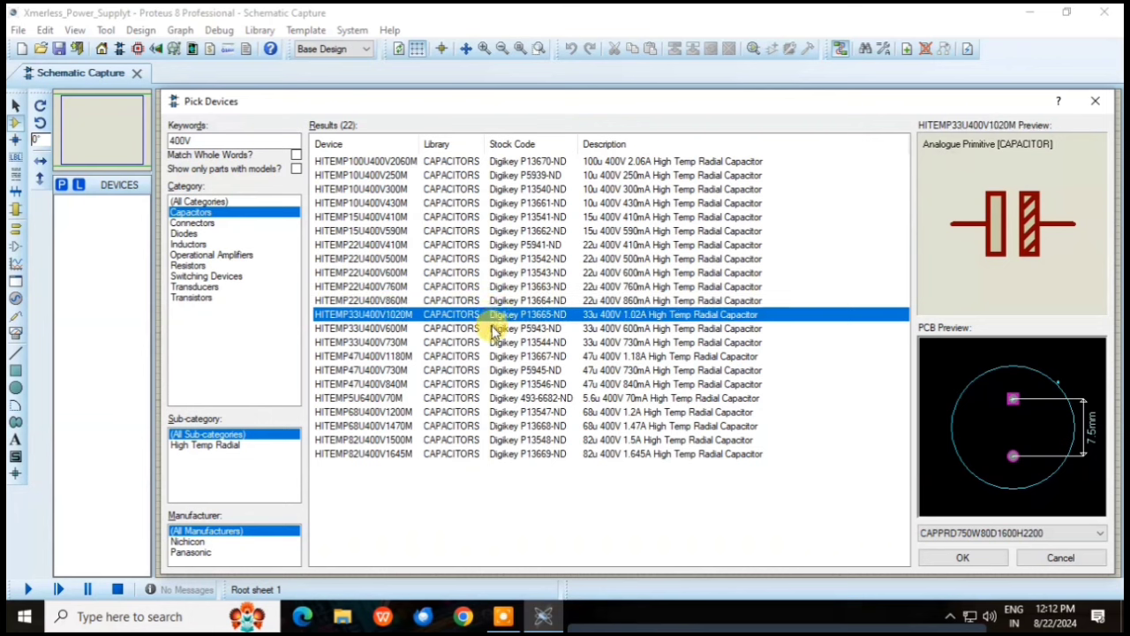
{"action": "left_click", "coordinate": [493, 328]}
{"action": "left_click", "coordinate": [494, 342]}
{"action": "left_click", "coordinate": [494, 355]}
{"action": "left_click", "coordinate": [496, 370]}
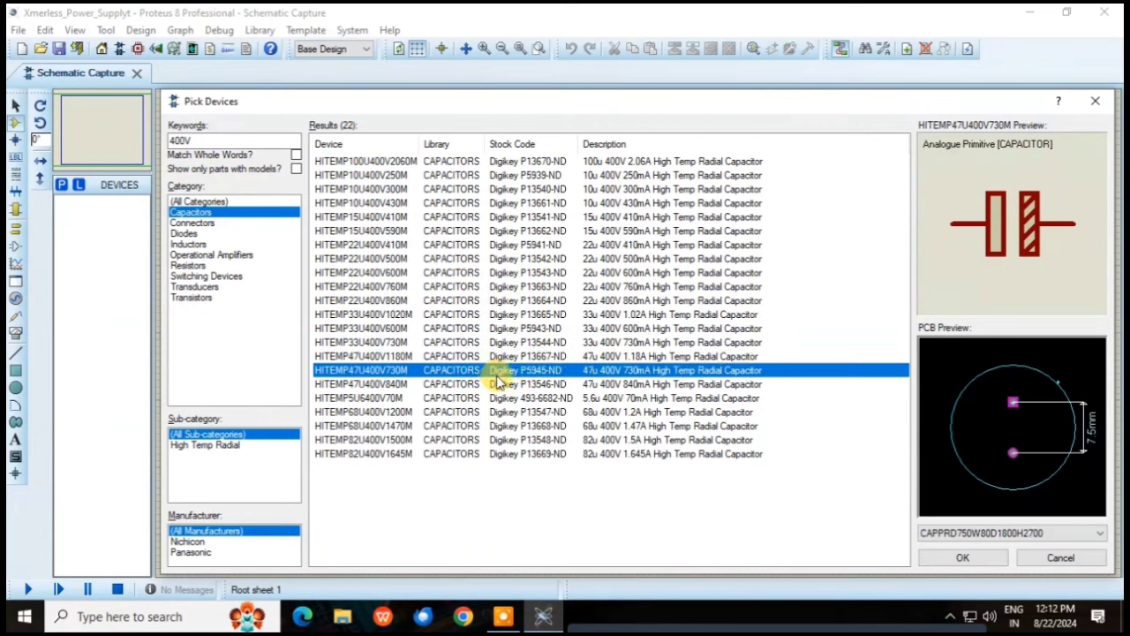
{"action": "left_click", "coordinate": [498, 384]}
{"action": "left_click", "coordinate": [499, 398]}
{"action": "left_click", "coordinate": [501, 412]}
{"action": "left_click", "coordinate": [502, 426]}
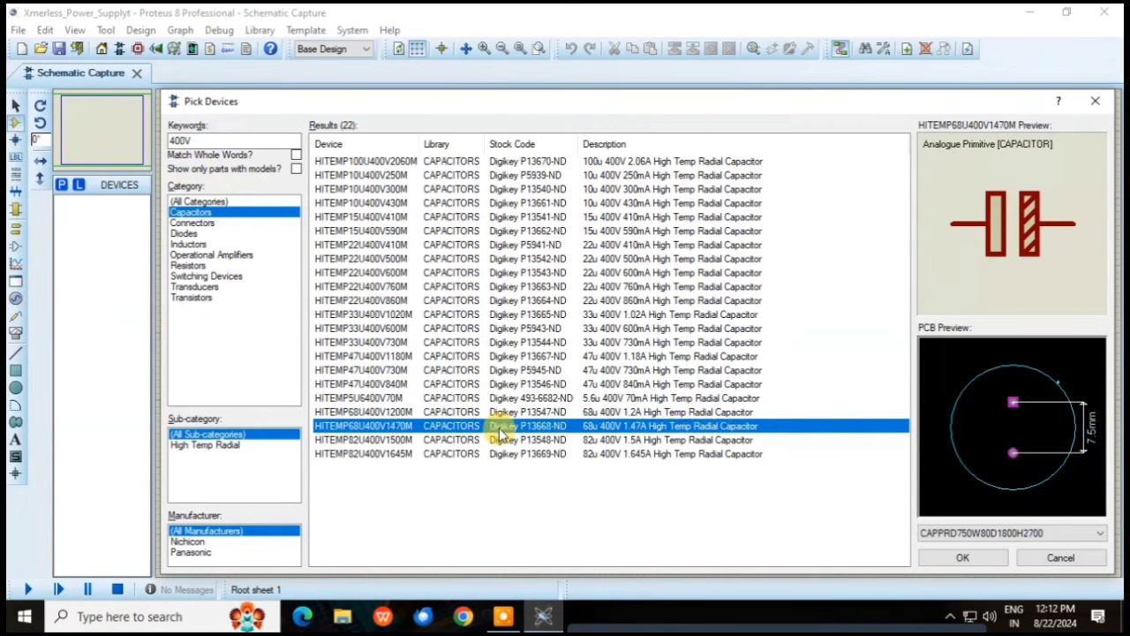
{"action": "left_click", "coordinate": [503, 440]}
{"action": "left_click", "coordinate": [504, 453]}
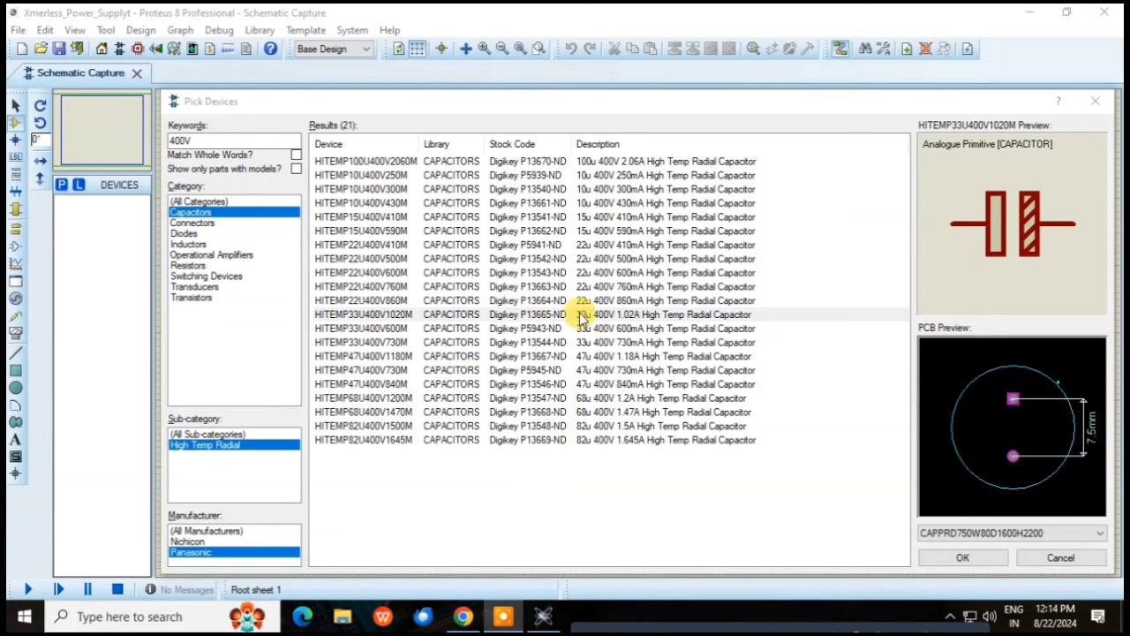
Step: Add the 22u 400V 600mA capacitor HITEMP22U400V600M to the project's device list
{"action": "left_click", "coordinate": [444, 273]}
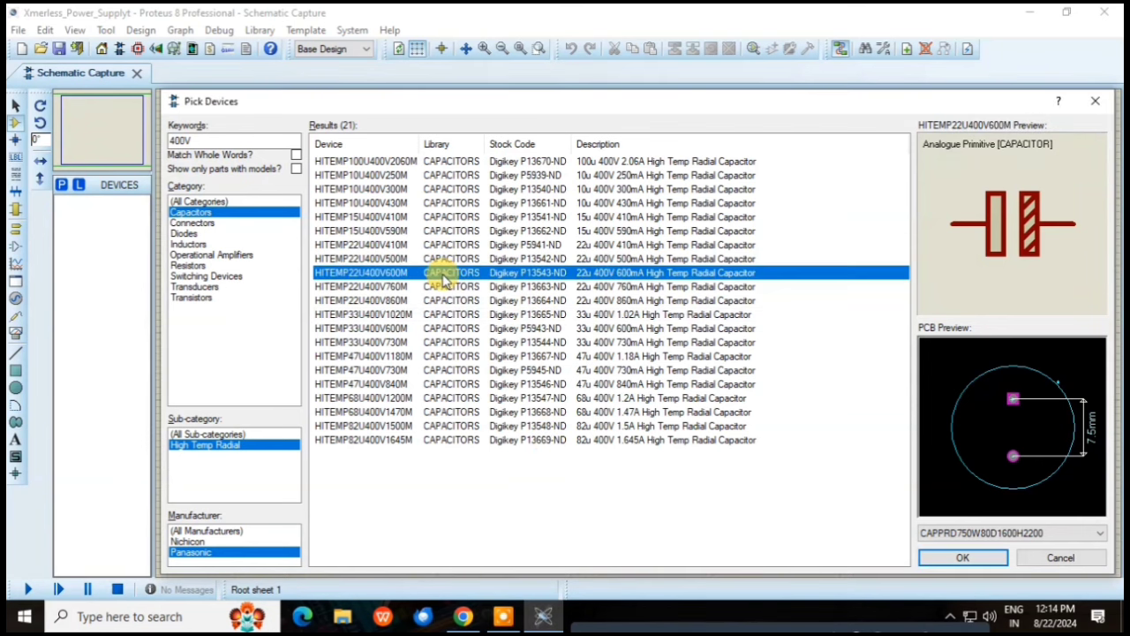
{"action": "double_click", "coordinate": [444, 276]}
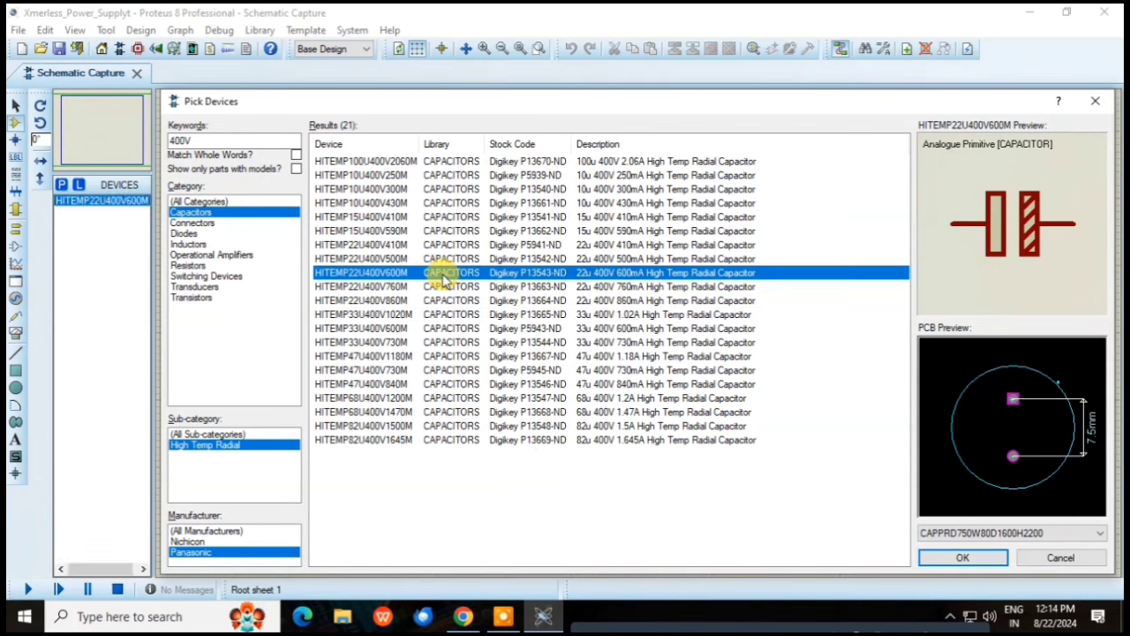
Step: Search the device library for res and limit the results to the Resistors category
{"action": "left_click", "coordinate": [216, 138]}
{"action": "type", "text": "res"}
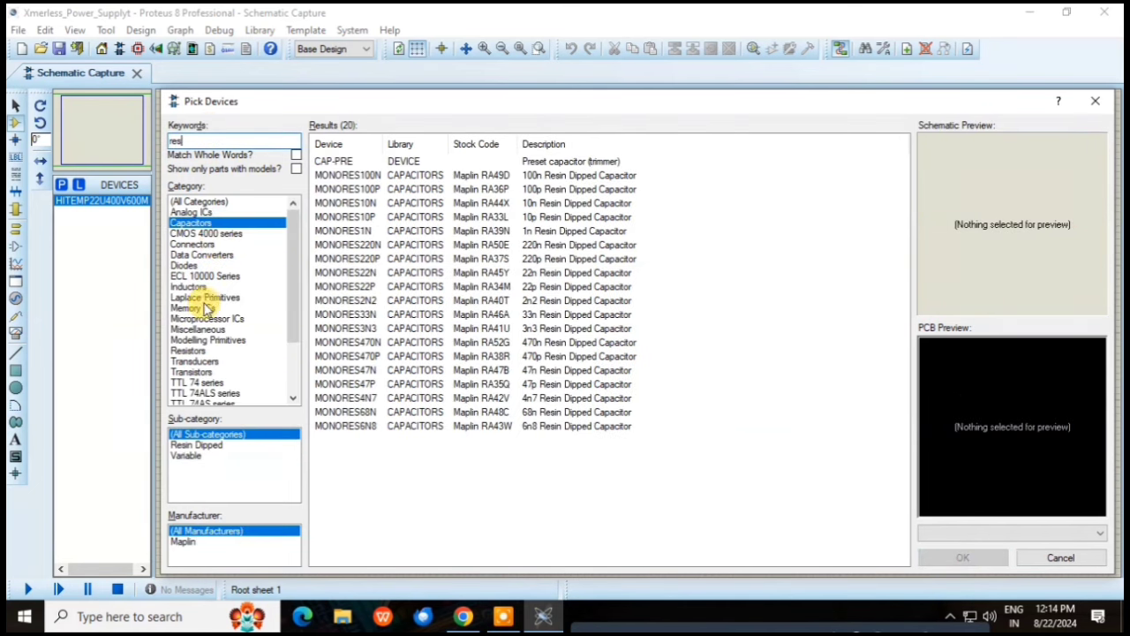
{"action": "left_click", "coordinate": [198, 352]}
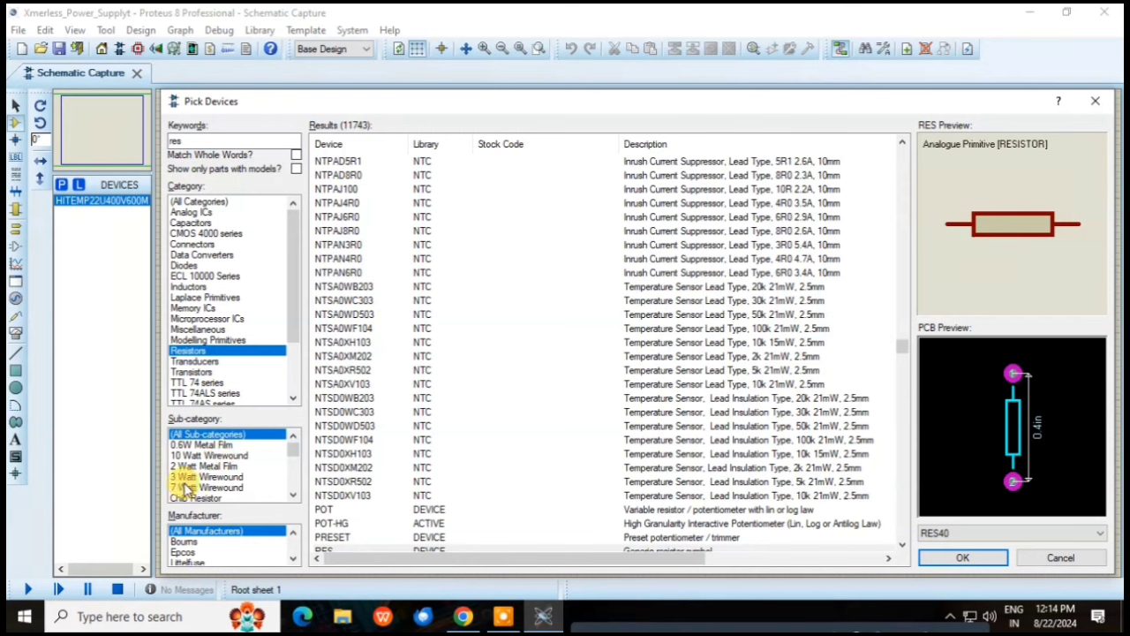
Step: Look through the resistor sub-categories and preview the 8.2 ohm part under Chip Resistor 1W 5%
{"action": "scroll", "coordinate": [216, 475], "scroll_direction": "down", "scroll_amount": 4}
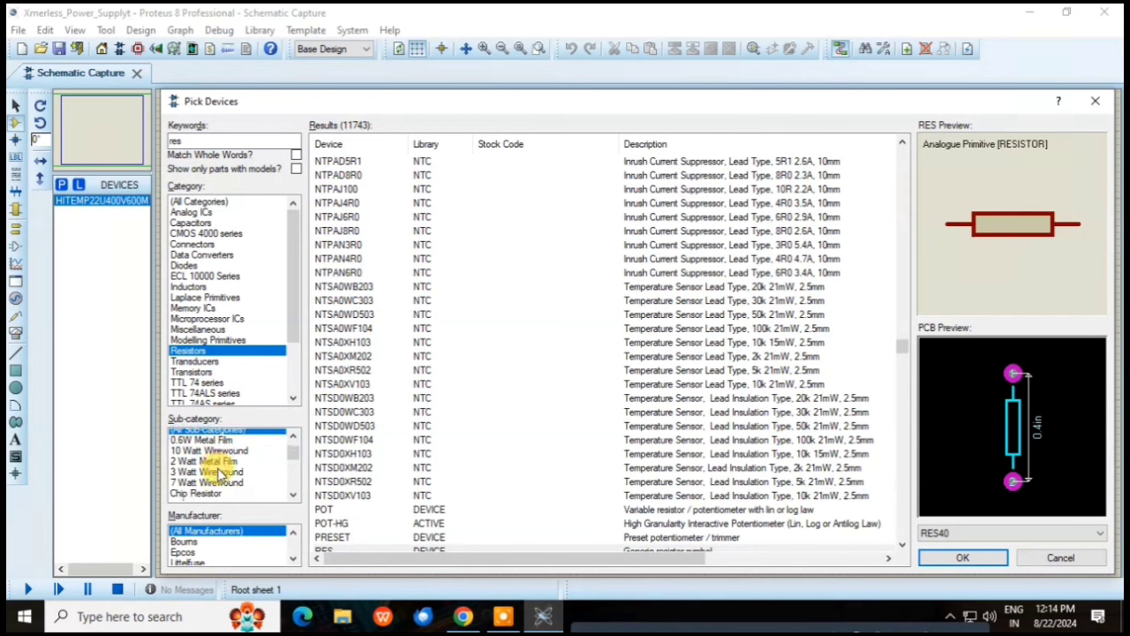
{"action": "scroll", "coordinate": [219, 475], "scroll_direction": "up", "scroll_amount": 4}
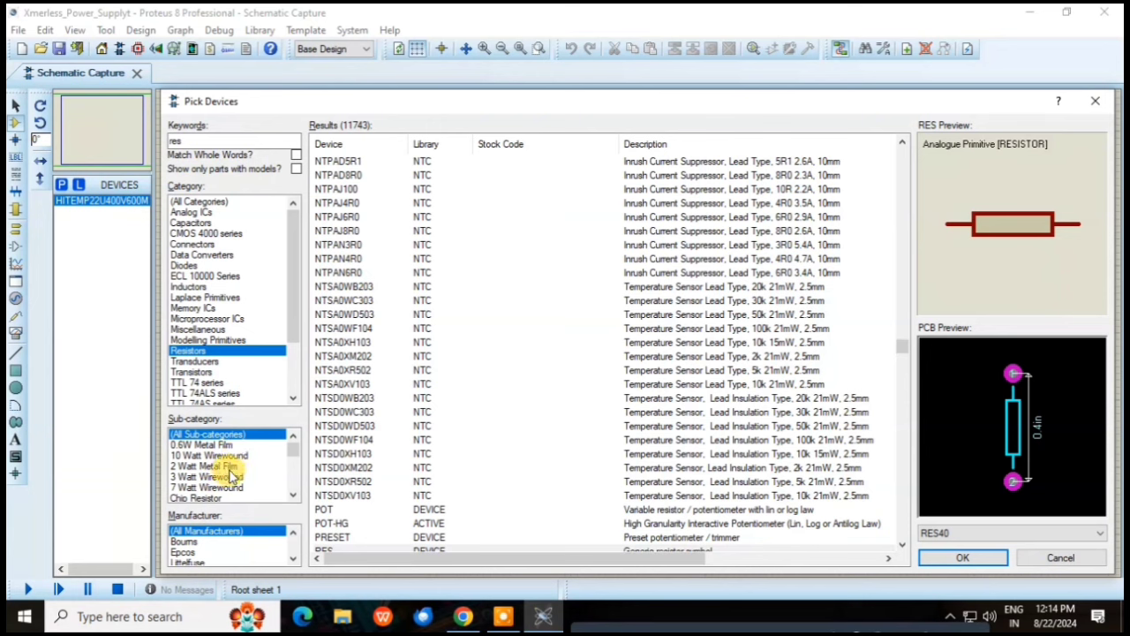
{"action": "scroll", "coordinate": [292, 496], "scroll_direction": "down", "scroll_amount": 3}
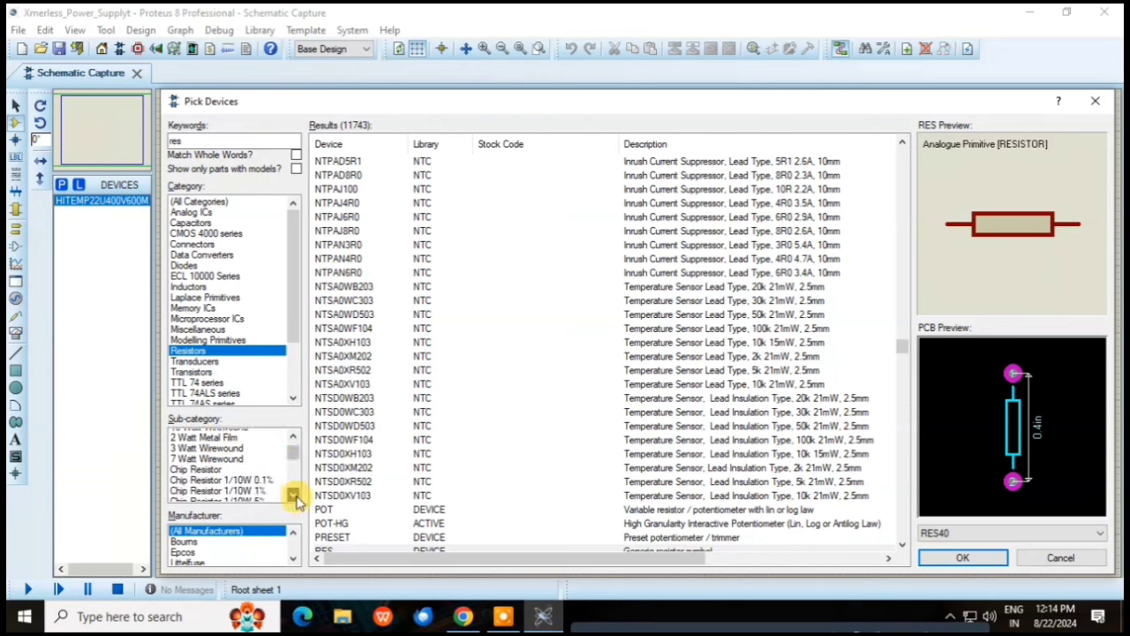
{"action": "left_click_drag", "start_coordinate": [295, 470], "coordinate": [296, 490]}
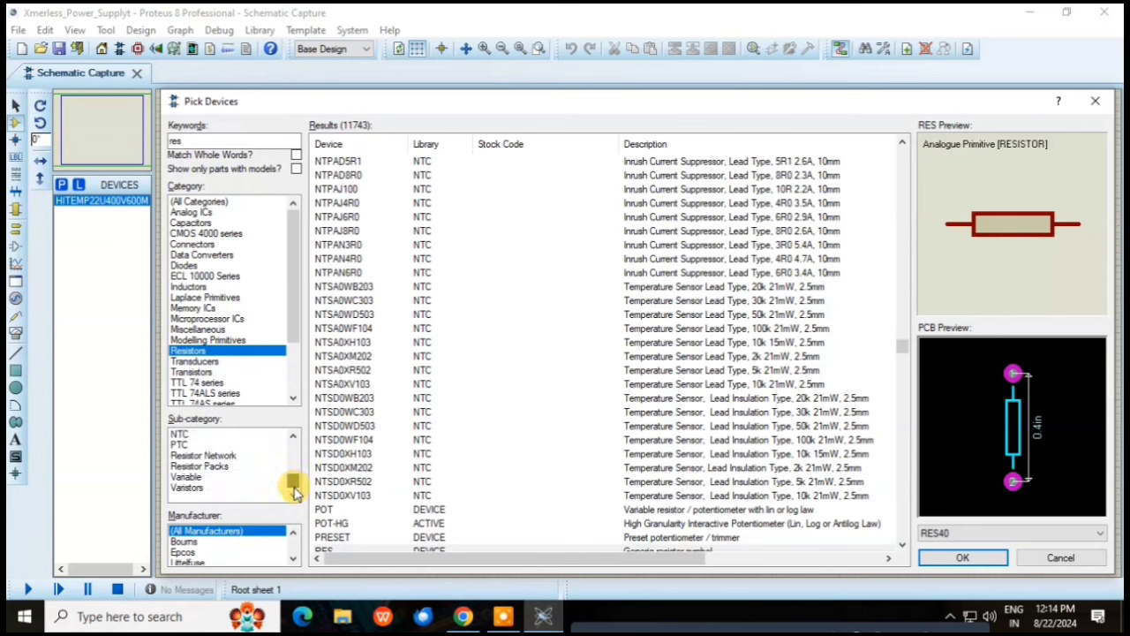
{"action": "scroll", "coordinate": [234, 493], "scroll_direction": "up", "scroll_amount": 6}
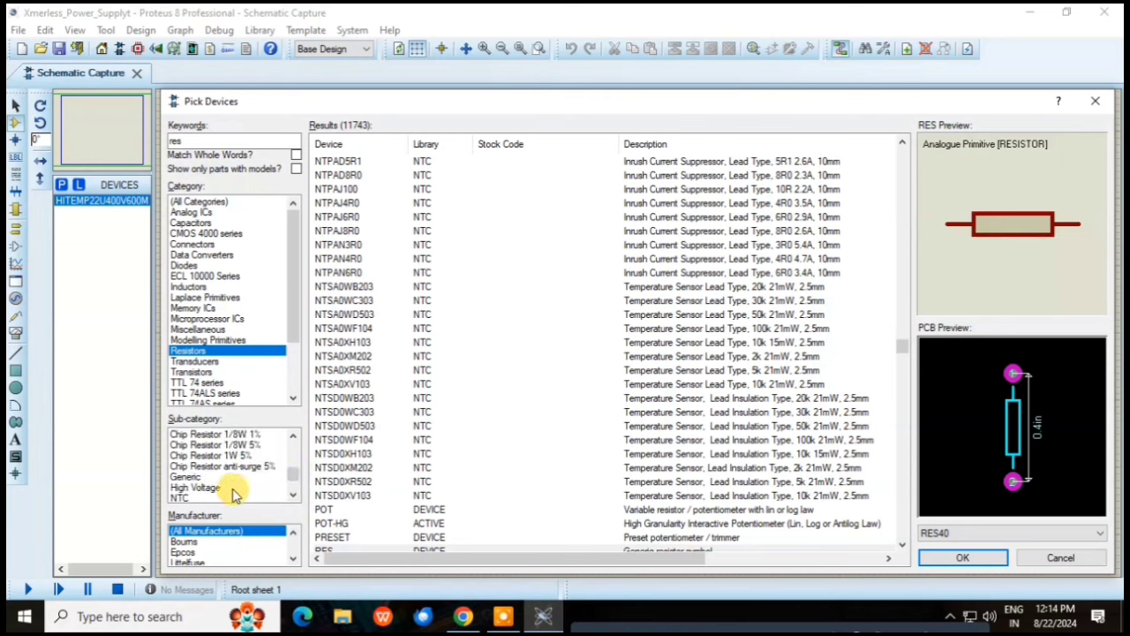
{"action": "scroll", "coordinate": [234, 495], "scroll_direction": "up", "scroll_amount": 5}
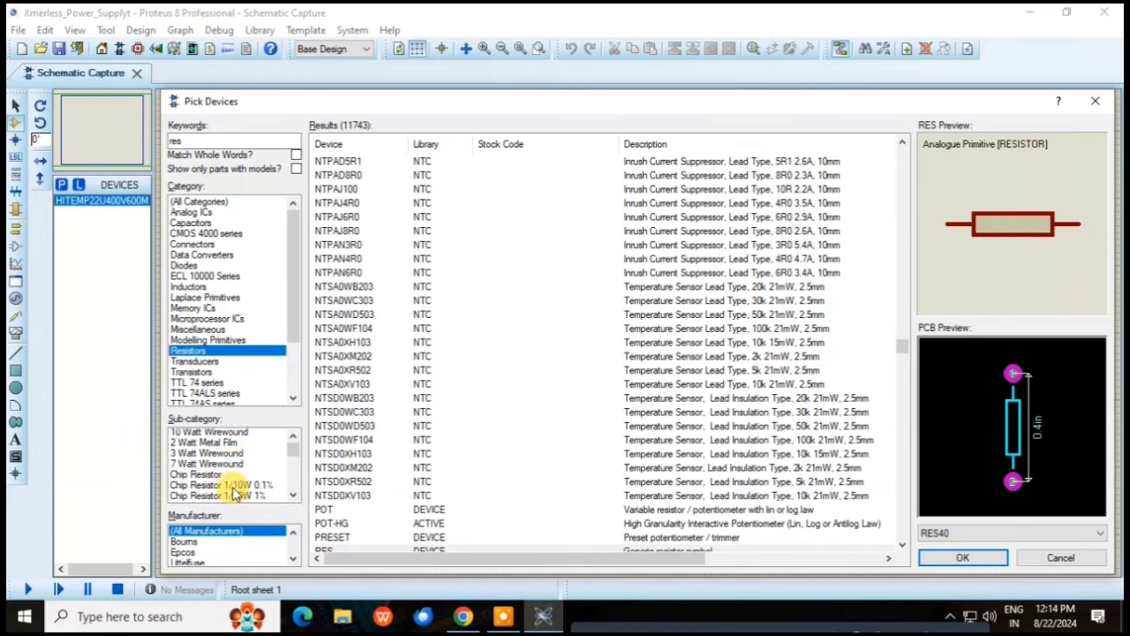
{"action": "scroll", "coordinate": [236, 492], "scroll_direction": "down", "scroll_amount": 1}
{"action": "scroll", "coordinate": [261, 484], "scroll_direction": "down", "scroll_amount": 4}
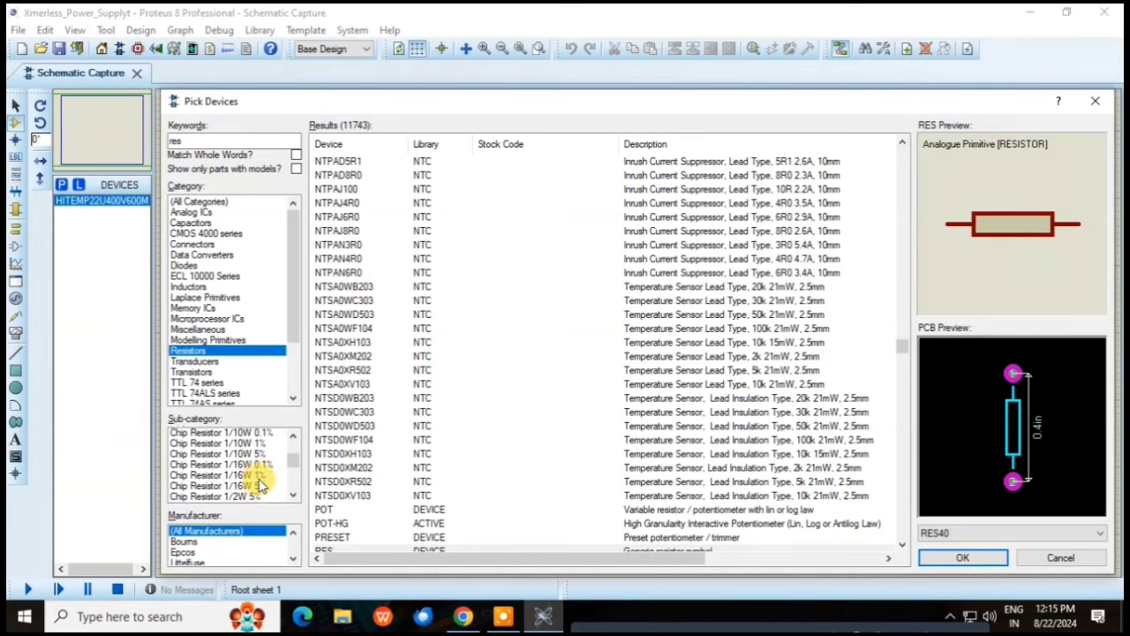
{"action": "left_click", "coordinate": [227, 488]}
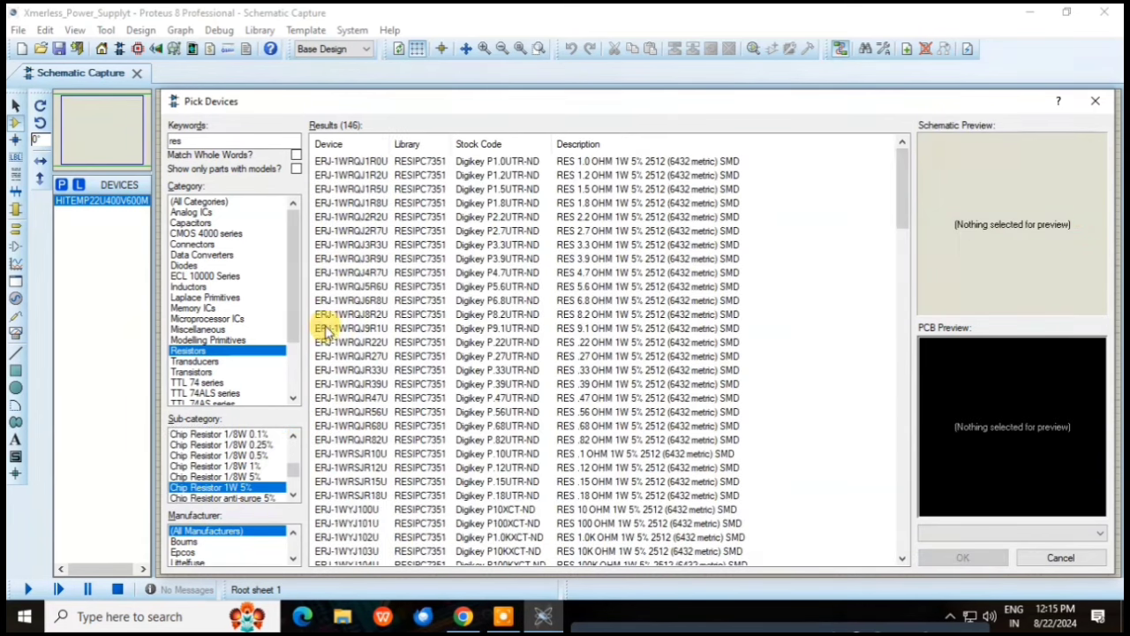
{"action": "left_click", "coordinate": [356, 315]}
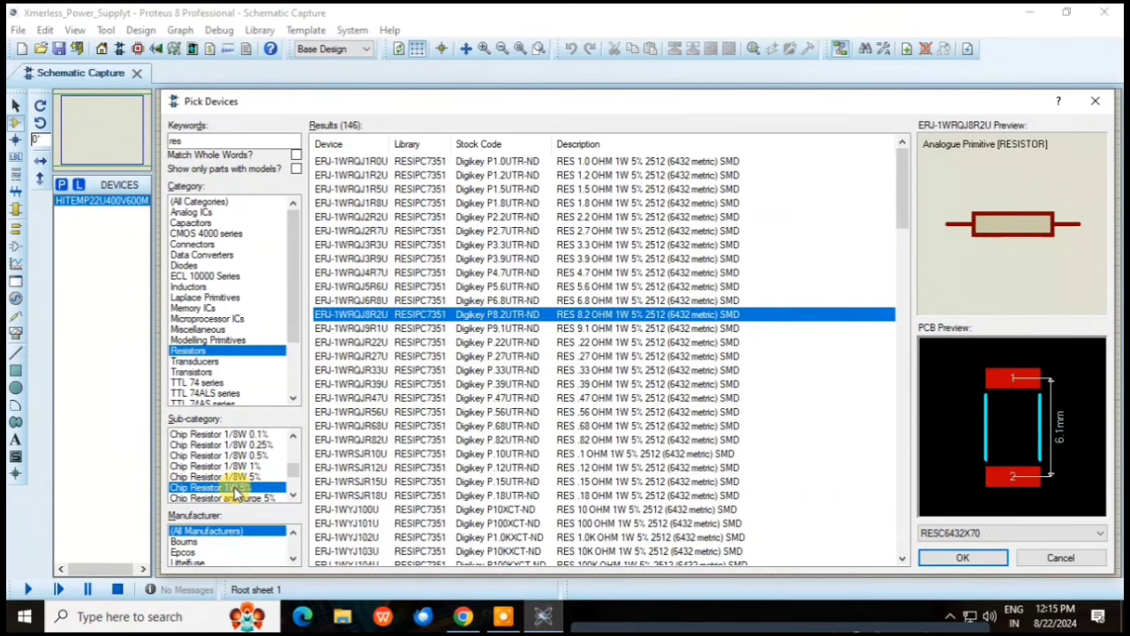
Step: Restrict the resistors to the 2 Watt Metal Film sub-category and add the 470K resistor METALFILM470K to the device list
{"action": "scroll", "coordinate": [236, 493], "scroll_direction": "up", "scroll_amount": 5}
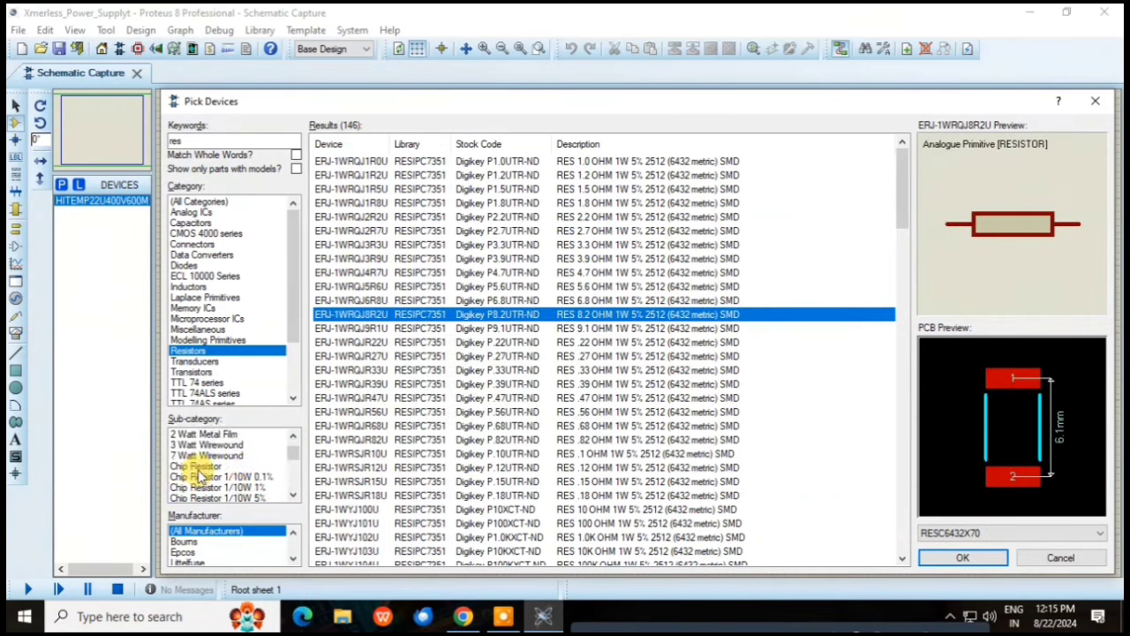
{"action": "left_click", "coordinate": [189, 433]}
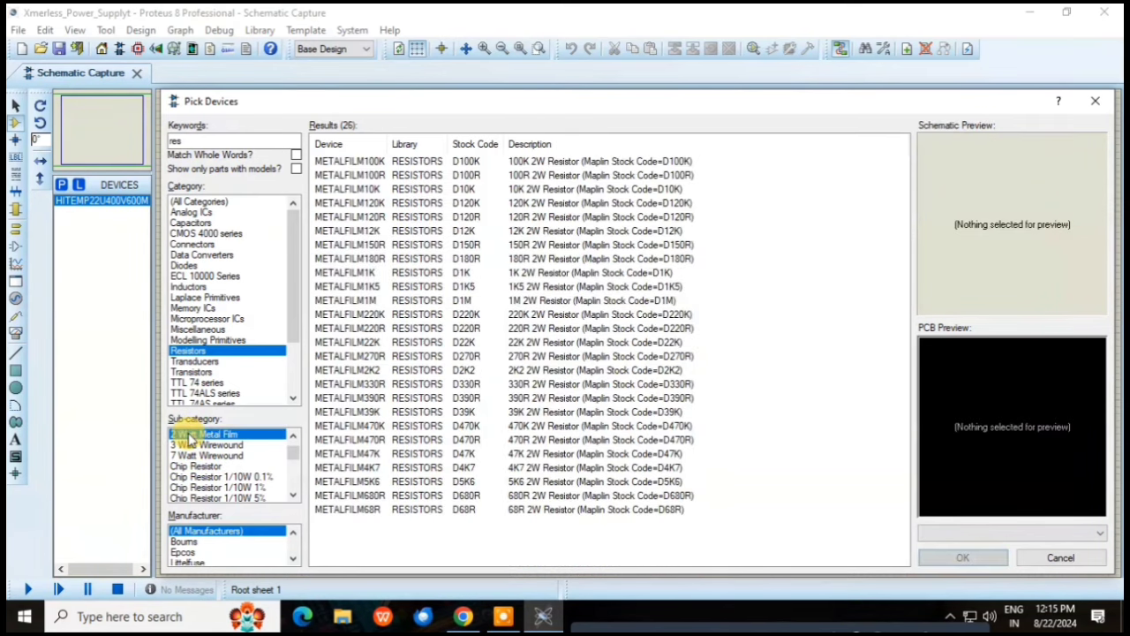
{"action": "left_click", "coordinate": [600, 386]}
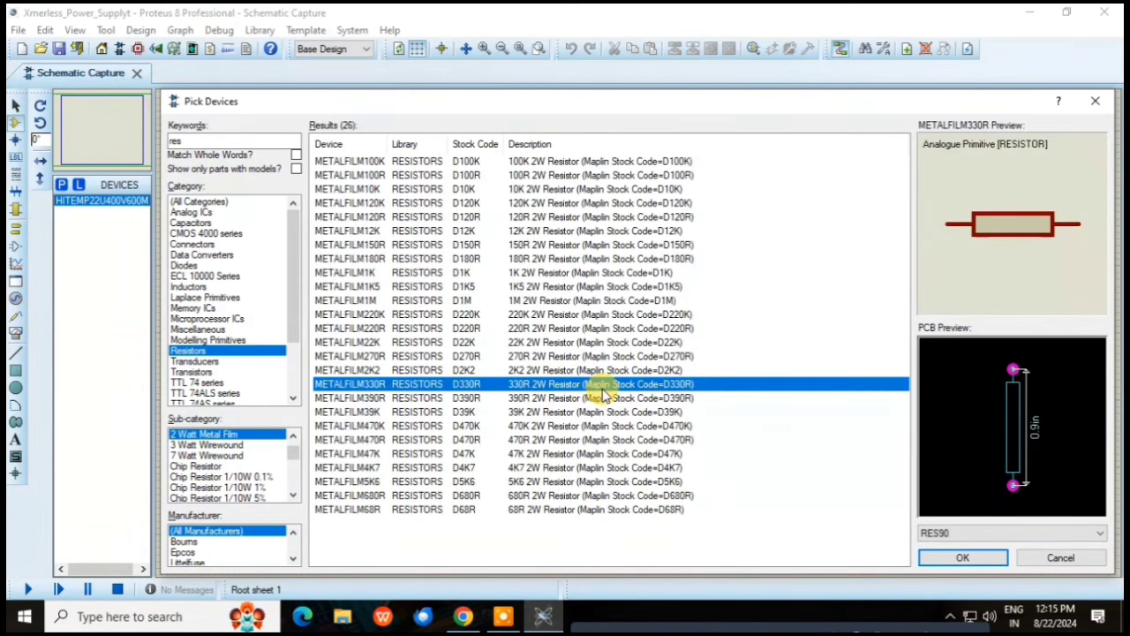
{"action": "scroll", "coordinate": [212, 466], "scroll_direction": "up", "scroll_amount": 3}
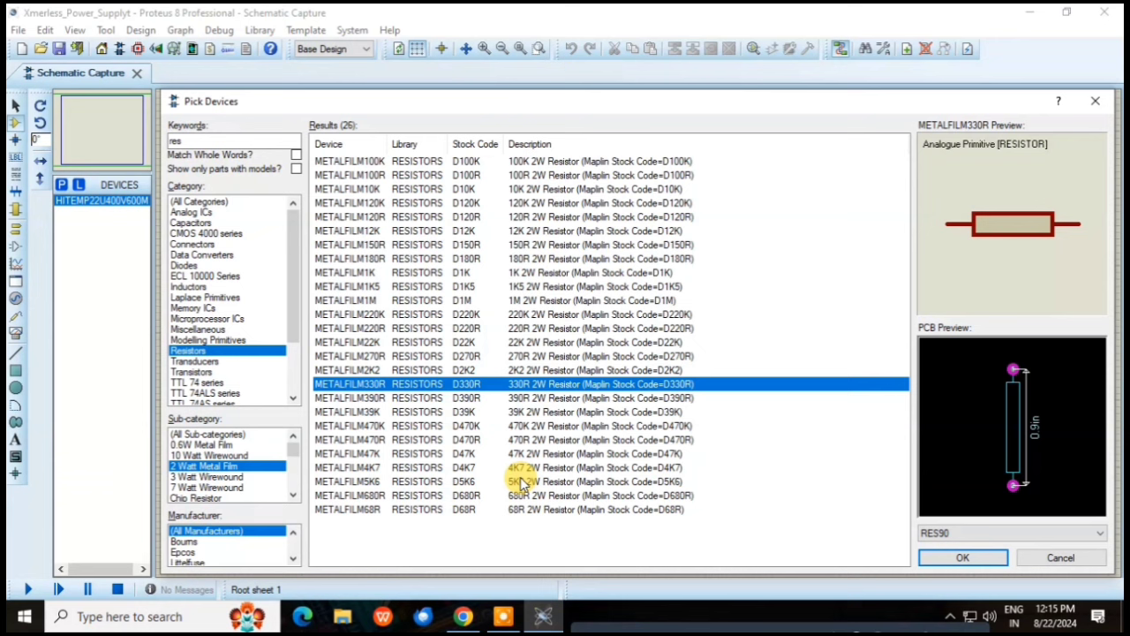
{"action": "double_click", "coordinate": [523, 427]}
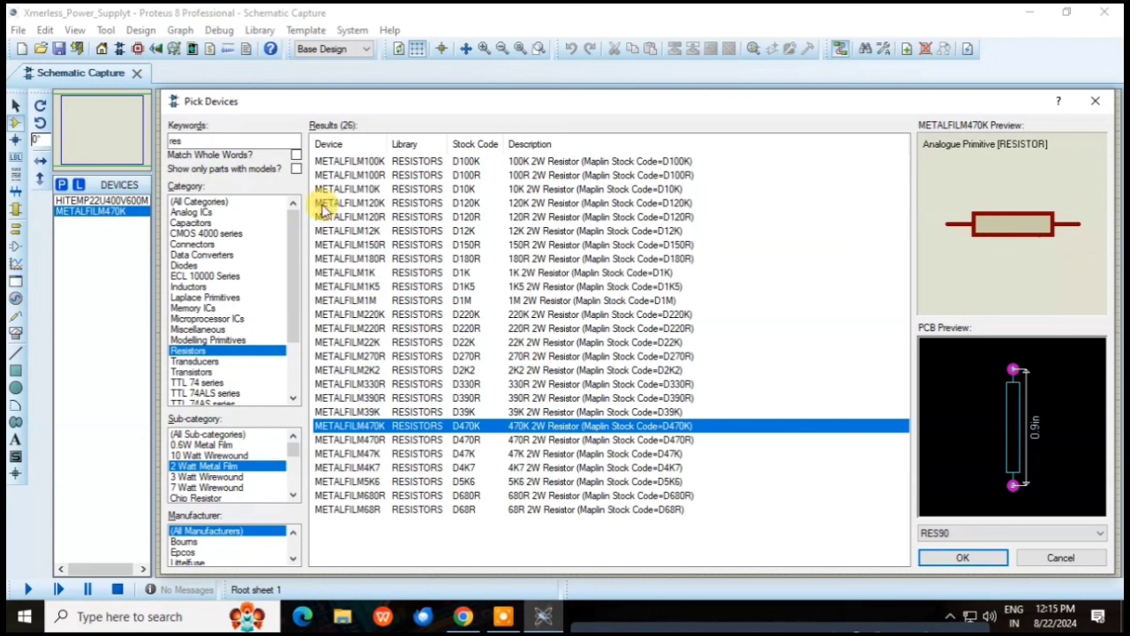
{"action": "double_click", "coordinate": [228, 140]}
{"action": "left_click", "coordinate": [219, 351]}
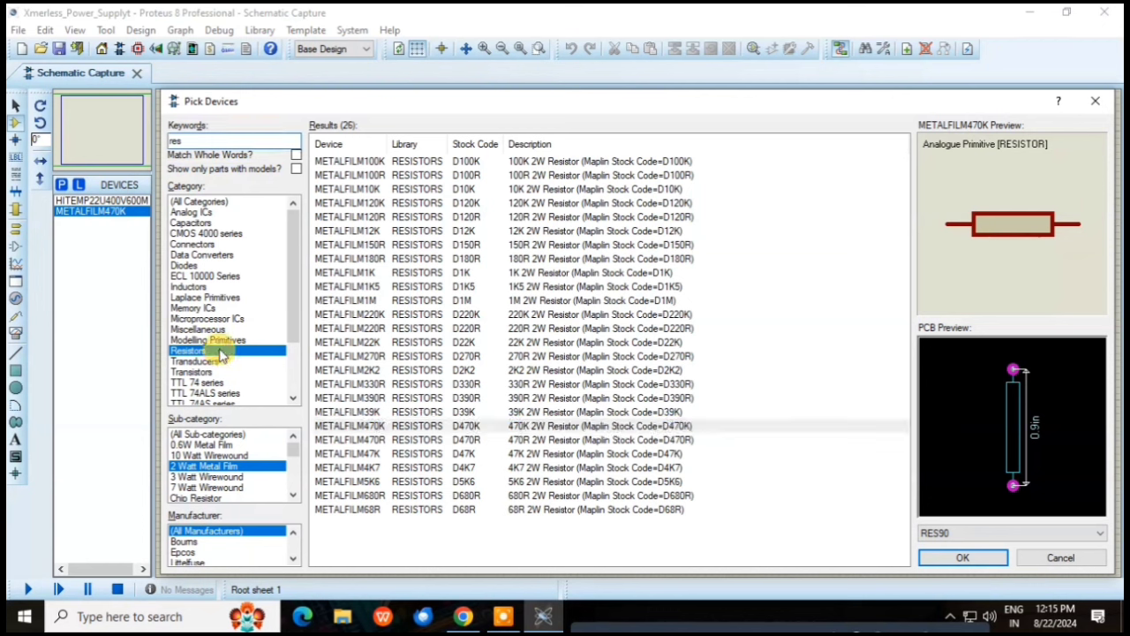
{"action": "left_click", "coordinate": [239, 436]}
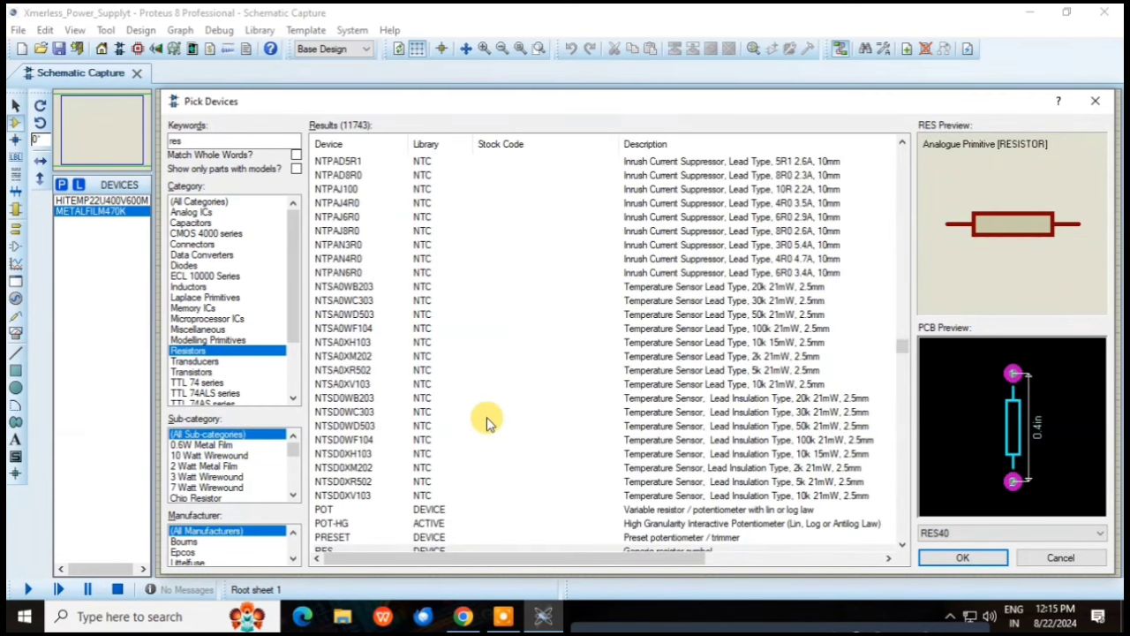
Step: Add the 2 Watt Metal Film resistors METALFILM220R and METALFILM100R to the device list
{"action": "left_click", "coordinate": [216, 467]}
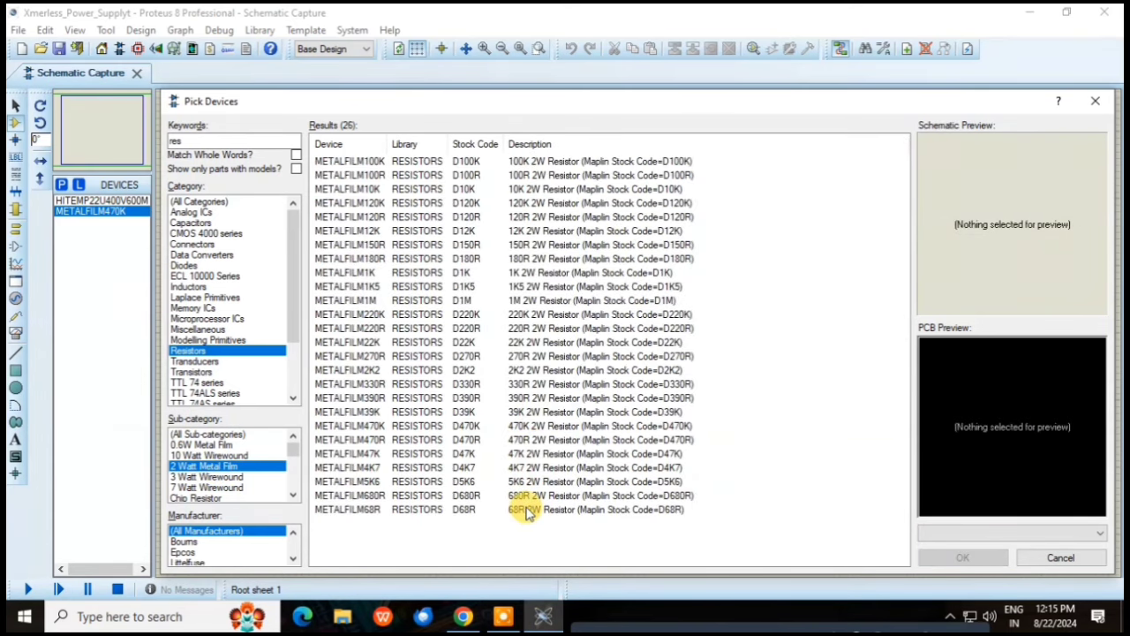
{"action": "double_click", "coordinate": [516, 328]}
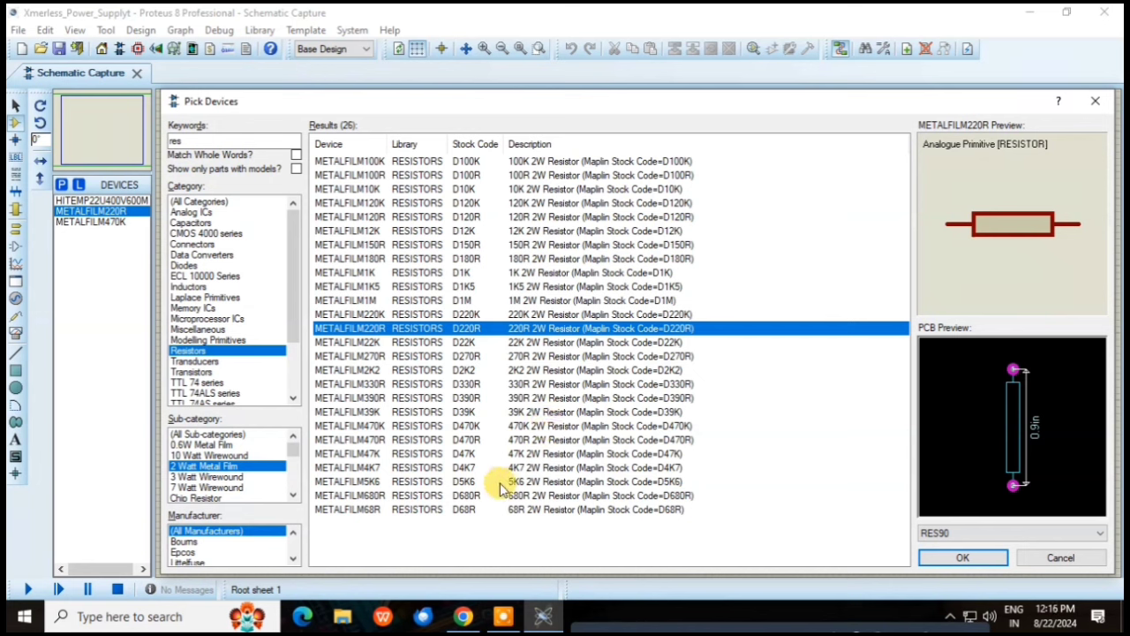
{"action": "double_click", "coordinate": [517, 176]}
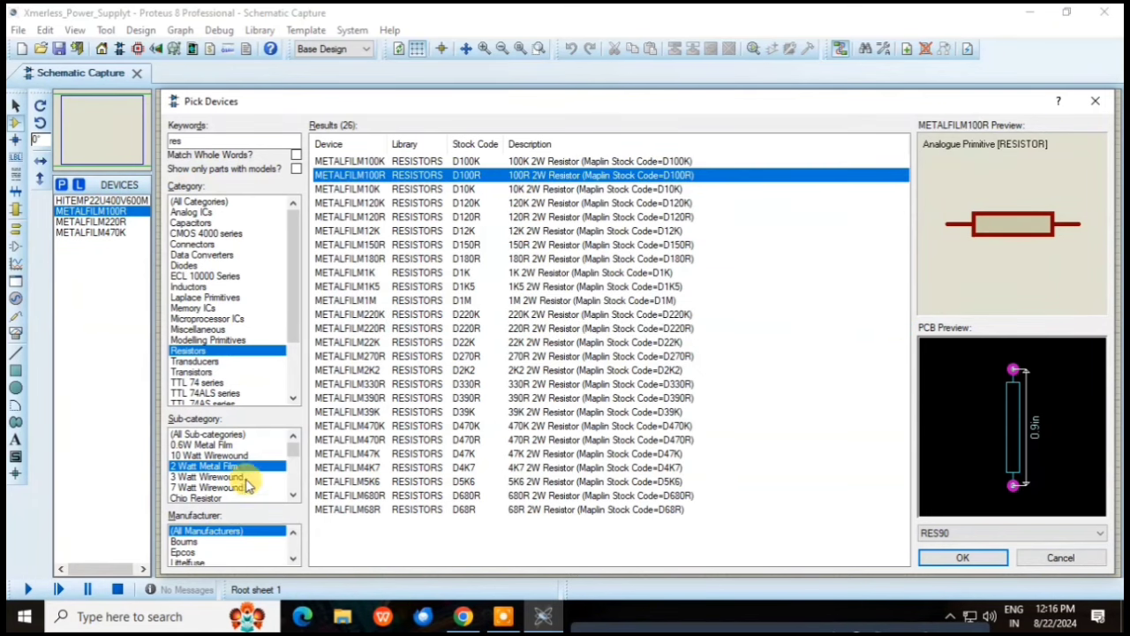
Step: Show the resistors of all sub-categories and add the generic resistor RES to the device list
{"action": "left_click", "coordinate": [238, 434]}
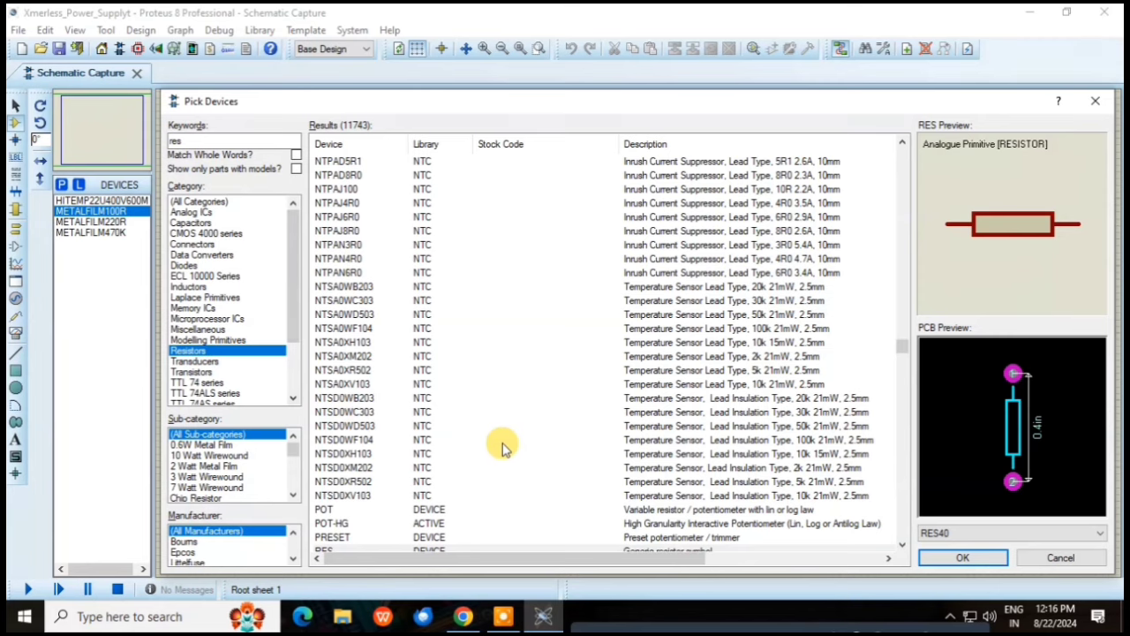
{"action": "scroll", "coordinate": [501, 445], "scroll_direction": "down", "scroll_amount": 5}
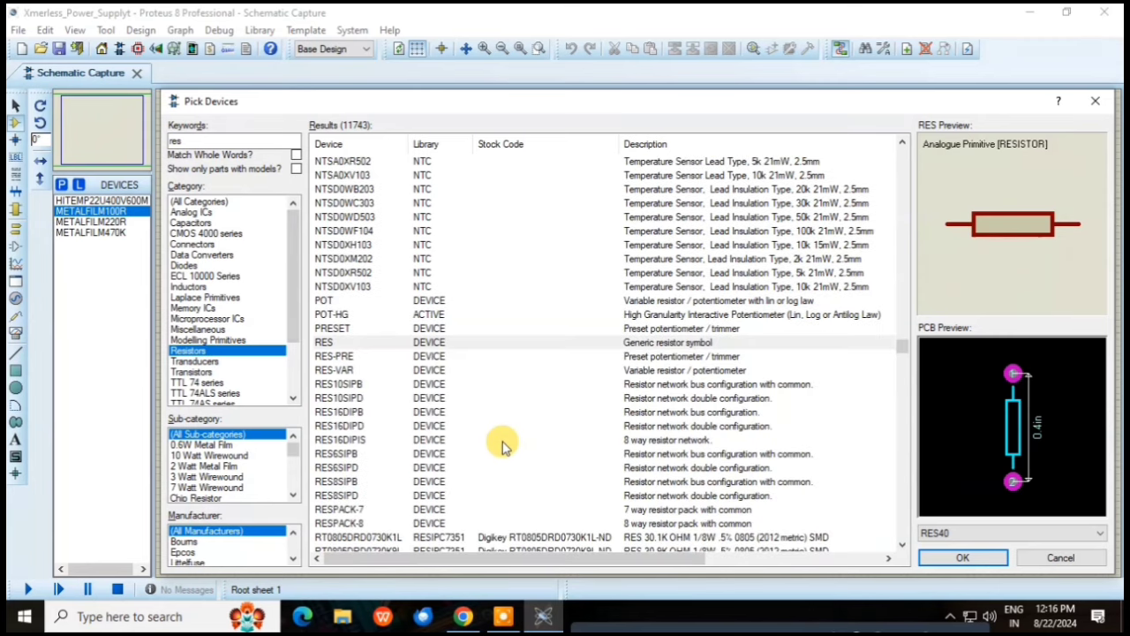
{"action": "double_click", "coordinate": [338, 344]}
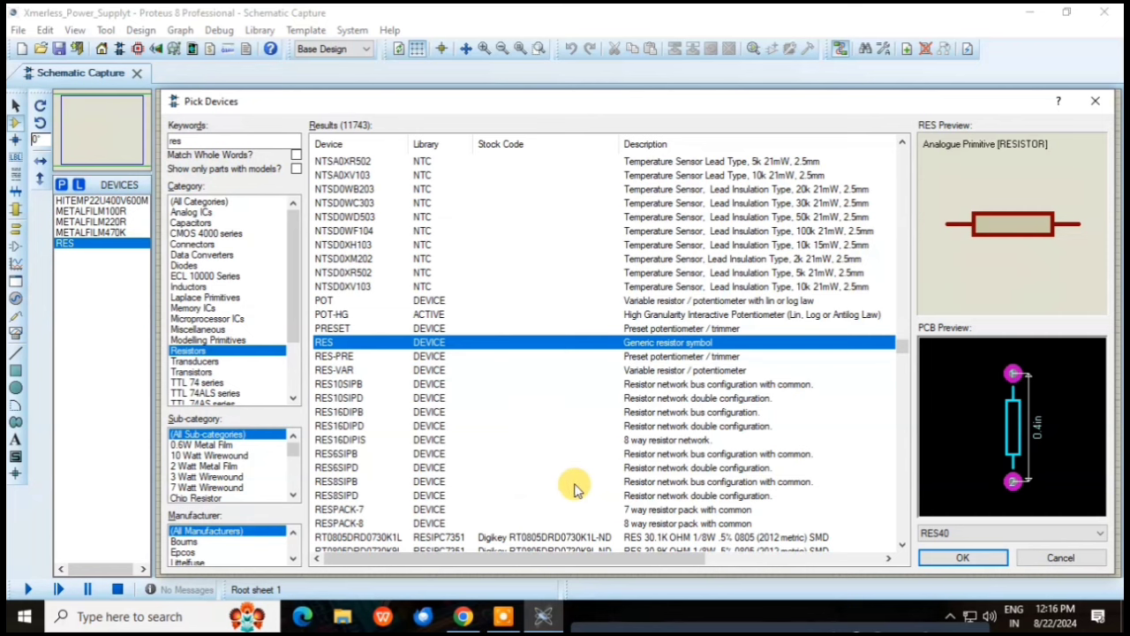
Step: Replace the device search keyword with zener
{"action": "double_click", "coordinate": [188, 138]}
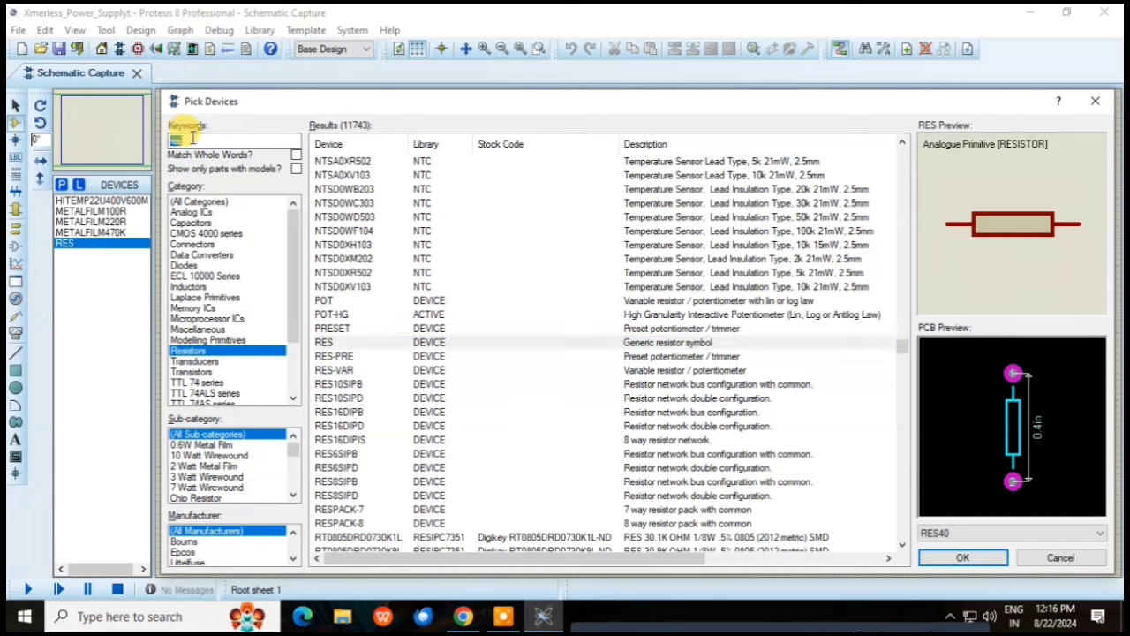
{"action": "type", "text": "di"}
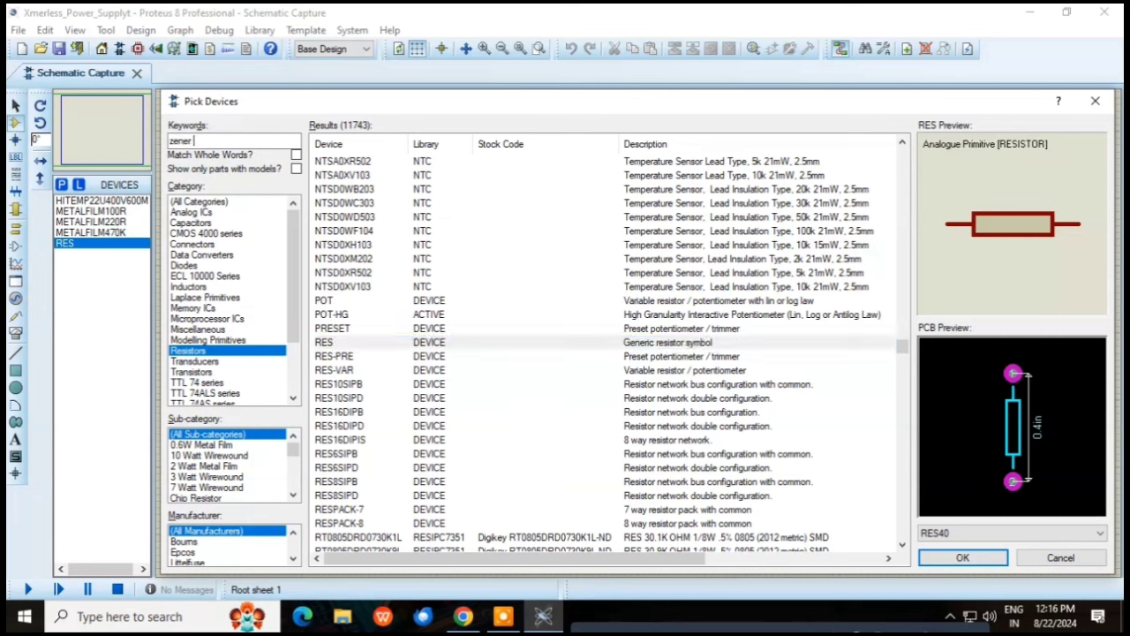
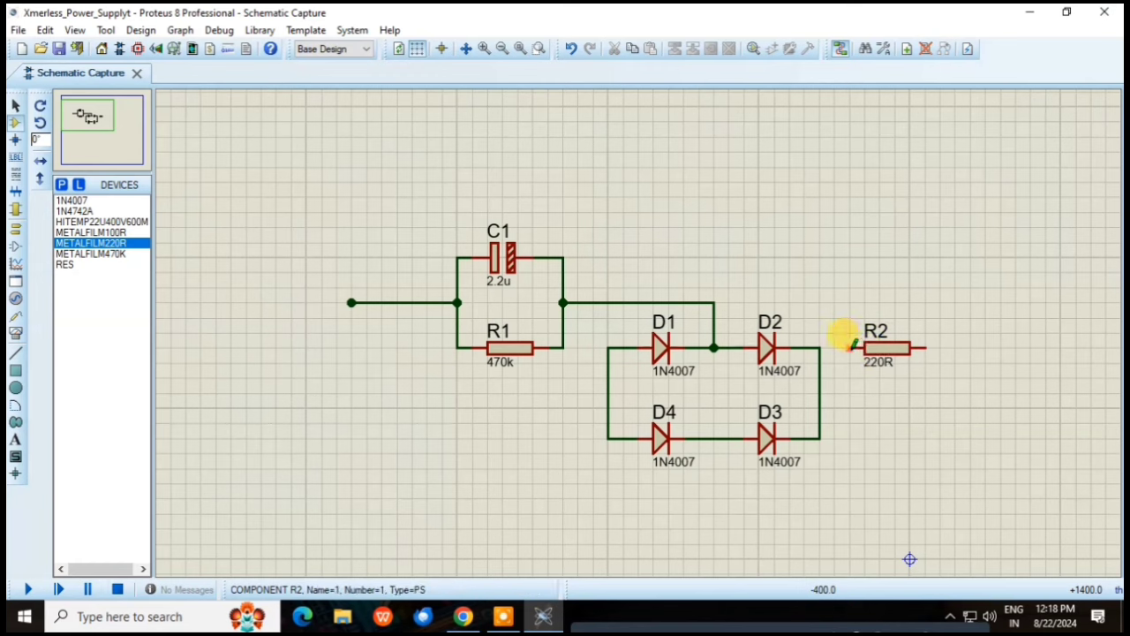
Step: Wire the free input end of resistor R2 to the corner joining diodes D2 and D3
{"action": "left_click", "coordinate": [846, 347]}
{"action": "left_click", "coordinate": [819, 347]}
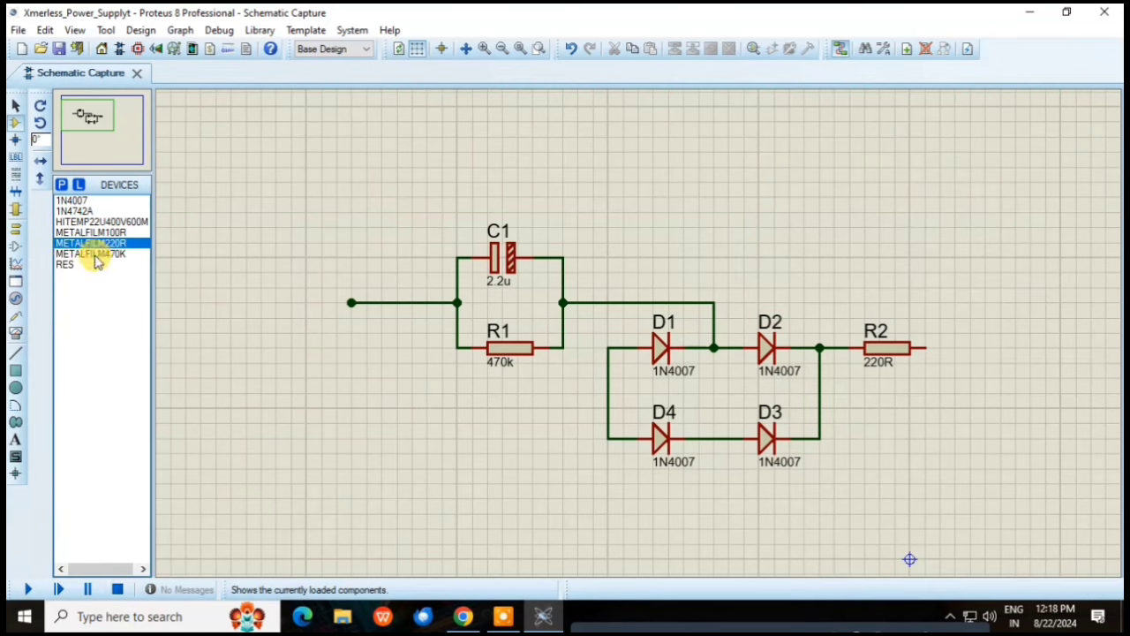
Step: Search the device library for 470u and limit the results to the Capacitors category
{"action": "left_click", "coordinate": [103, 222]}
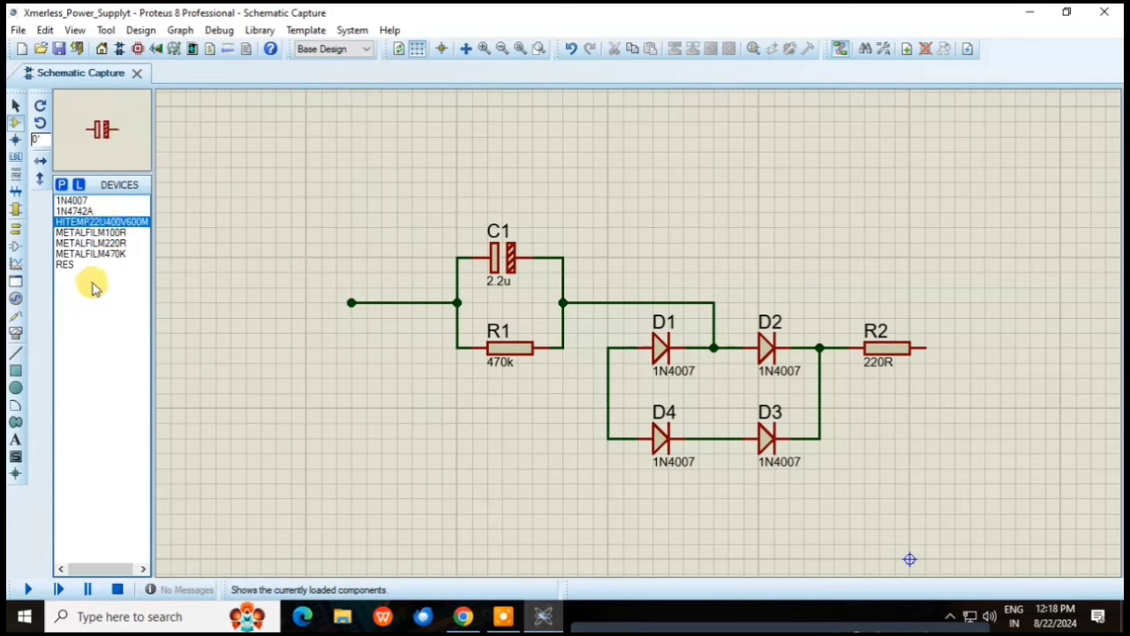
{"action": "left_click", "coordinate": [61, 185]}
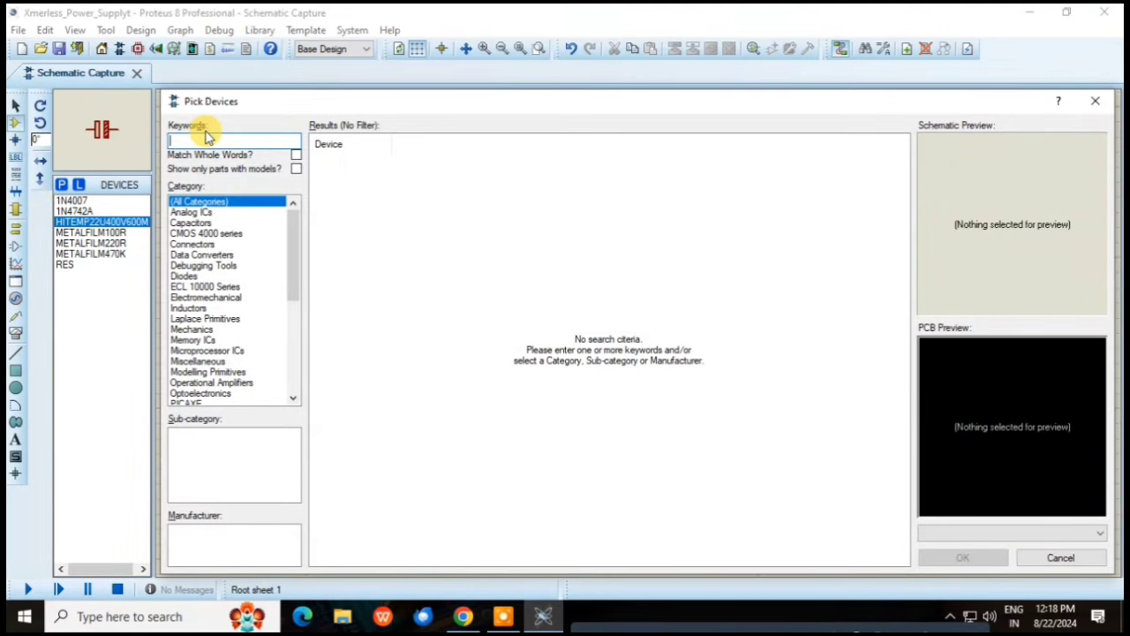
{"action": "type", "text": "470u"}
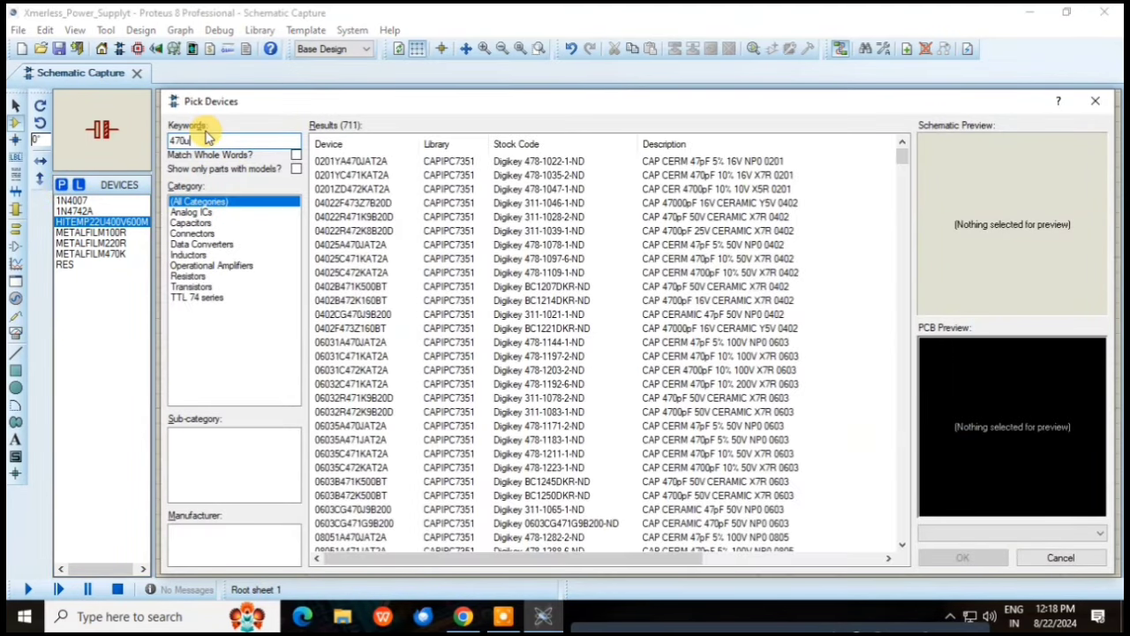
{"action": "left_click", "coordinate": [192, 213]}
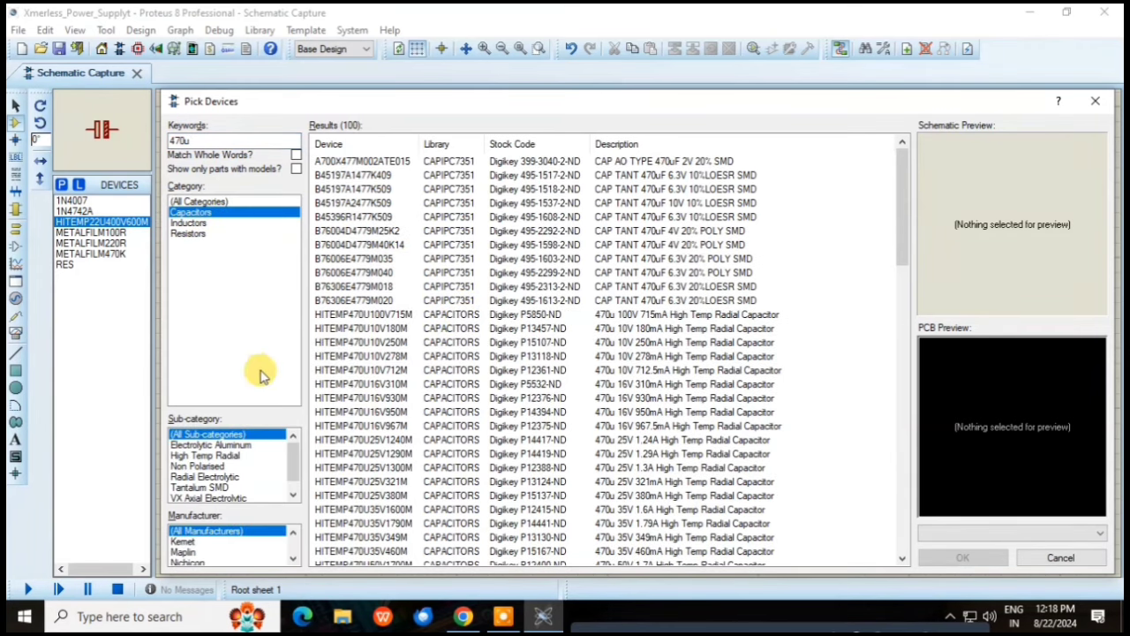
Step: Add the 470u 100V 900mA radial electrolytic capacitor PCELEC470U100V900M to the device list and finish picking devices
{"action": "scroll", "coordinate": [650, 482], "scroll_direction": "down", "scroll_amount": 16}
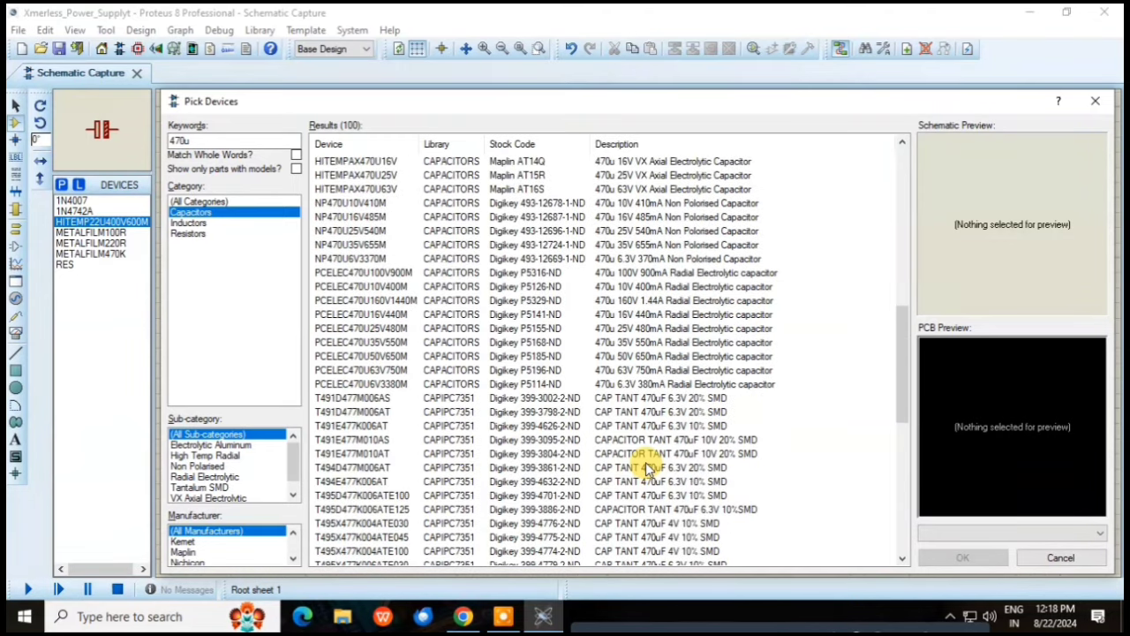
{"action": "scroll", "coordinate": [647, 469], "scroll_direction": "up", "scroll_amount": 2}
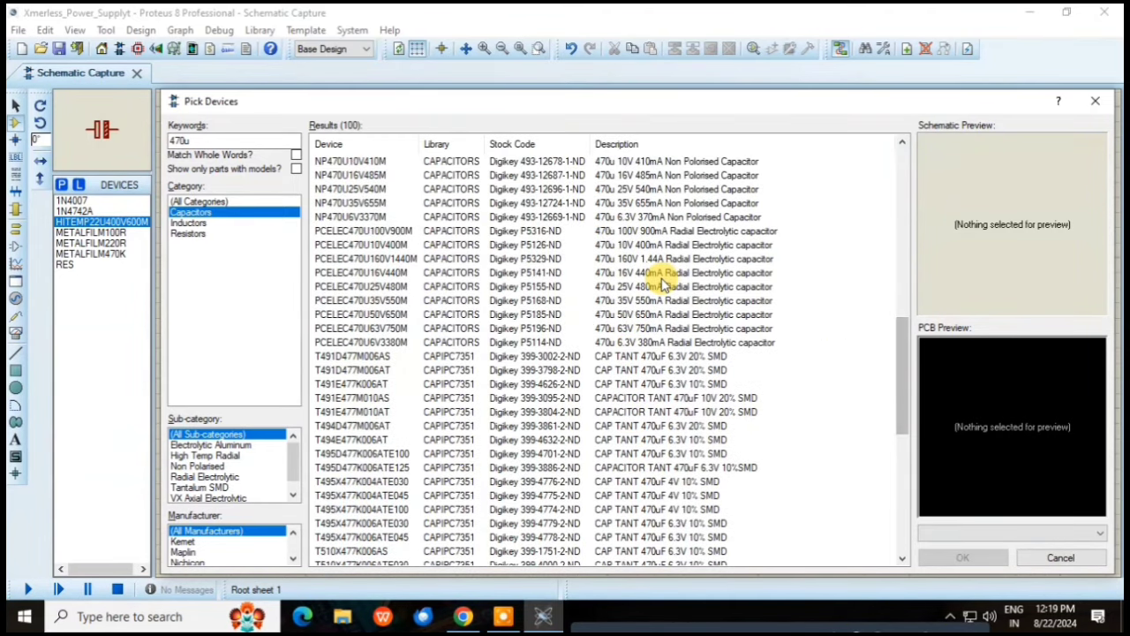
{"action": "left_click", "coordinate": [634, 234]}
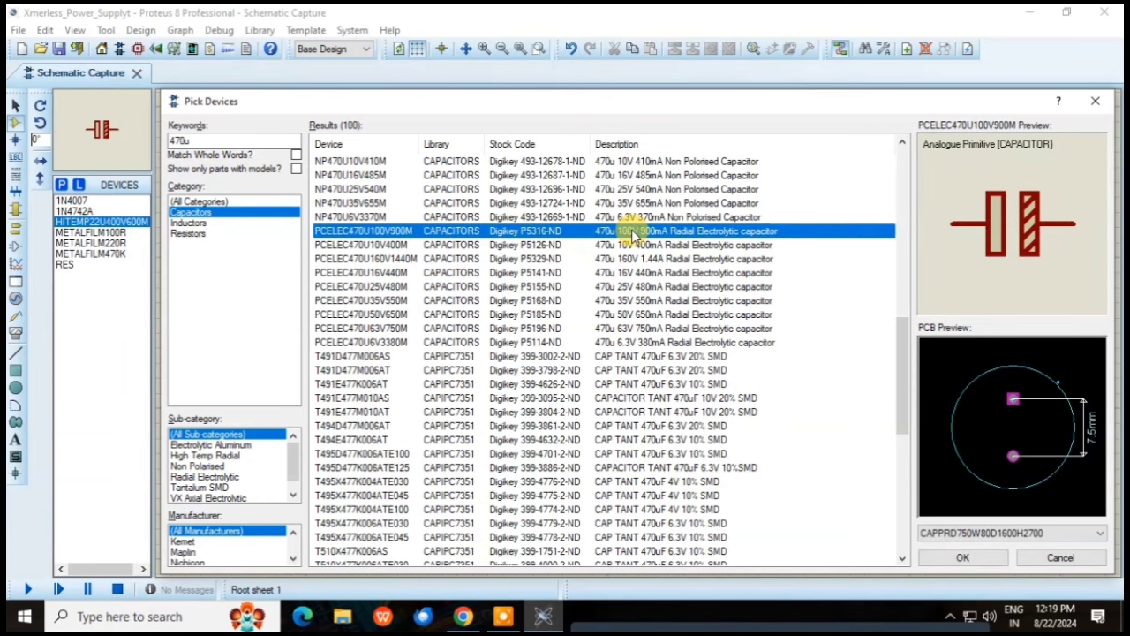
{"action": "double_click", "coordinate": [634, 234]}
{"action": "left_click", "coordinate": [962, 557]}
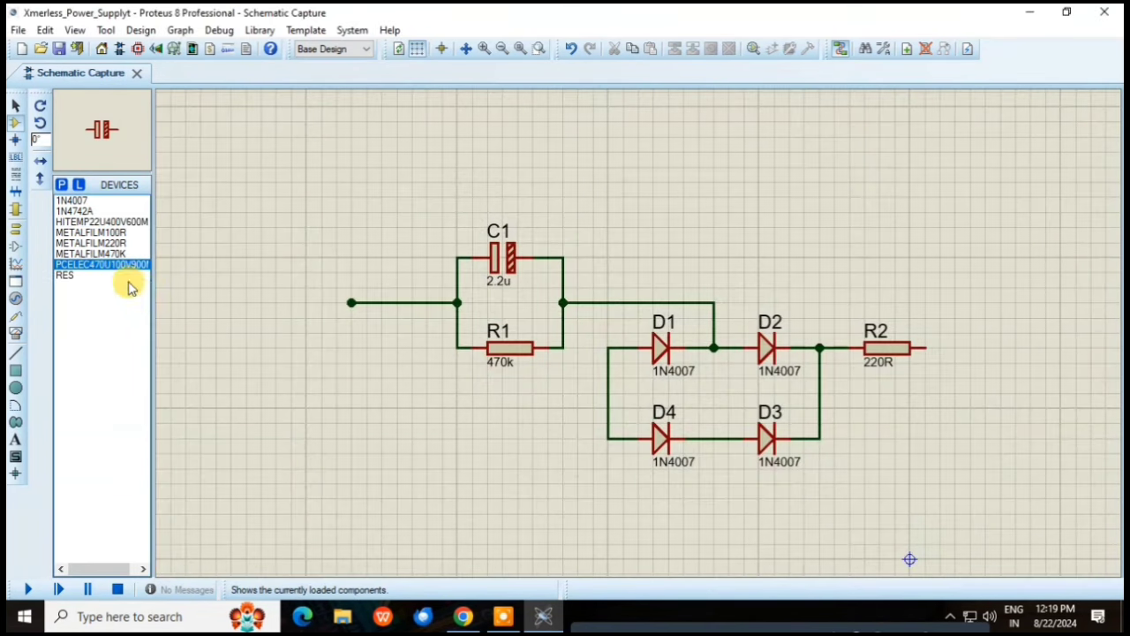
Step: Place the 470U capacitor rotated 270° below the wire between the D2/D3 junction and R2, with its upper pin connected, and lower it one grid square
{"action": "left_click", "coordinate": [978, 436]}
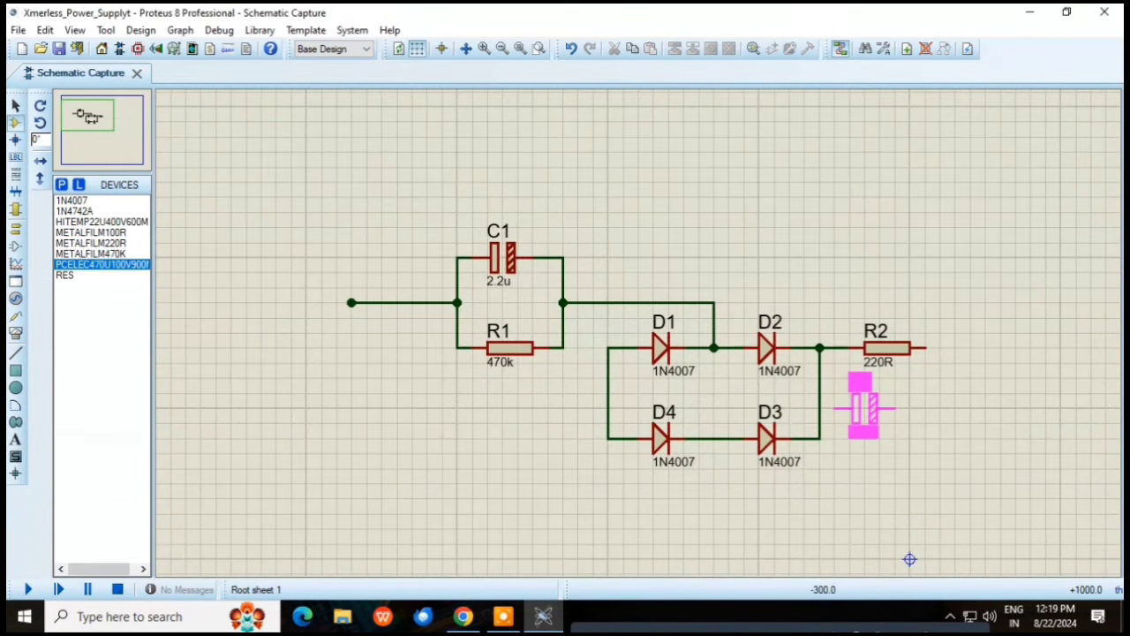
{"action": "key", "text": "KP_Add"}
{"action": "key", "text": "KP_Add"}
{"action": "key", "text": "KP_Add"}
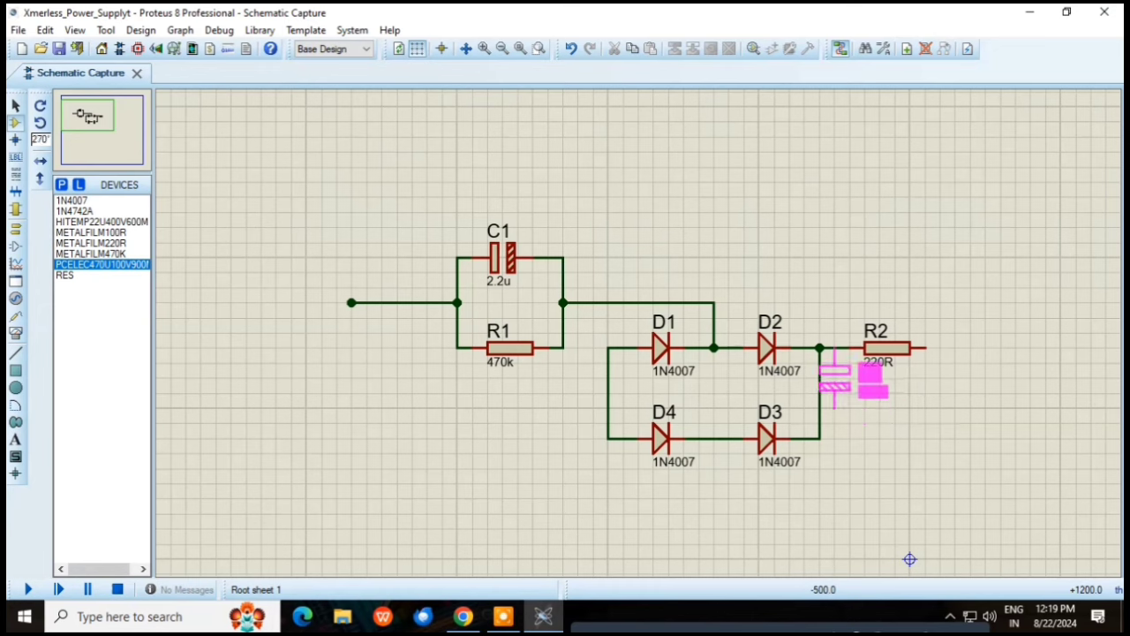
{"action": "left_click", "coordinate": [837, 388]}
{"action": "left_click", "coordinate": [840, 397]}
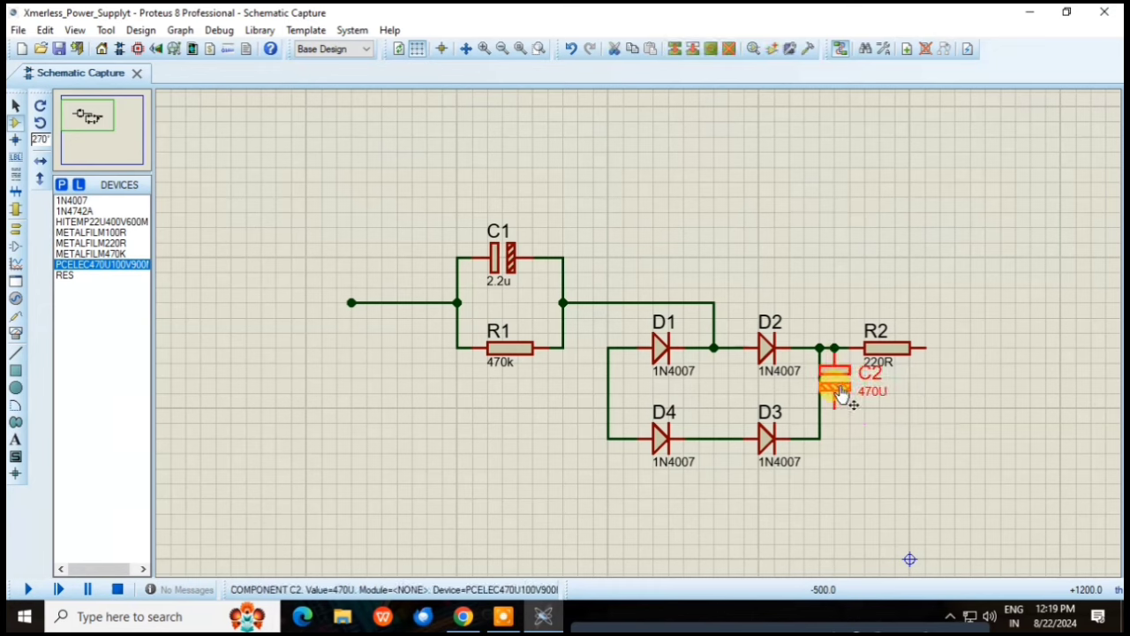
{"action": "left_click_drag", "start_coordinate": [839, 398], "coordinate": [839, 413]}
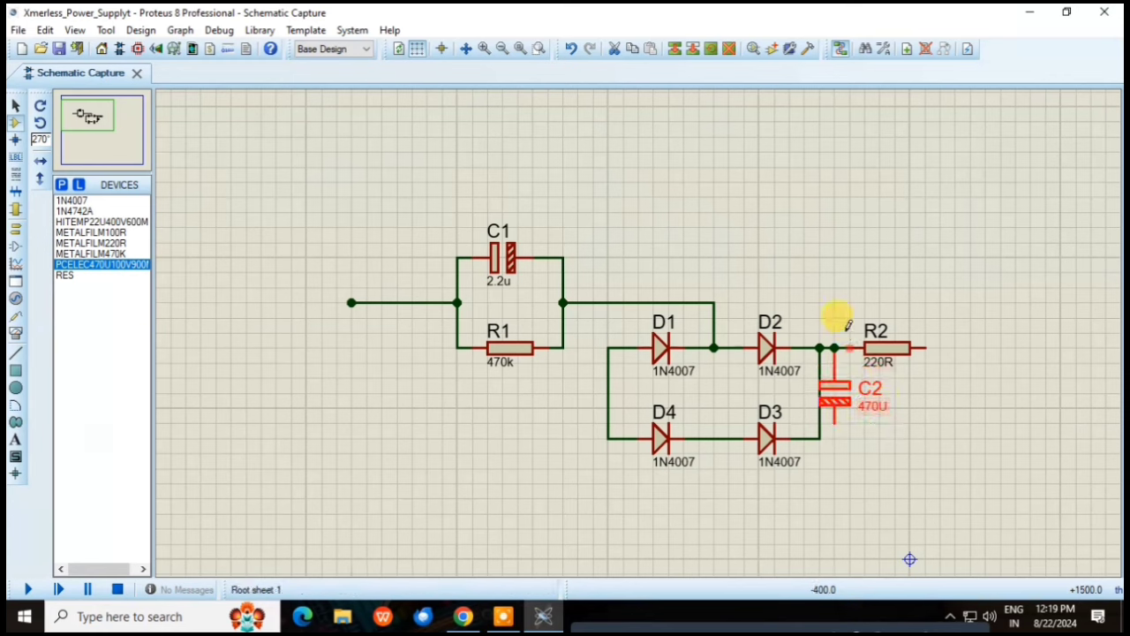
Step: Shift resistor R2 and capacitor C2 two grid squares to the right, away from the diode bridge
{"action": "left_click_drag", "start_coordinate": [819, 318], "coordinate": [953, 437]}
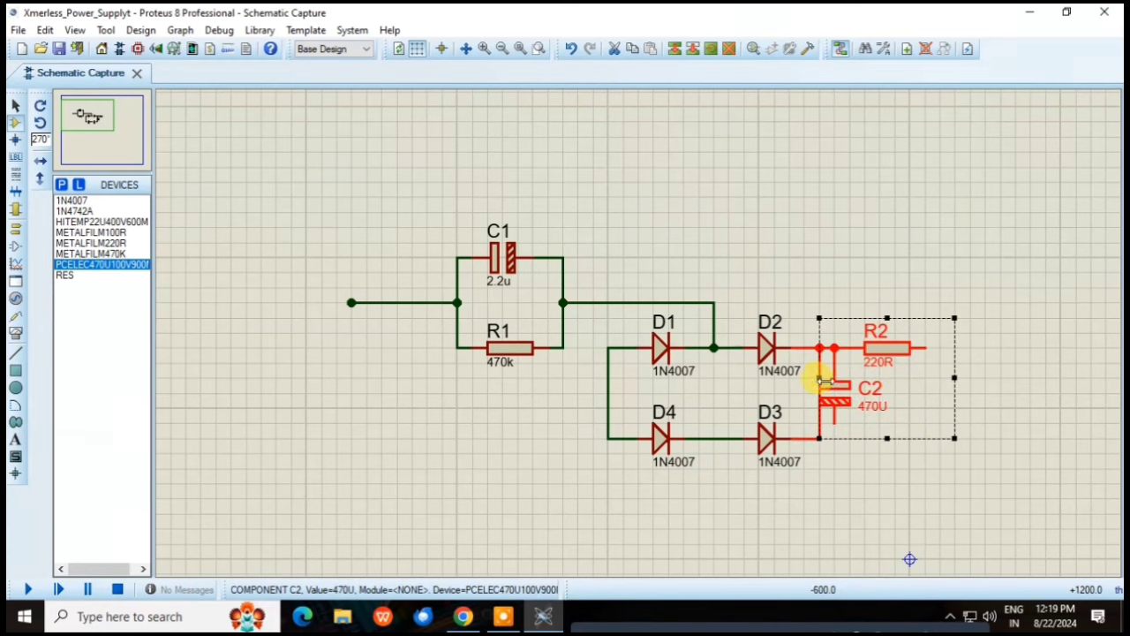
{"action": "left_click_drag", "start_coordinate": [819, 377], "coordinate": [914, 349]}
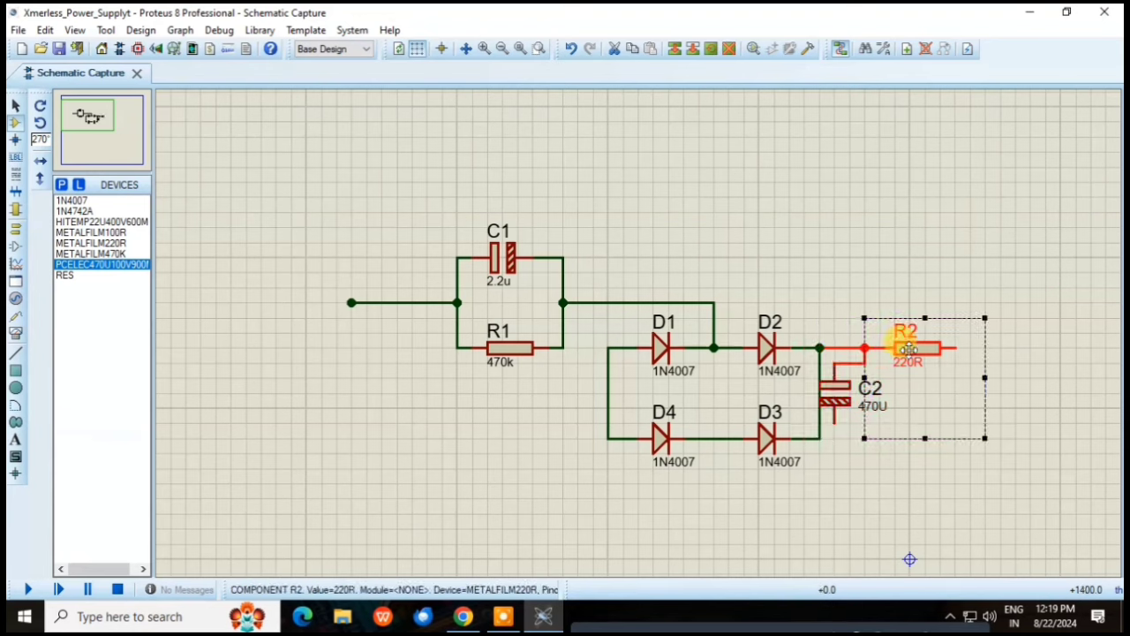
{"action": "left_click", "coordinate": [1009, 378]}
{"action": "mouse_move", "coordinate": [855, 390]}
{"action": "left_mouse_down"}
{"action": "mouse_move", "coordinate": [848, 404]}
{"action": "mouse_move", "coordinate": [863, 406]}
{"action": "mouse_move", "coordinate": [864, 392]}
{"action": "left_mouse_up"}
{"action": "left_click", "coordinate": [899, 456]}
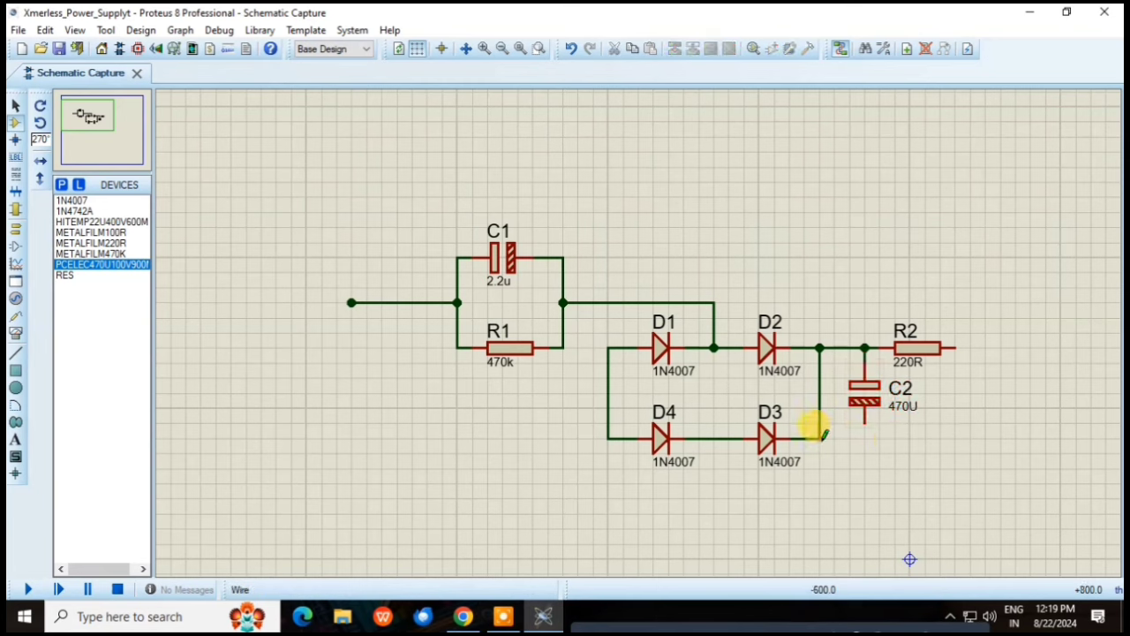
{"action": "left_click", "coordinate": [820, 437]}
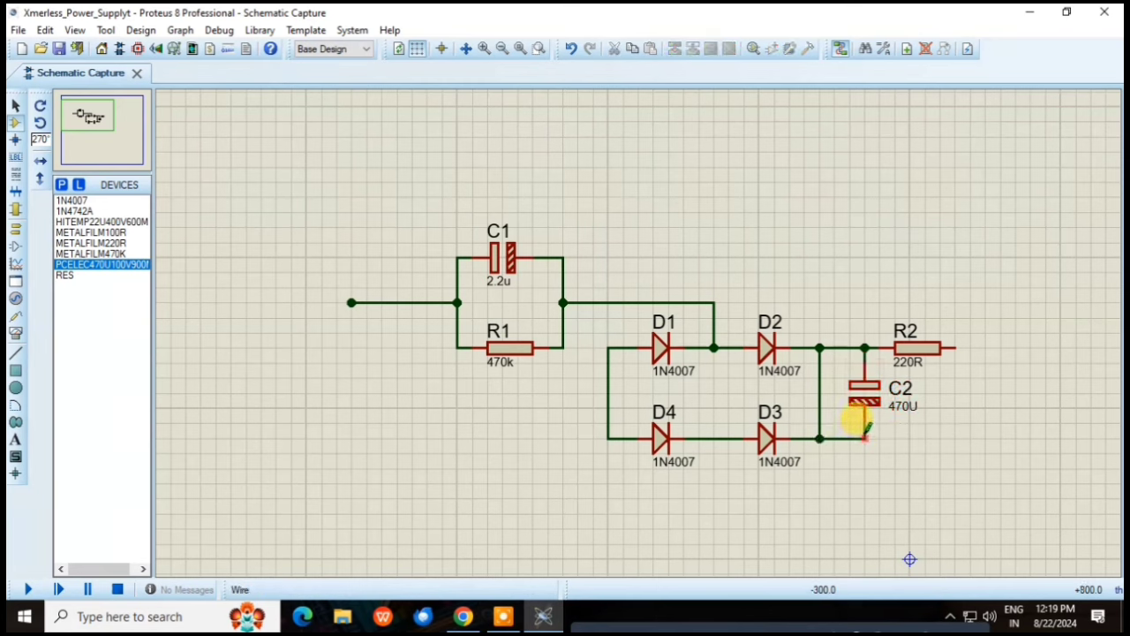
{"action": "right_click", "coordinate": [865, 433]}
{"action": "left_click", "coordinate": [923, 256]}
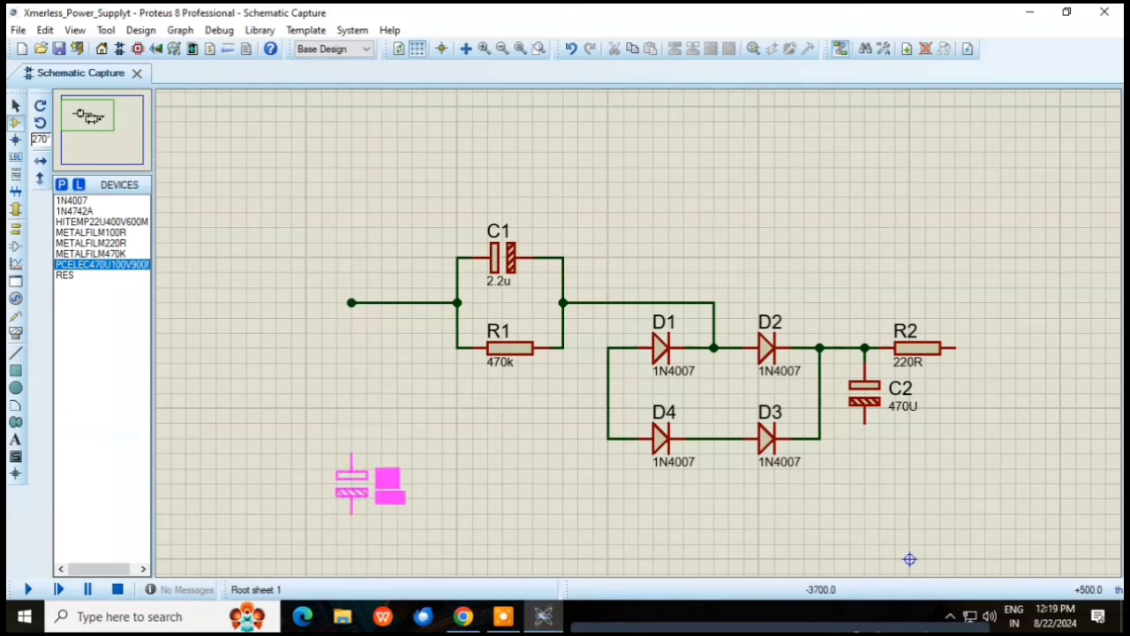
Step: Wire the lower pin of capacitor C2 to a free junction dot below the existing input terminal at the schematic's left side
{"action": "left_click", "coordinate": [863, 422]}
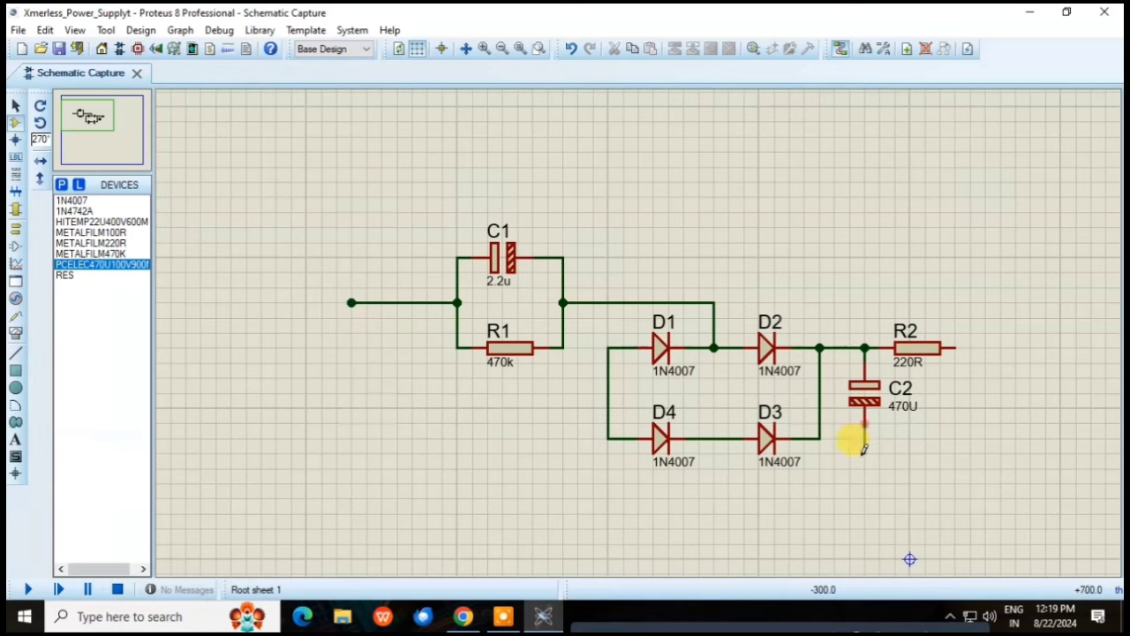
{"action": "double_click", "coordinate": [337, 482]}
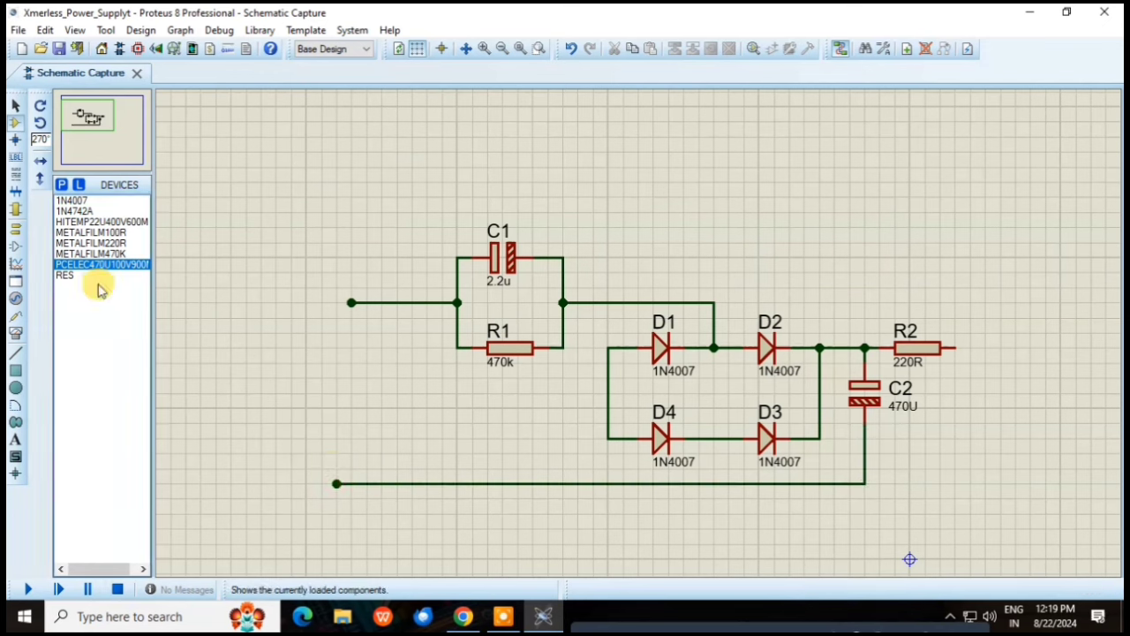
Step: Insert a METALFILM100R resistor horizontally into the lower input wire below C1 and R1 and rename it R4
{"action": "left_click", "coordinate": [112, 233]}
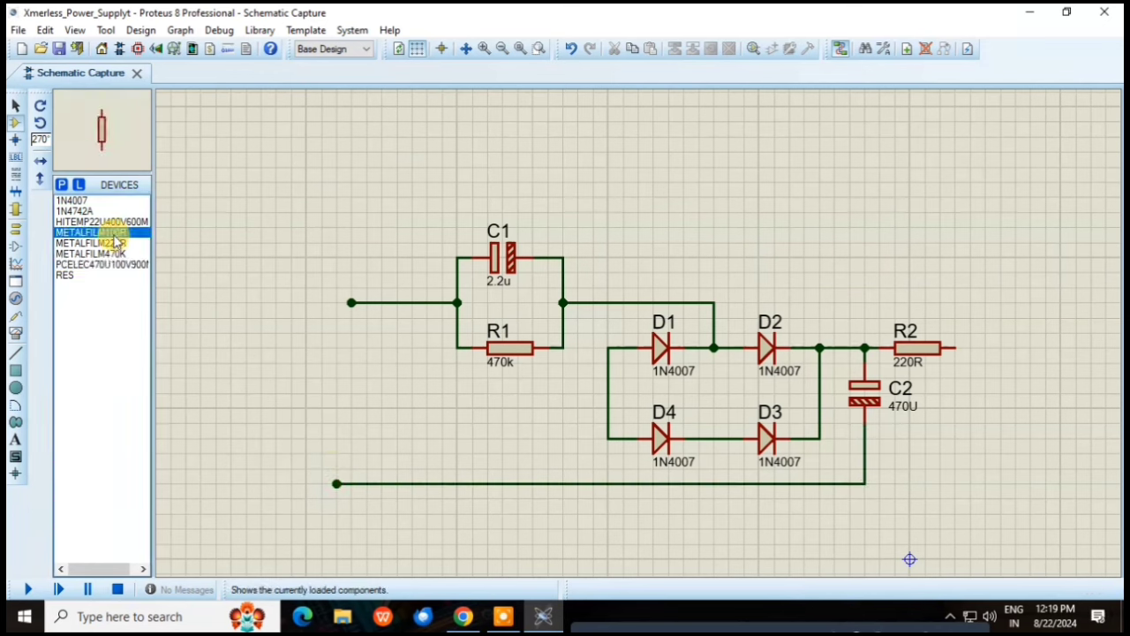
{"action": "left_click", "coordinate": [503, 477]}
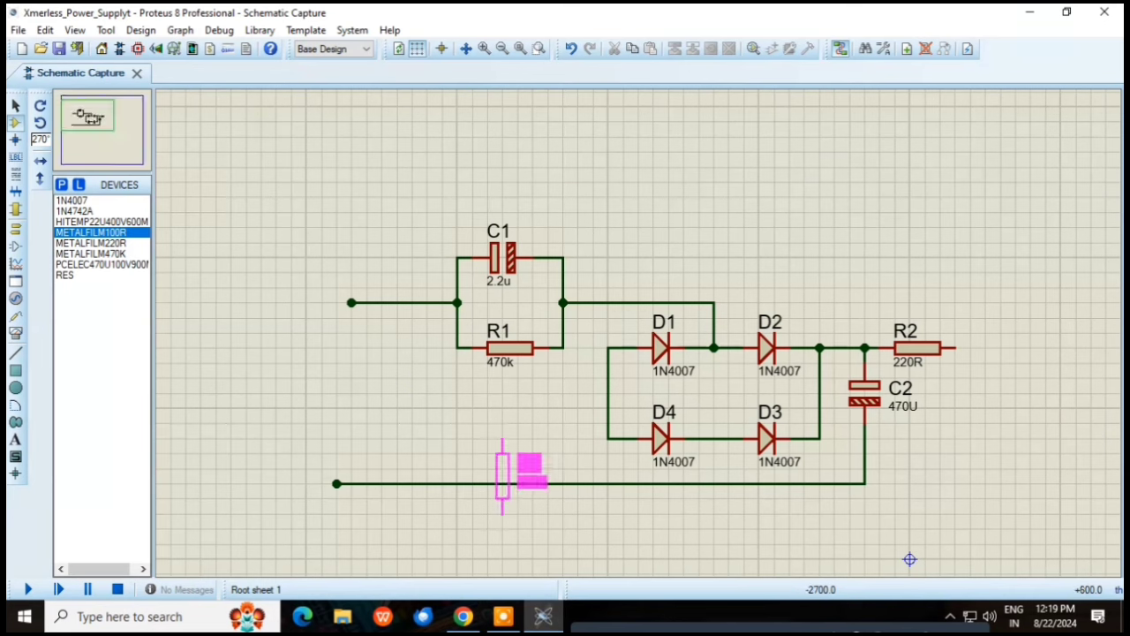
{"action": "key", "text": "KP_Add"}
{"action": "left_click", "coordinate": [479, 484]}
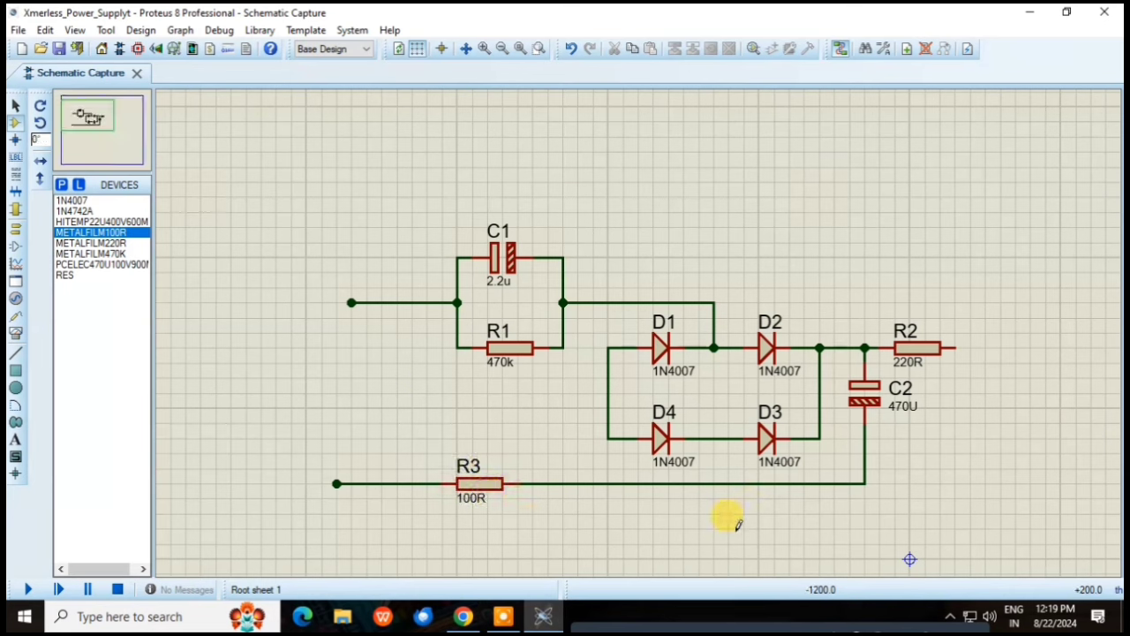
{"action": "double_click", "coordinate": [468, 466]}
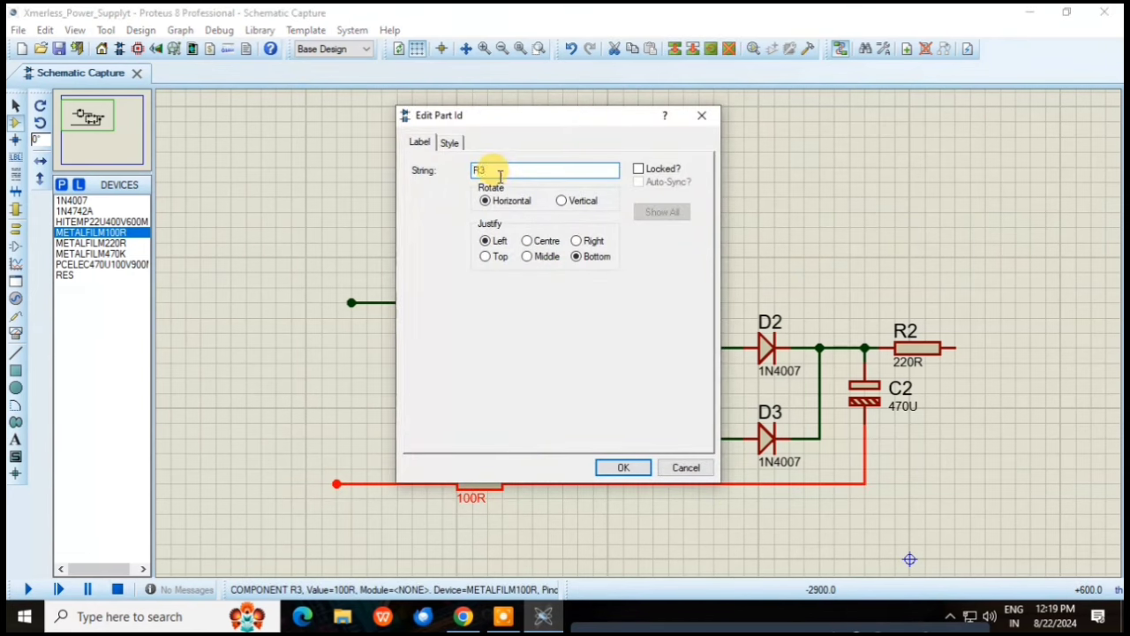
{"action": "left_click", "coordinate": [623, 467]}
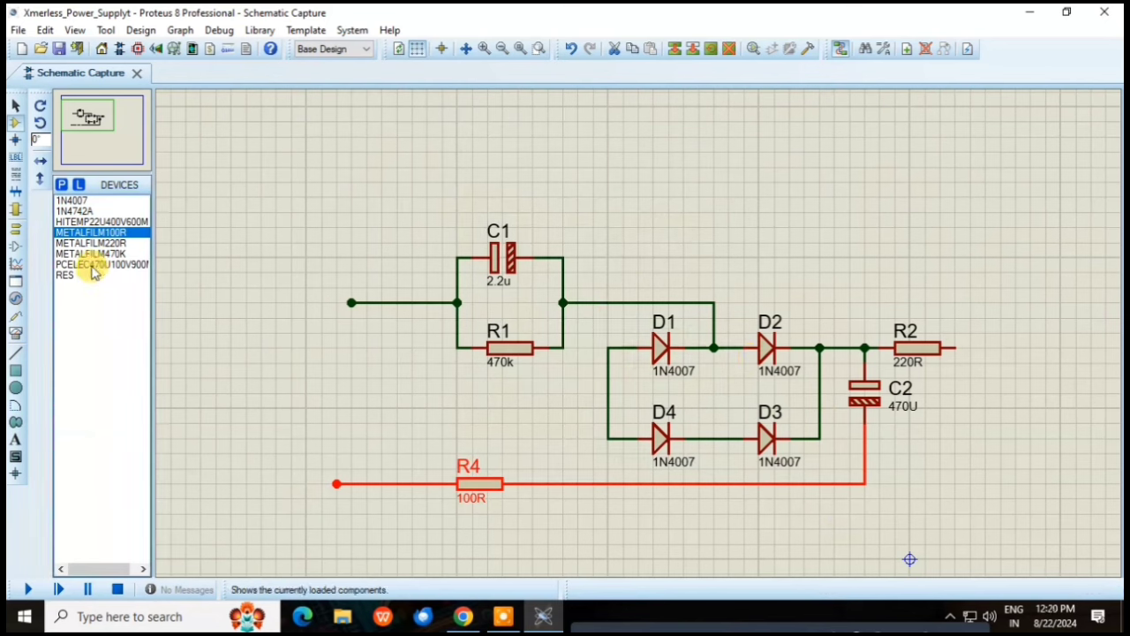
Step: Place the 1N4742A zener diode rotated 90° to the right of capacitor C2, below the output end of R2
{"action": "left_click", "coordinate": [85, 215]}
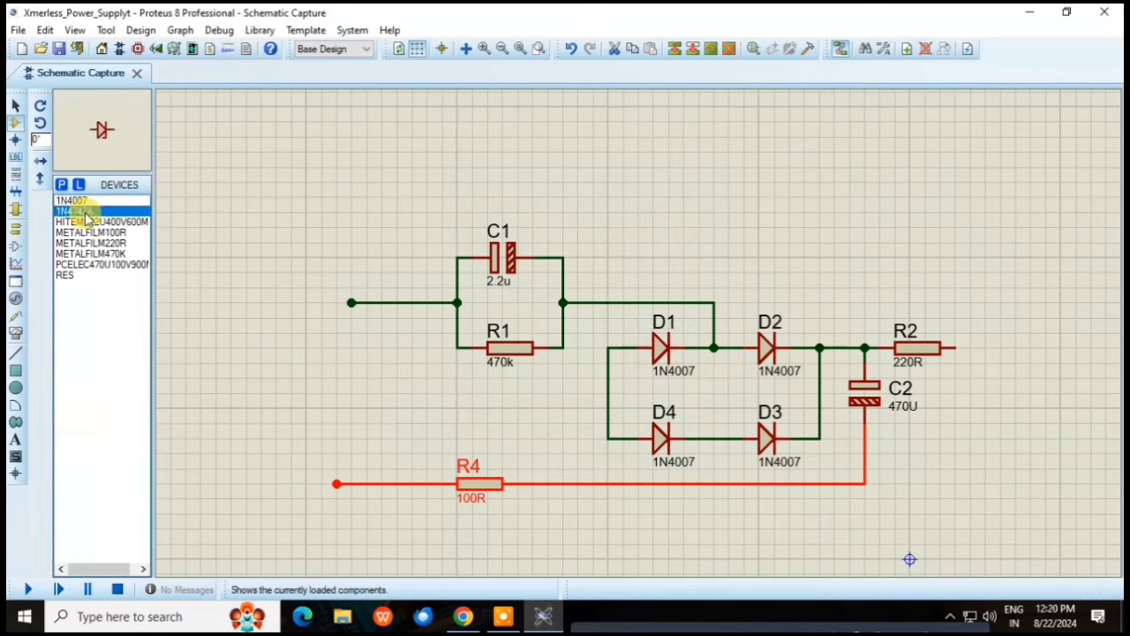
{"action": "left_click", "coordinate": [971, 428]}
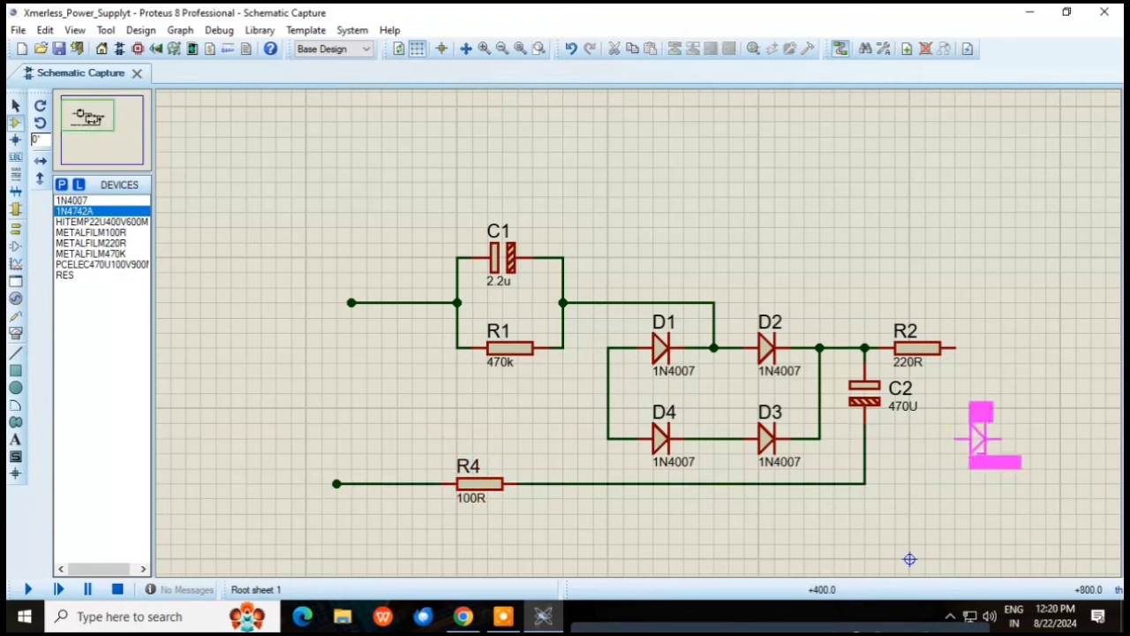
{"action": "key", "text": "KP_Add"}
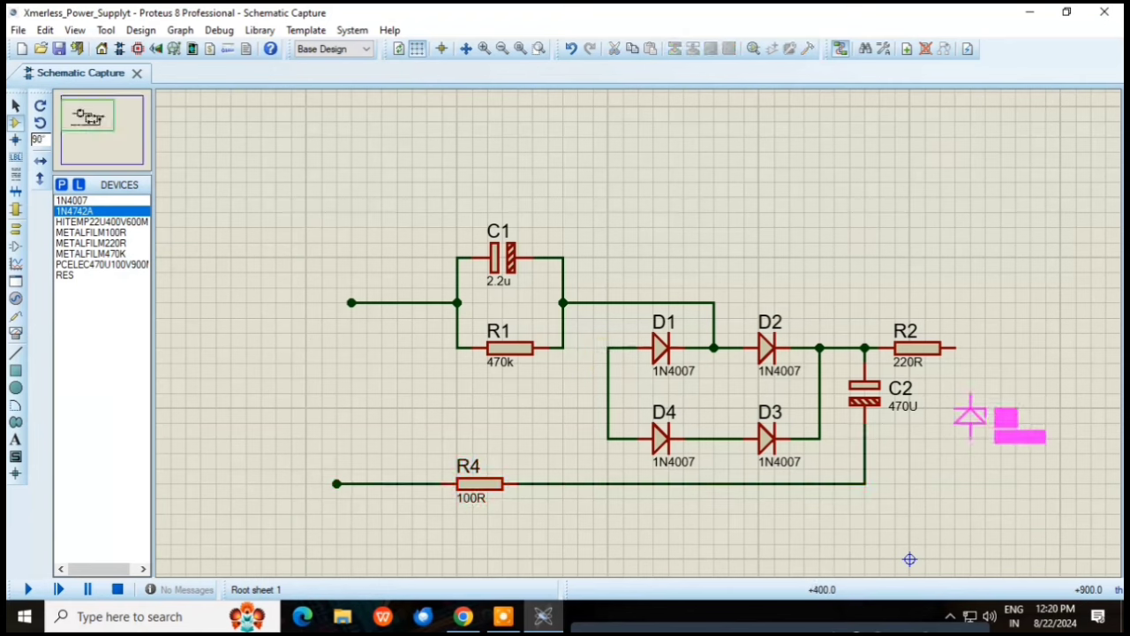
{"action": "left_click", "coordinate": [985, 416]}
Step: Wire the zener's anode to the lower wire at C2's corner and its cathode to the free end of R2
{"action": "left_click", "coordinate": [985, 442]}
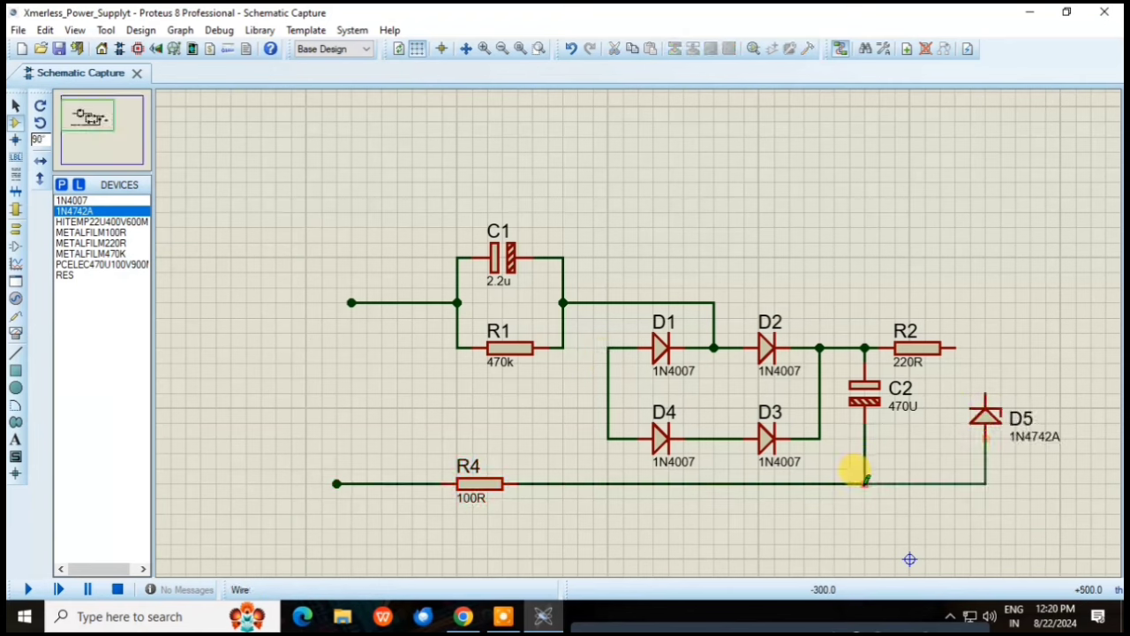
{"action": "left_click", "coordinate": [864, 482]}
{"action": "left_click", "coordinate": [985, 395]}
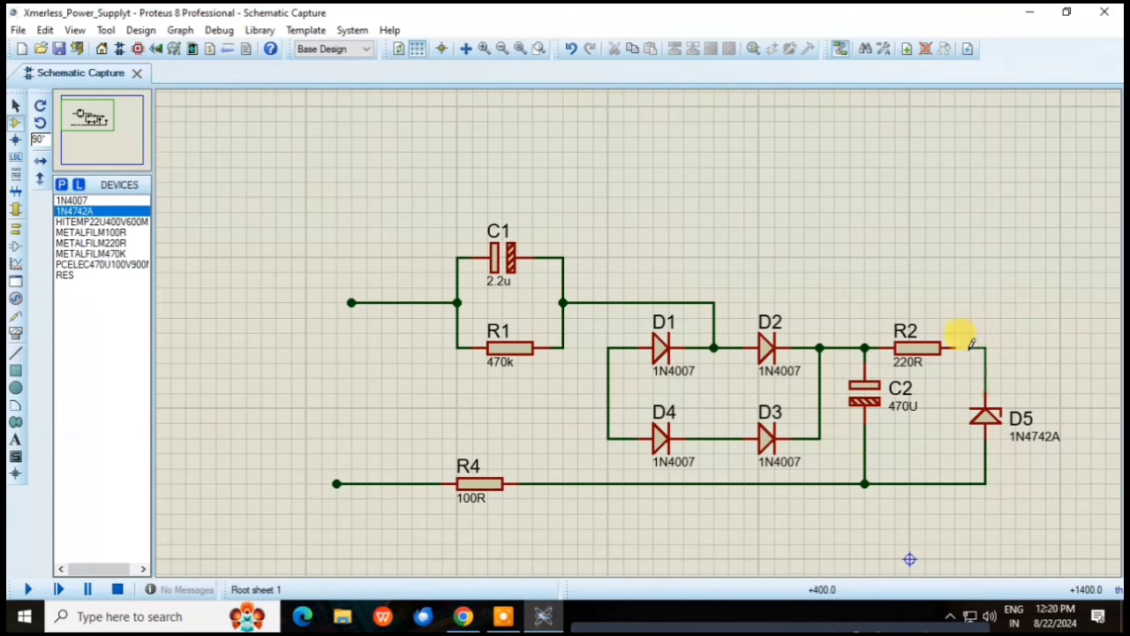
{"action": "left_click", "coordinate": [941, 348]}
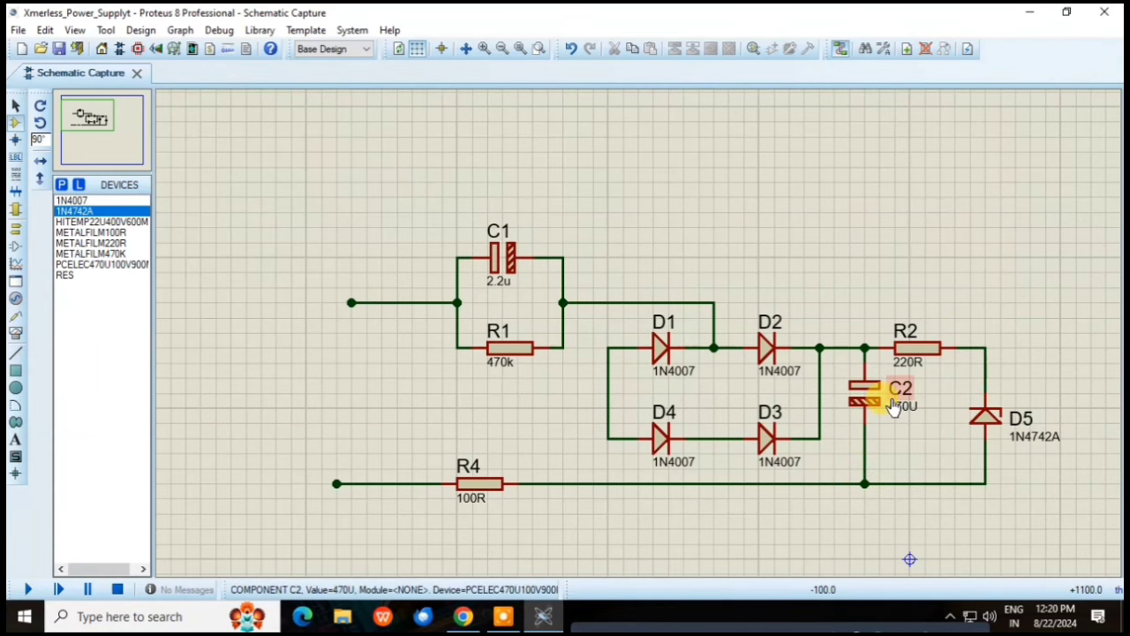
Step: Place a vertical RES resistor to the right of zener D5 and move it down one grid square
{"action": "scroll", "coordinate": [893, 401], "scroll_direction": "down", "scroll_amount": 1}
{"action": "scroll", "coordinate": [865, 380], "scroll_direction": "up", "scroll_amount": 2}
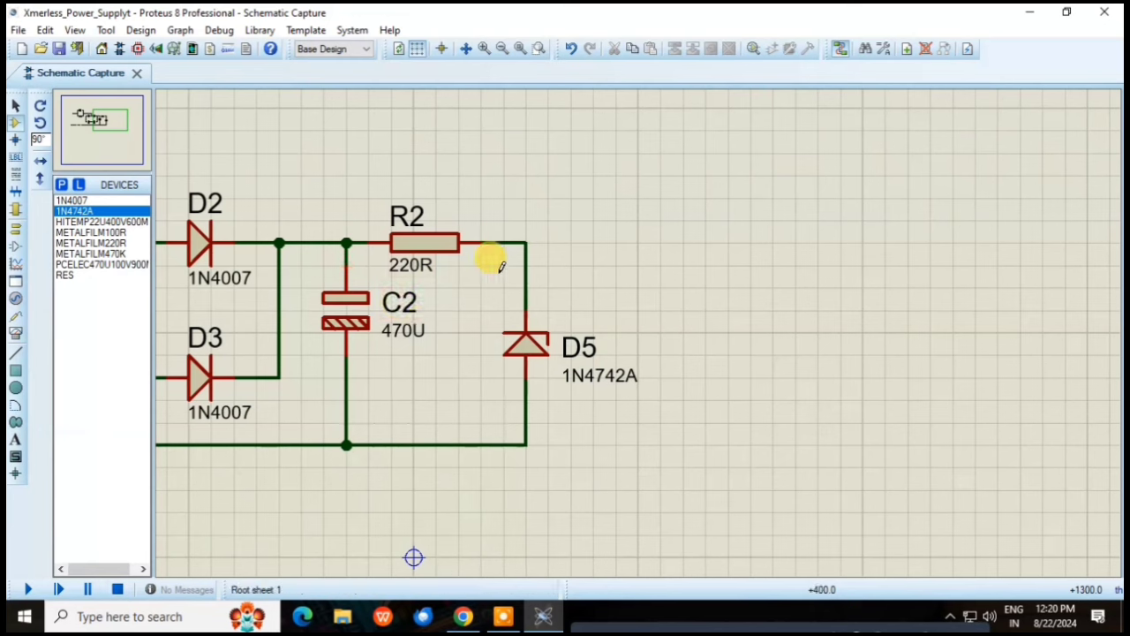
{"action": "left_click", "coordinate": [71, 273]}
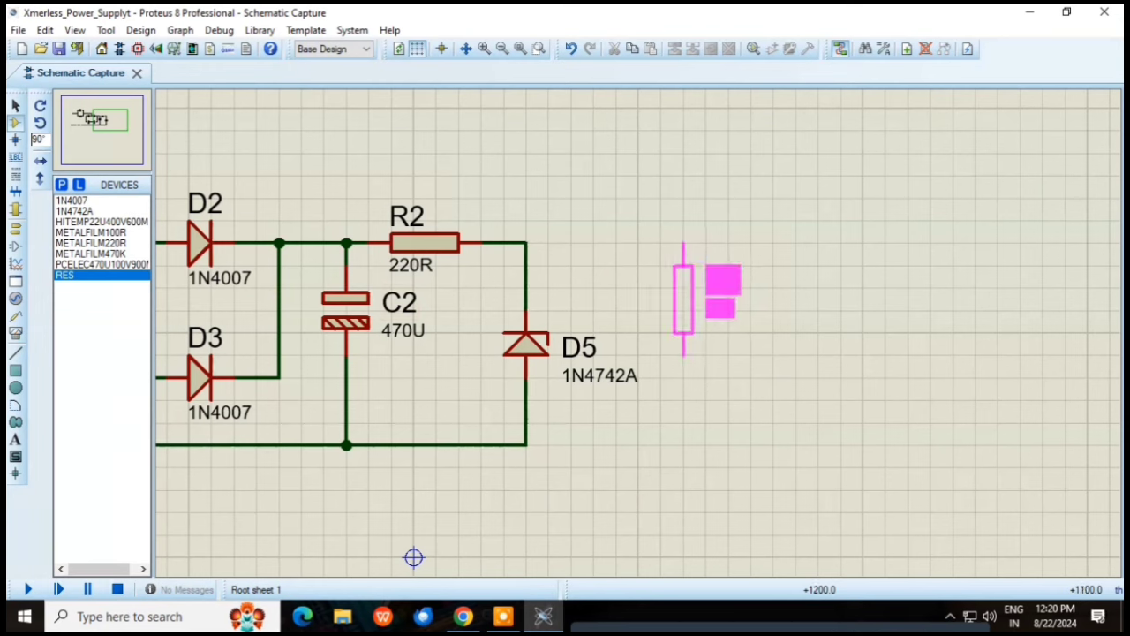
{"action": "left_click", "coordinate": [683, 300]}
{"action": "left_click", "coordinate": [684, 307]}
{"action": "left_click_drag", "start_coordinate": [684, 309], "coordinate": [684, 332]}
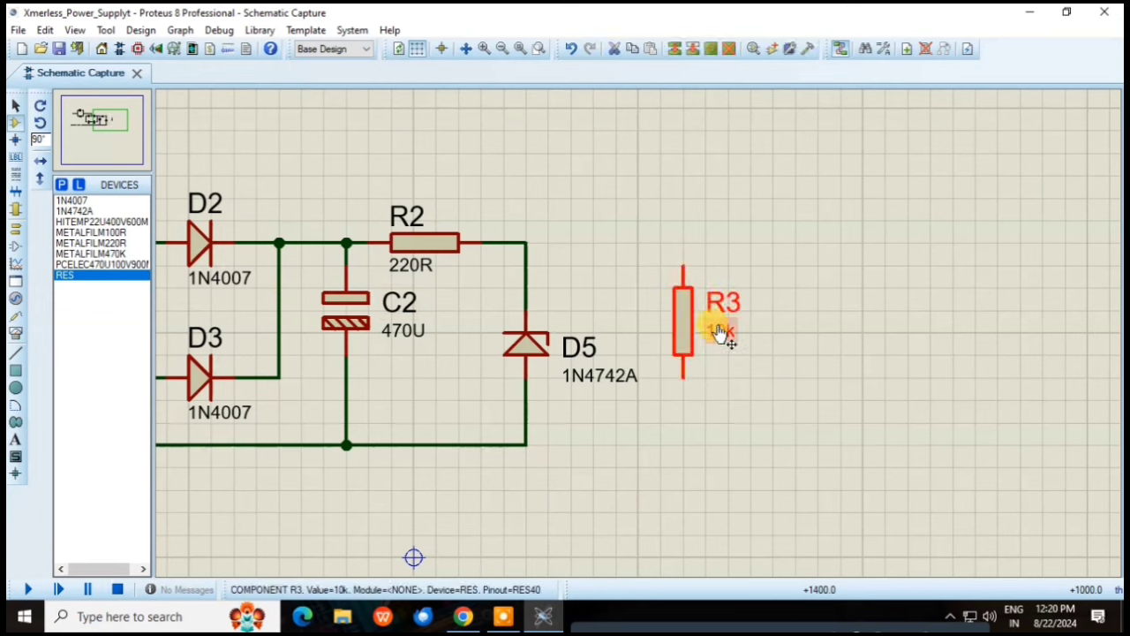
Step: Set the value of resistor R3 to 1k
{"action": "double_click", "coordinate": [721, 332]}
{"action": "left_click", "coordinate": [474, 168]}
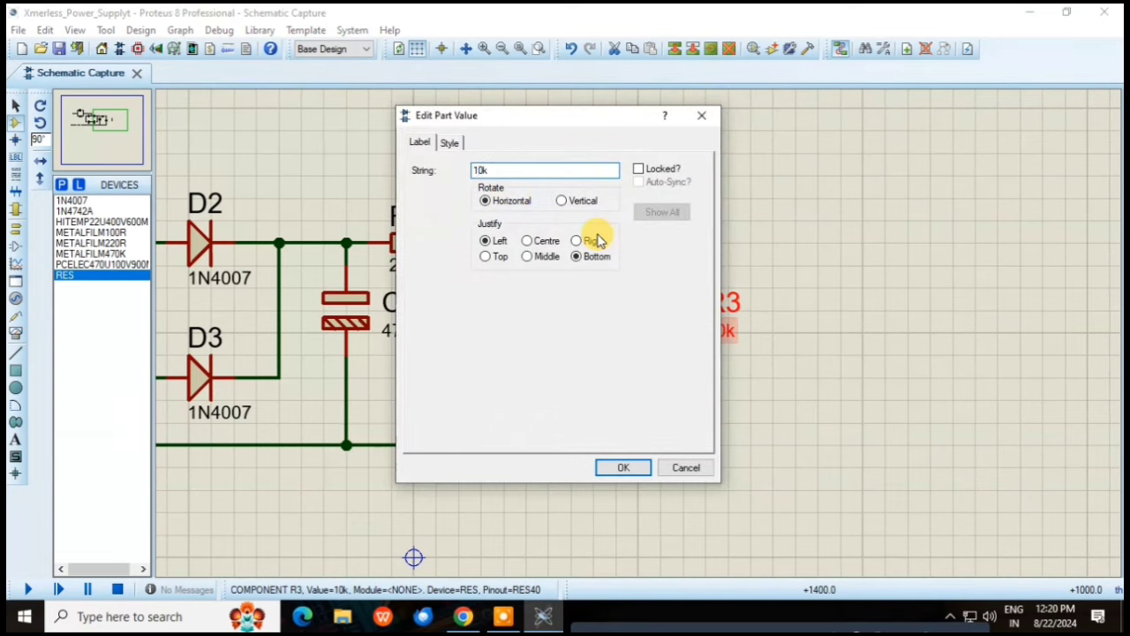
{"action": "key", "text": "Delete"}
{"action": "left_click", "coordinate": [623, 467]}
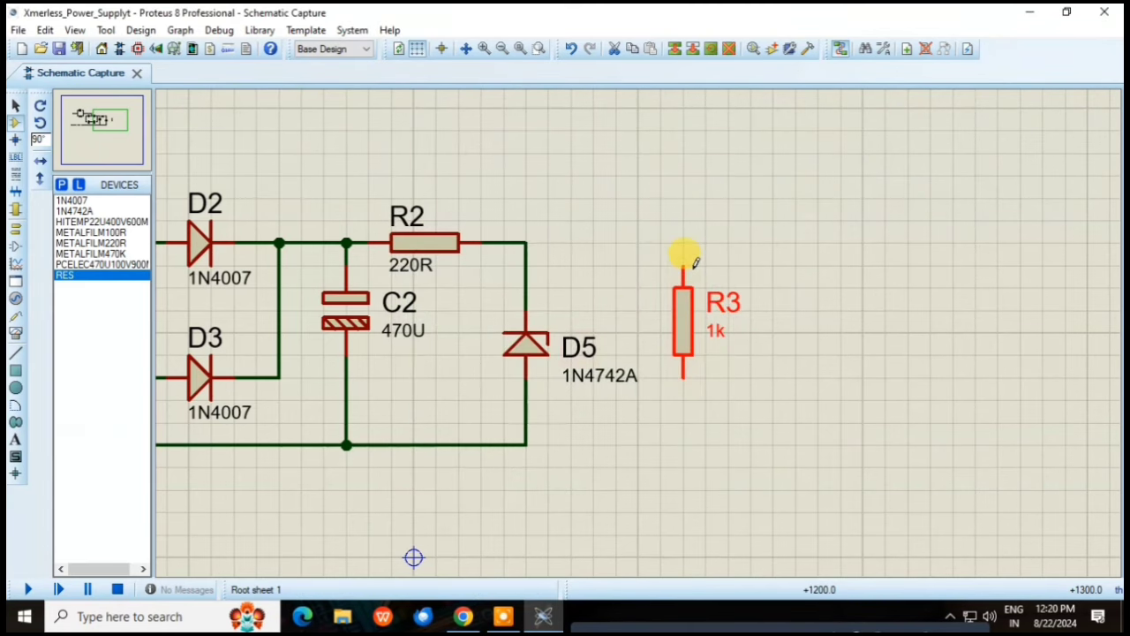
Step: Wire the corner joining R2 and zener D5 to the upper pin of resistor R3
{"action": "left_click", "coordinate": [526, 243]}
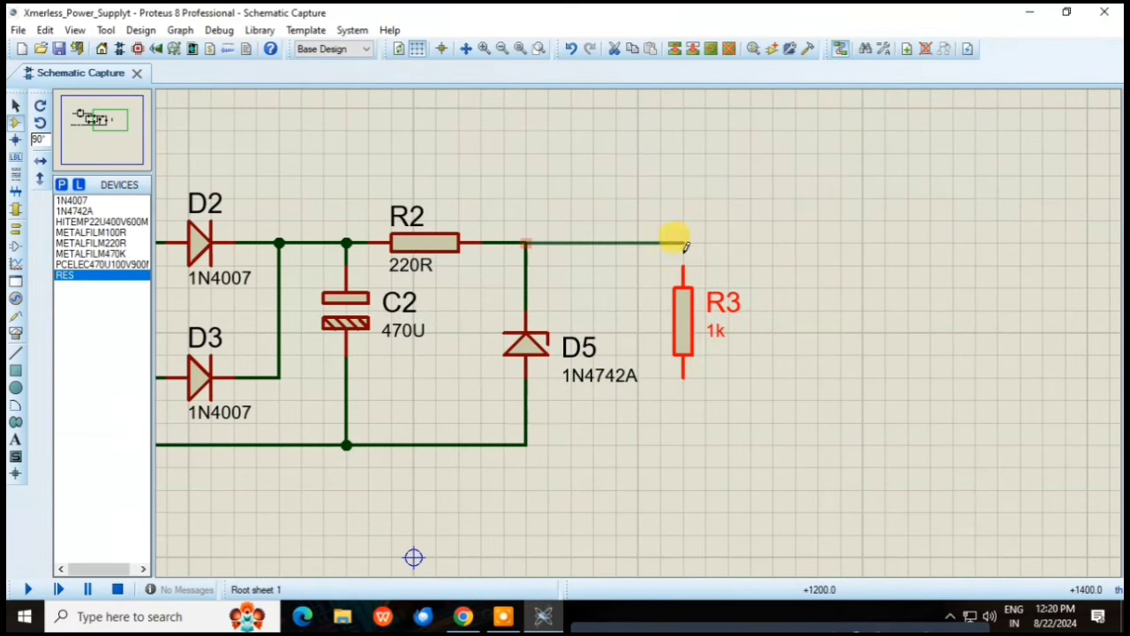
{"action": "left_click", "coordinate": [682, 262]}
{"action": "left_click", "coordinate": [839, 260]}
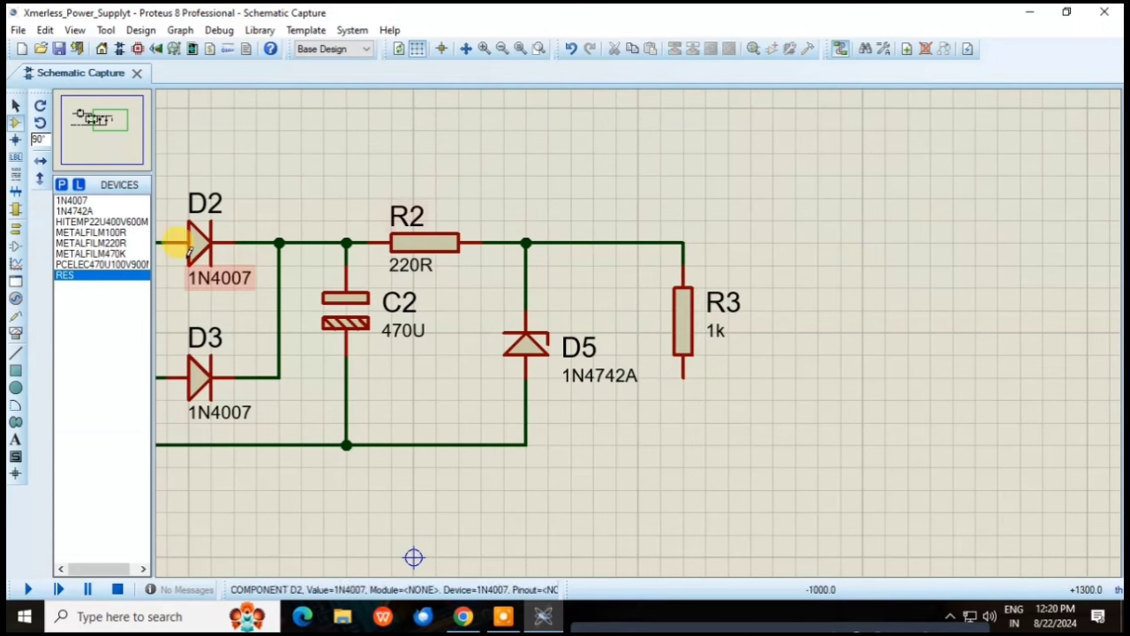
Step: Search the device library for LED and add the LED-BARGRAPH-GRN green bargraph display to the device list
{"action": "left_click", "coordinate": [62, 185]}
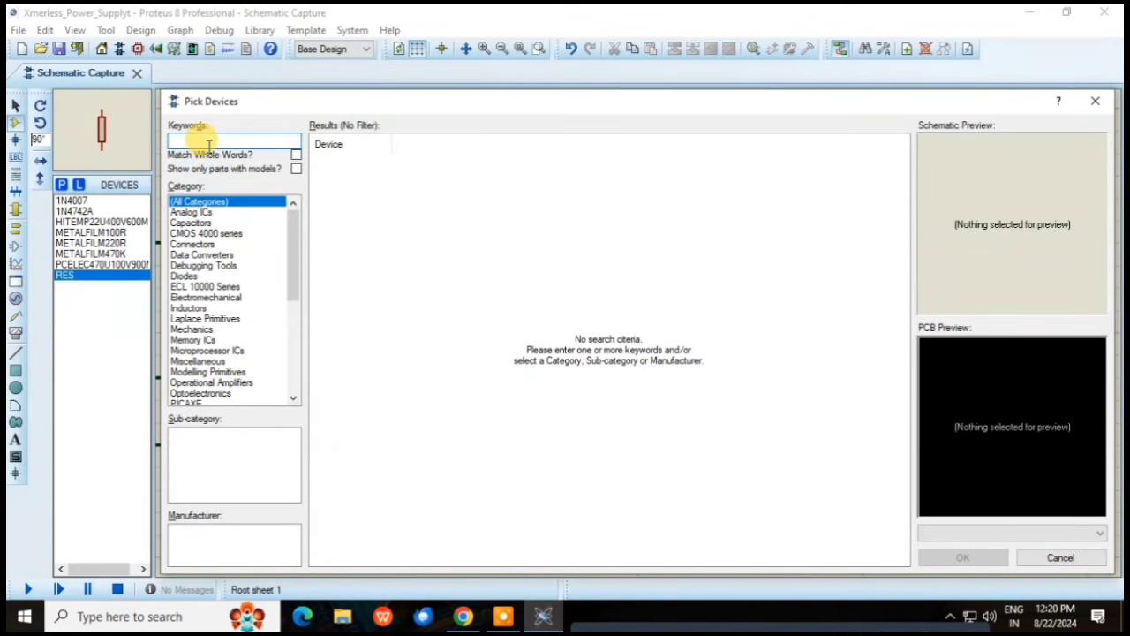
{"action": "type", "text": "LED"}
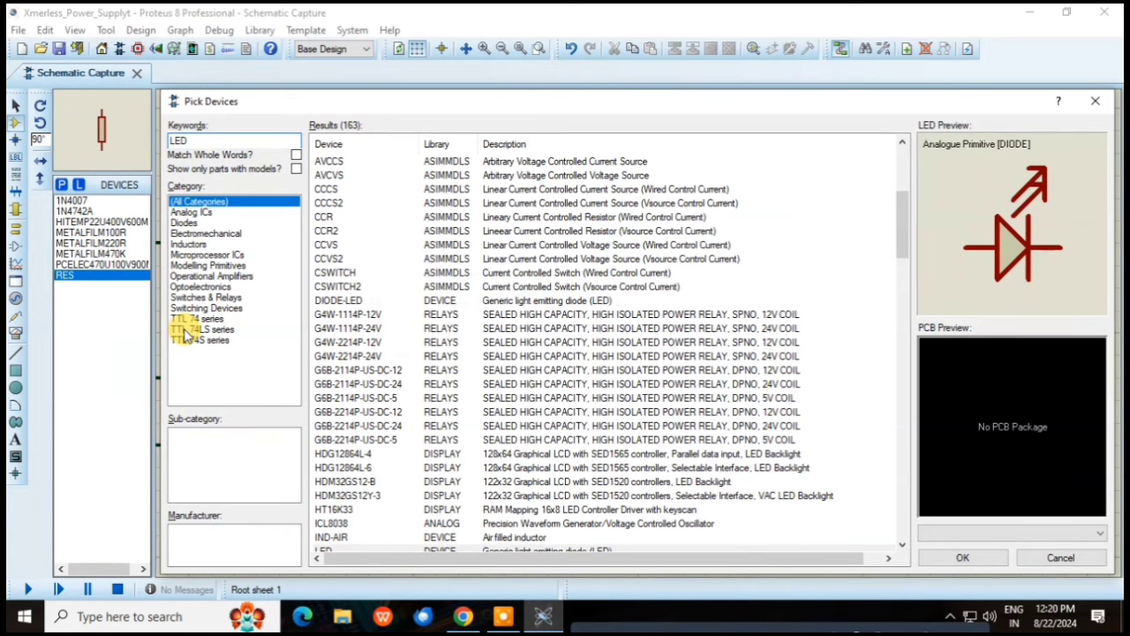
{"action": "left_click", "coordinate": [492, 301]}
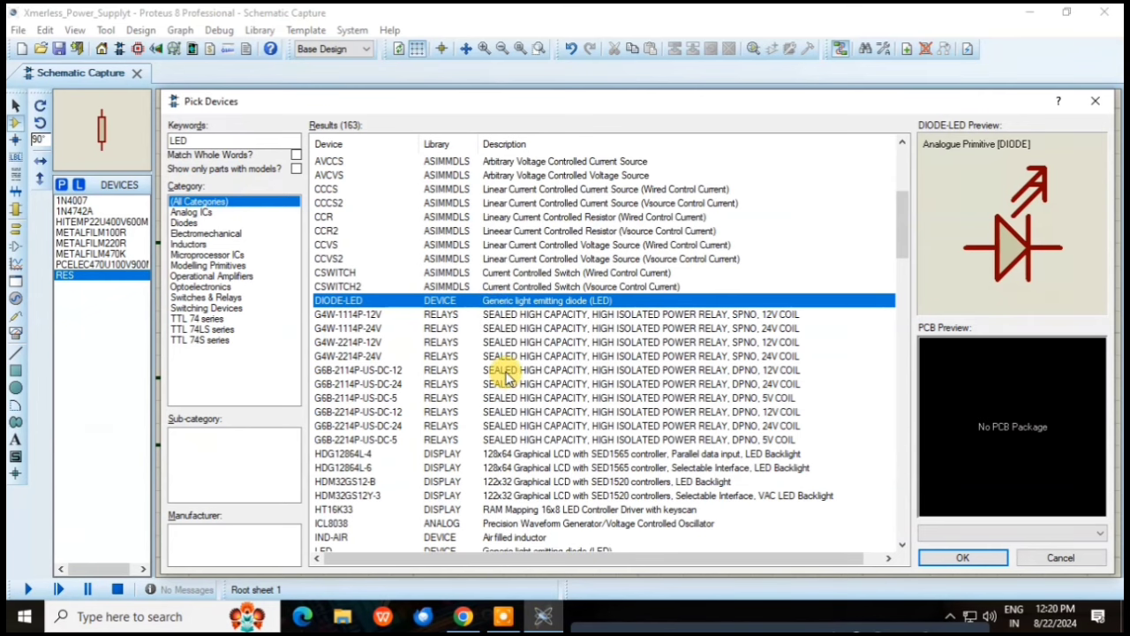
{"action": "scroll", "coordinate": [536, 530], "scroll_direction": "down", "scroll_amount": 2}
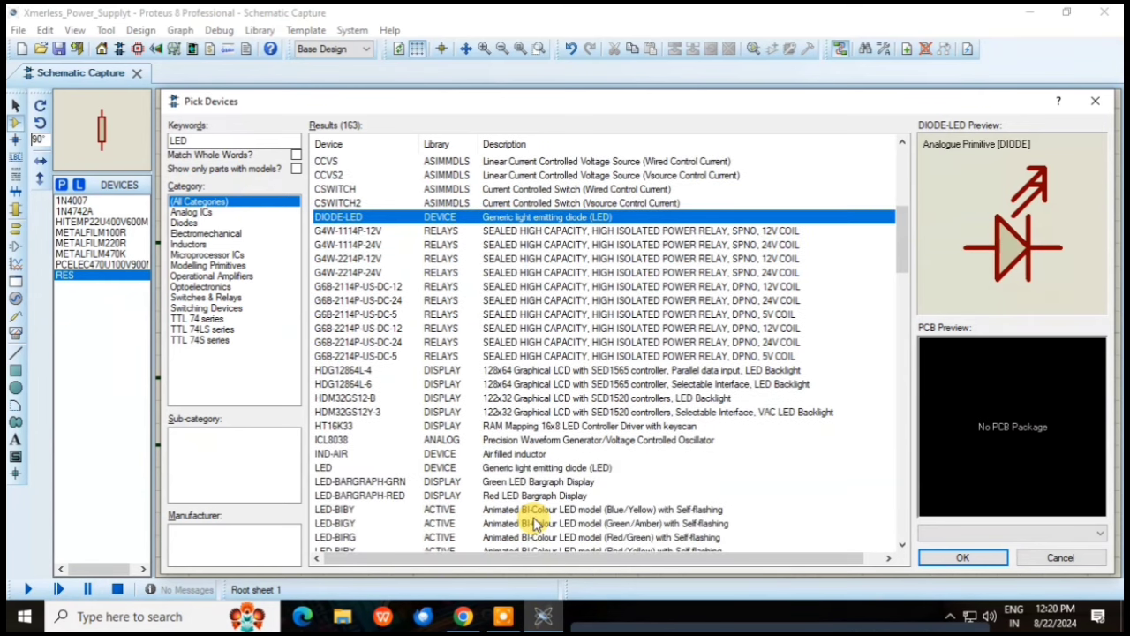
{"action": "double_click", "coordinate": [531, 483]}
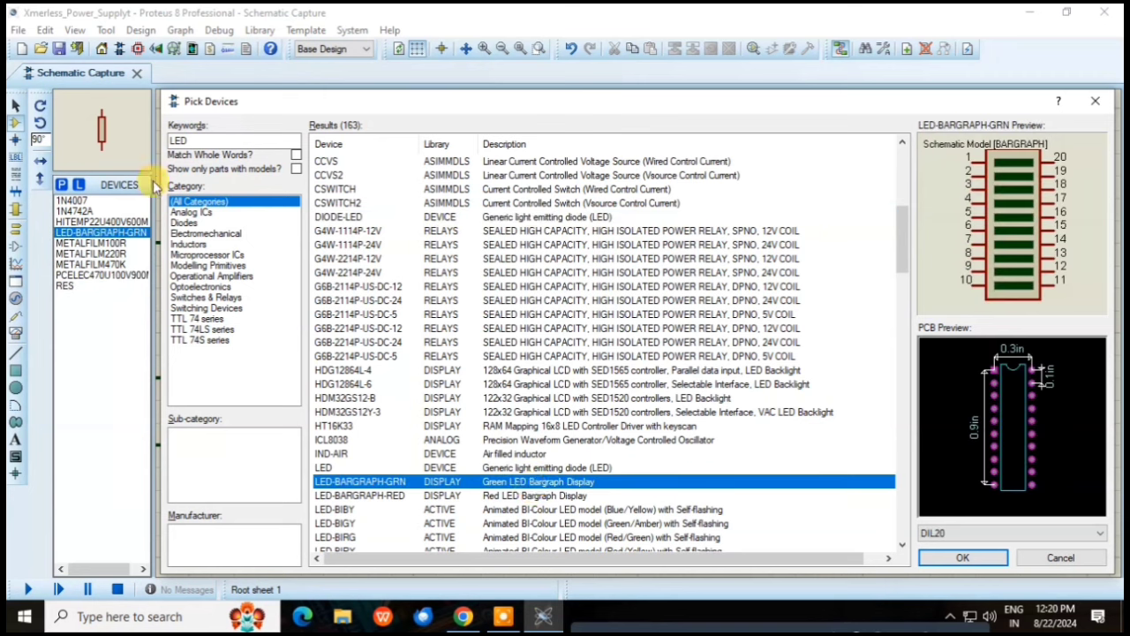
Step: Search the device library for blue LED and add LED-BLUE to the device list
{"action": "left_click", "coordinate": [181, 142]}
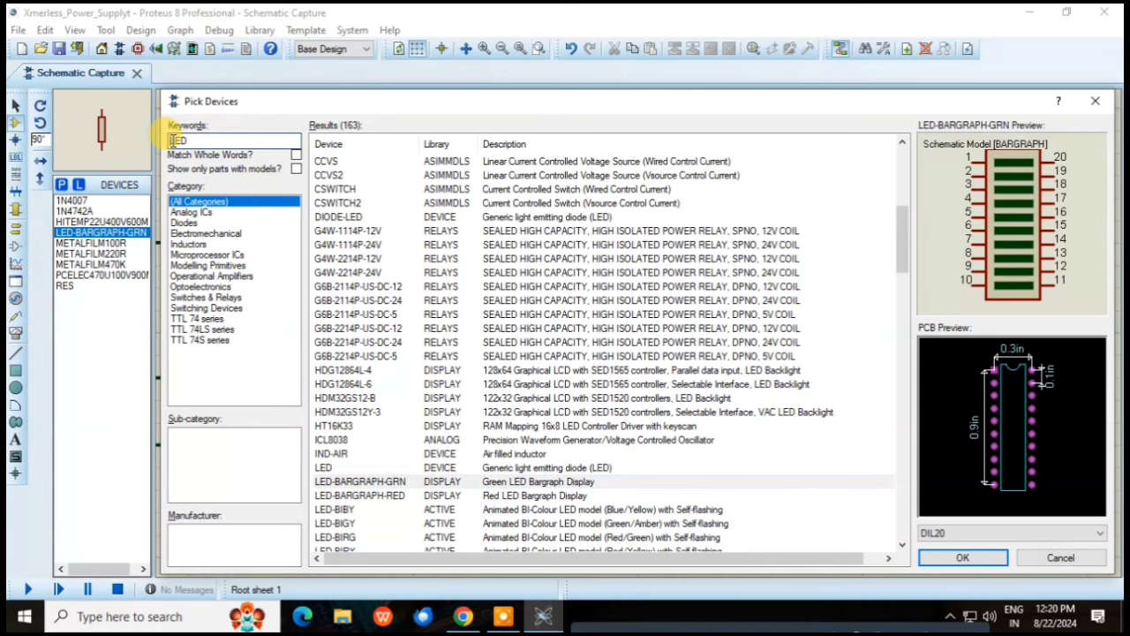
{"action": "type", "text": "g"}
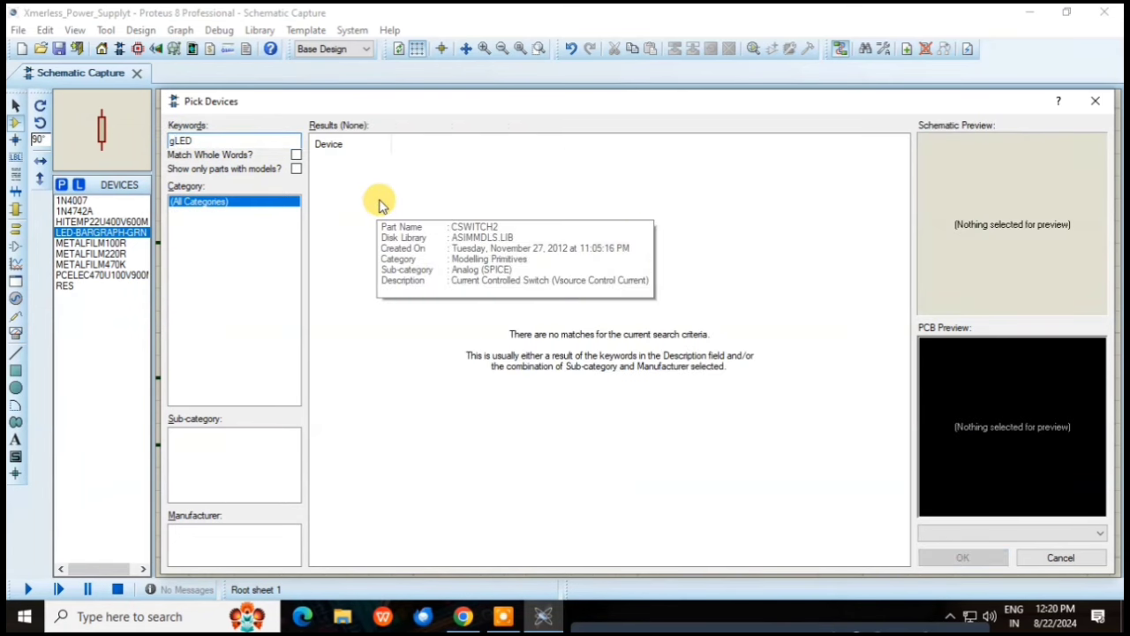
{"action": "type", "text": "bl"}
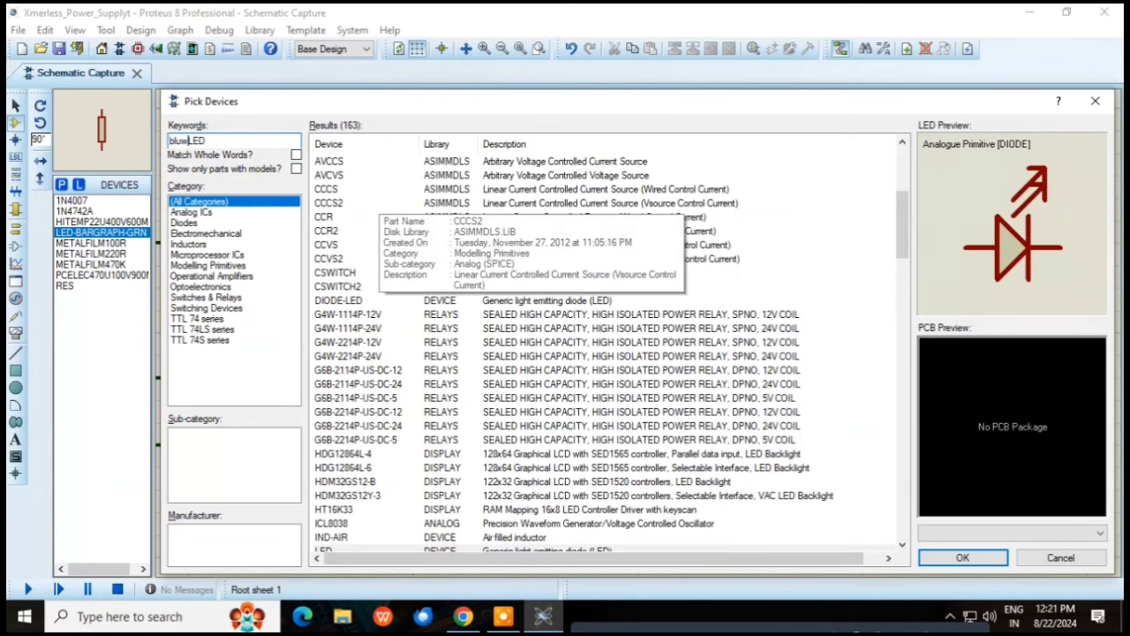
{"action": "type", "text": "ue"}
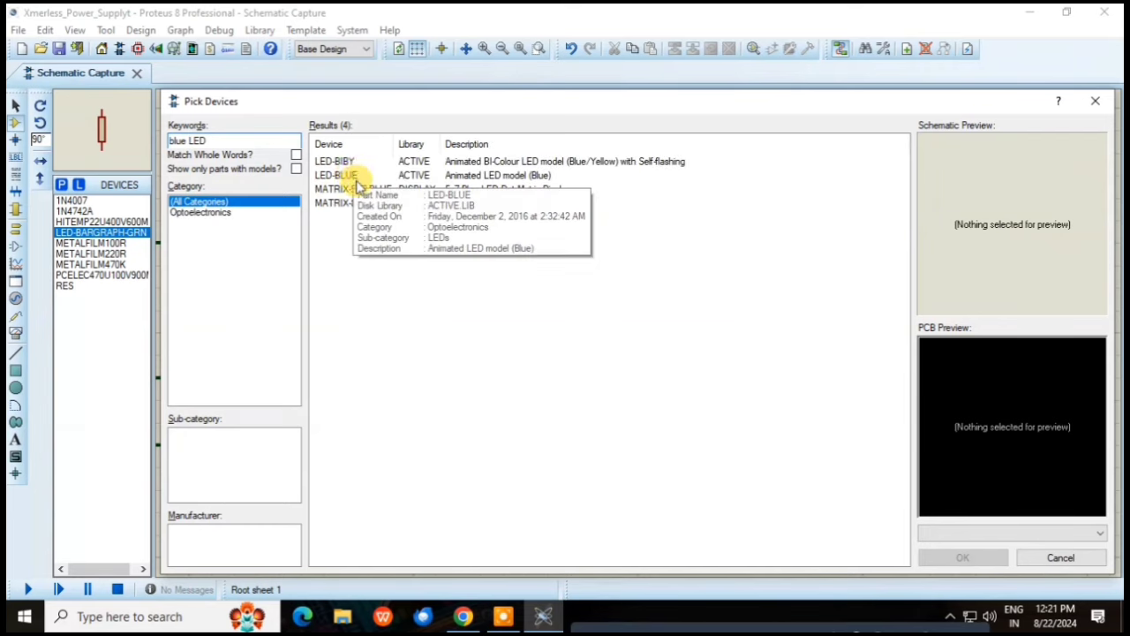
{"action": "left_click", "coordinate": [357, 175]}
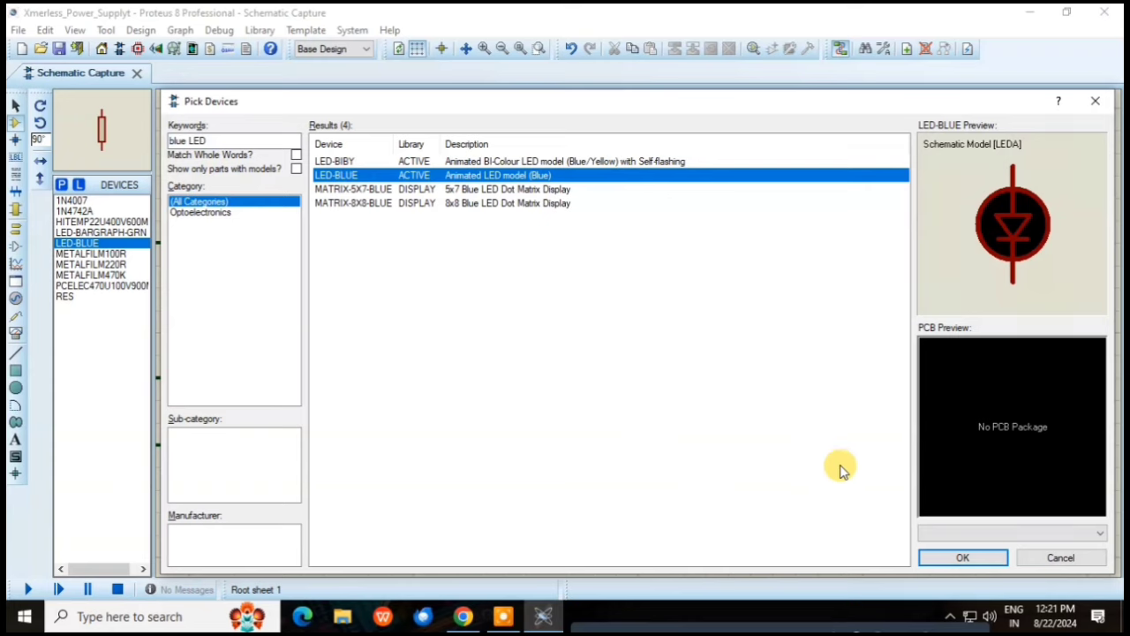
{"action": "left_click", "coordinate": [989, 558]}
Step: Delete the LED-BARGRAPH-GRN bargraph display from the device list
{"action": "right_click", "coordinate": [81, 232]}
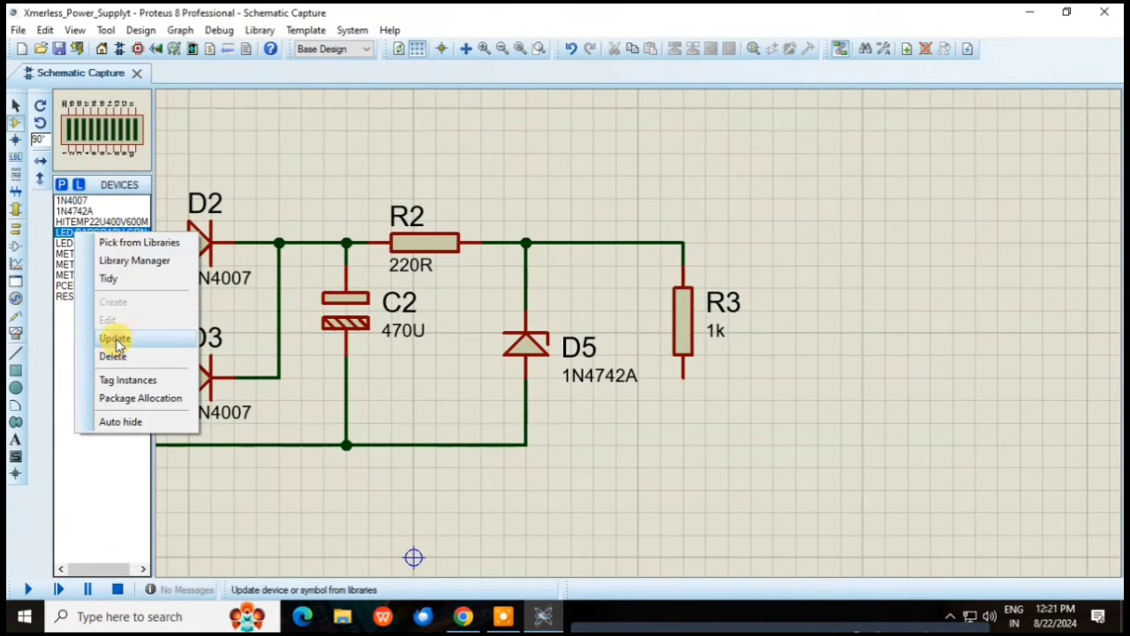
{"action": "left_click", "coordinate": [115, 356]}
{"action": "left_click", "coordinate": [527, 325]}
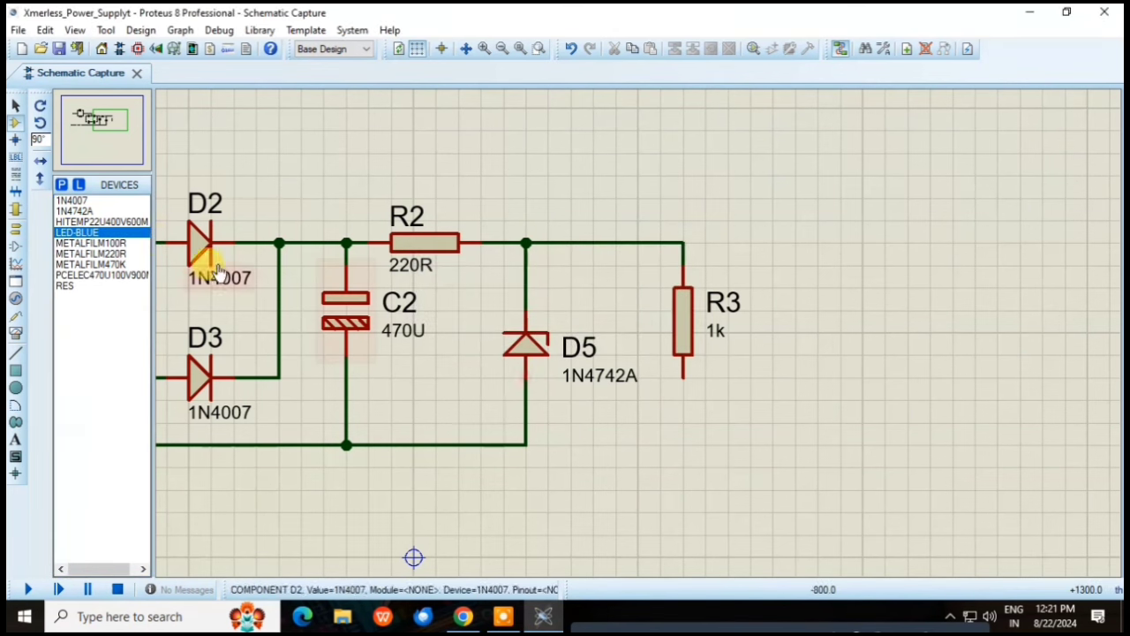
Step: Place LED-BLUE rotated clockwise on the lower pin of resistor R3 and move it down so a wire joins them
{"action": "left_click", "coordinate": [731, 428]}
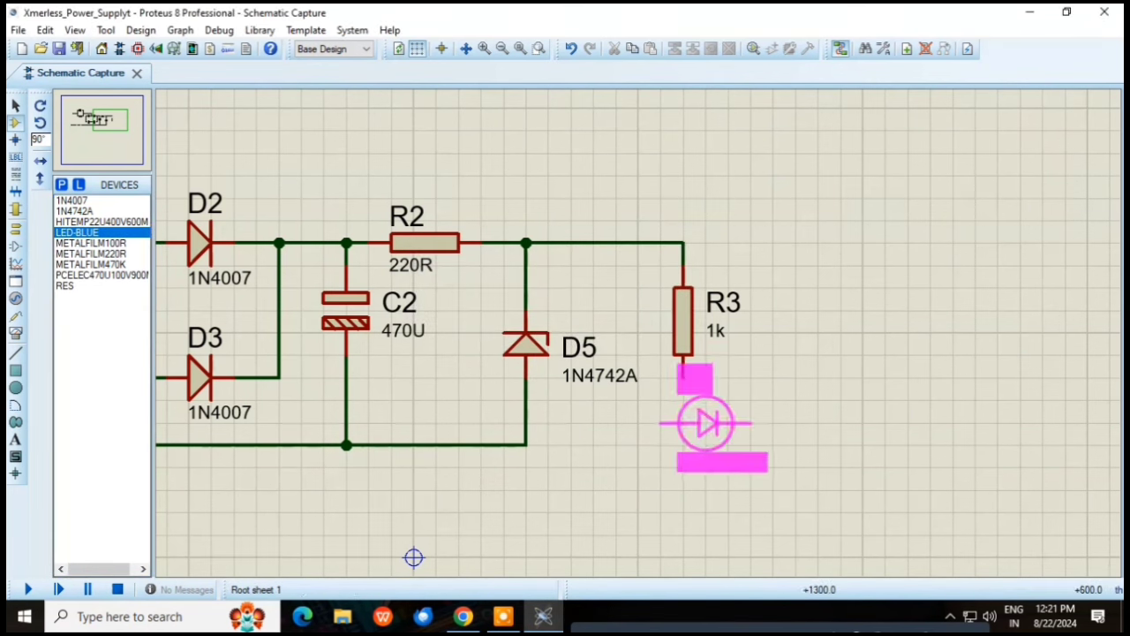
{"action": "key", "text": "KP_Subtract"}
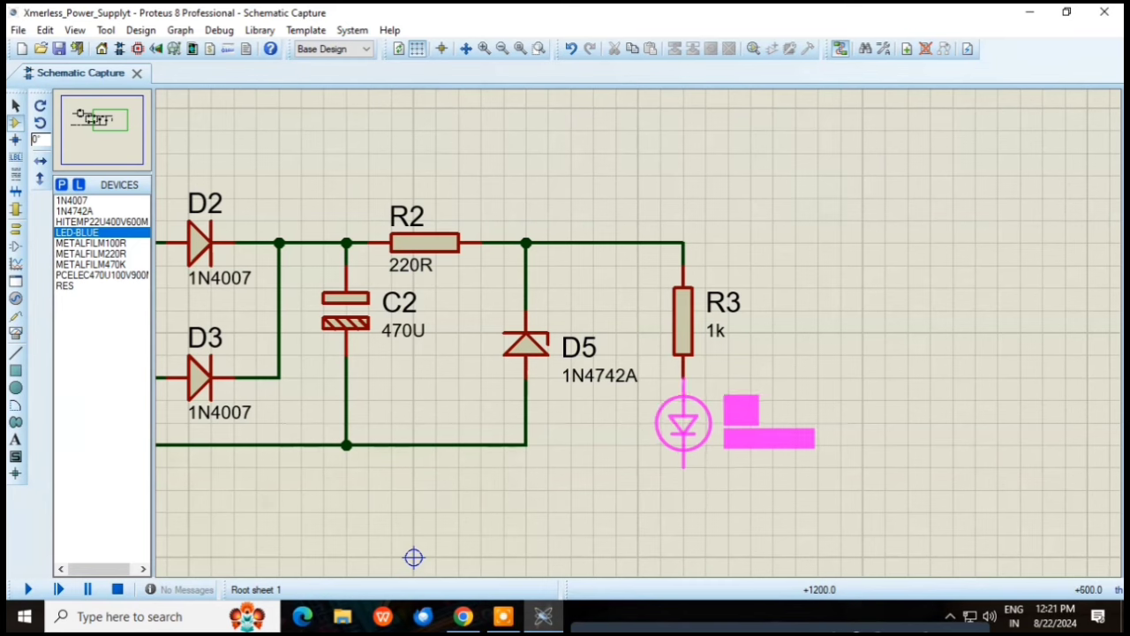
{"action": "left_click", "coordinate": [682, 424]}
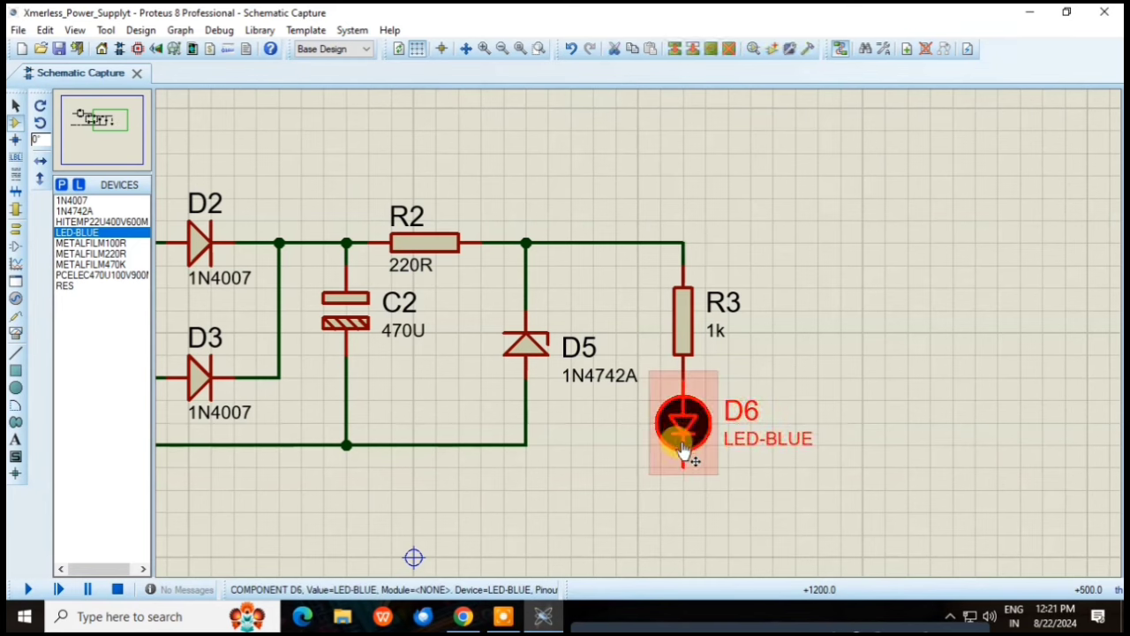
{"action": "left_click_drag", "start_coordinate": [682, 450], "coordinate": [684, 472]}
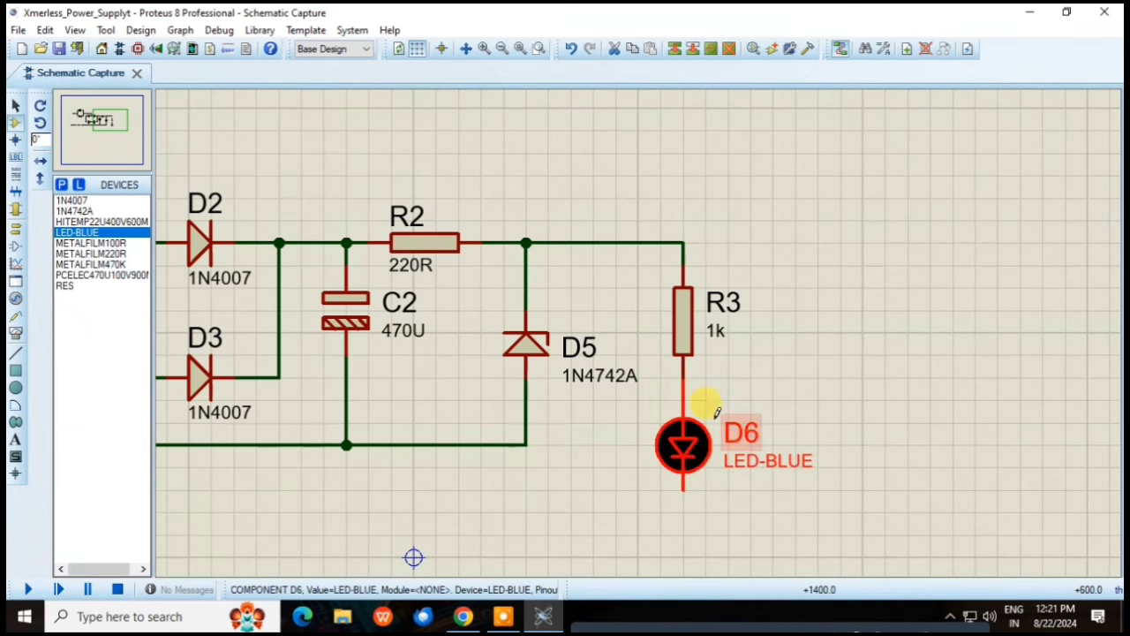
{"action": "left_click_drag", "start_coordinate": [717, 413], "coordinate": [719, 460]}
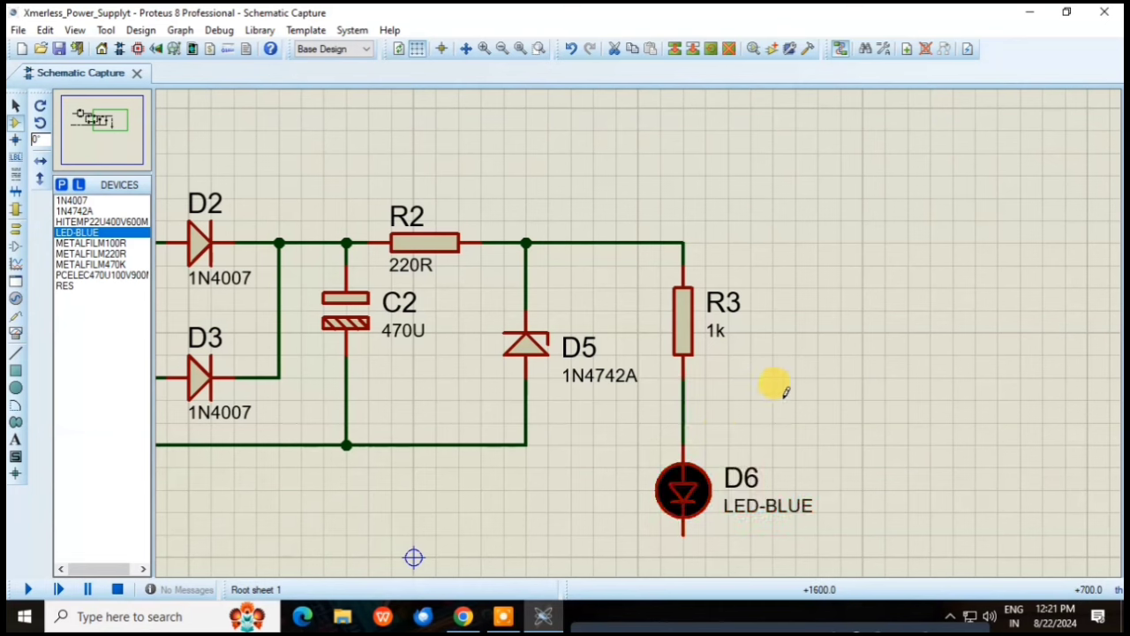
Step: Change the blue LED's part reference to LED
{"action": "double_click", "coordinate": [739, 477]}
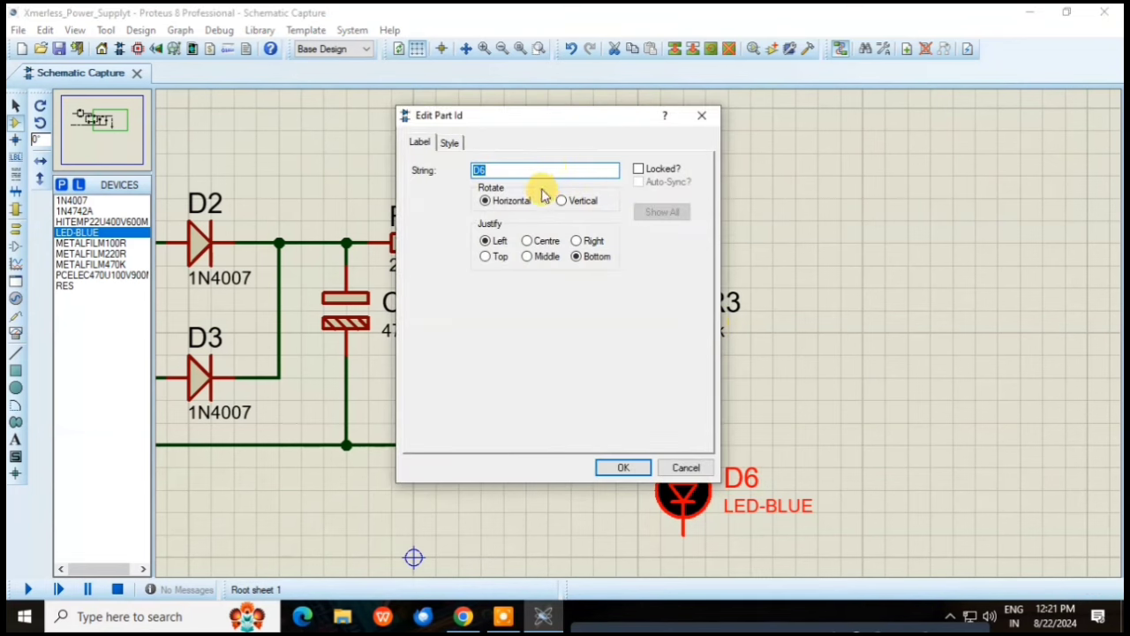
{"action": "type", "text": "LE"}
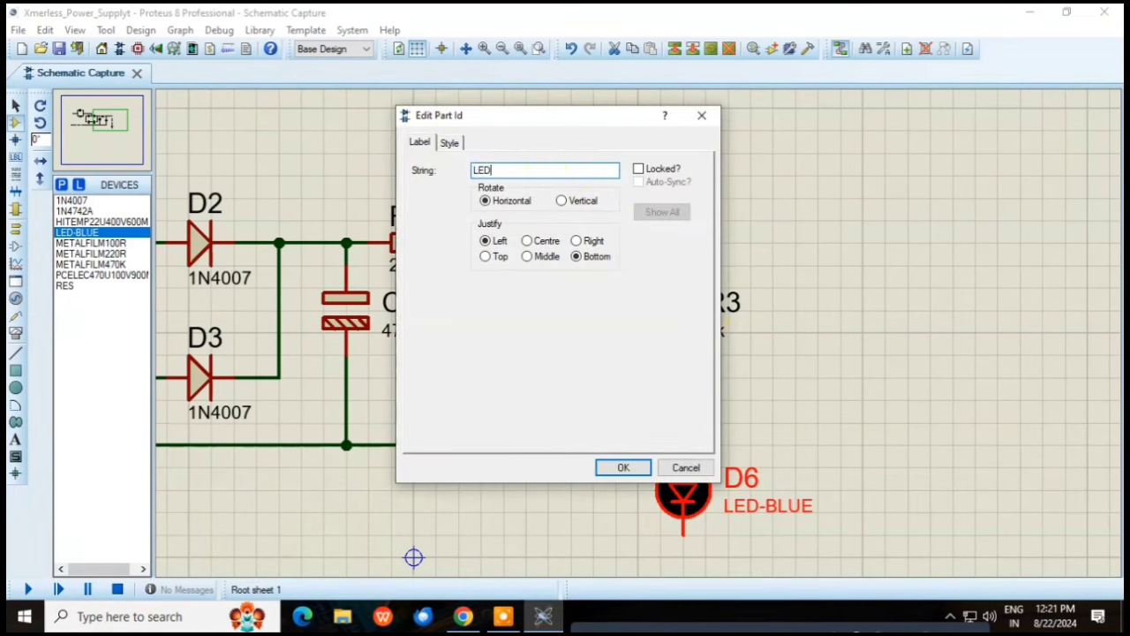
{"action": "key", "text": "Return"}
Step: Move the blue LED up one grid square and wire its lower pin to the bottom rail corner below zener D5
{"action": "left_click_drag", "start_coordinate": [685, 488], "coordinate": [685, 465]}
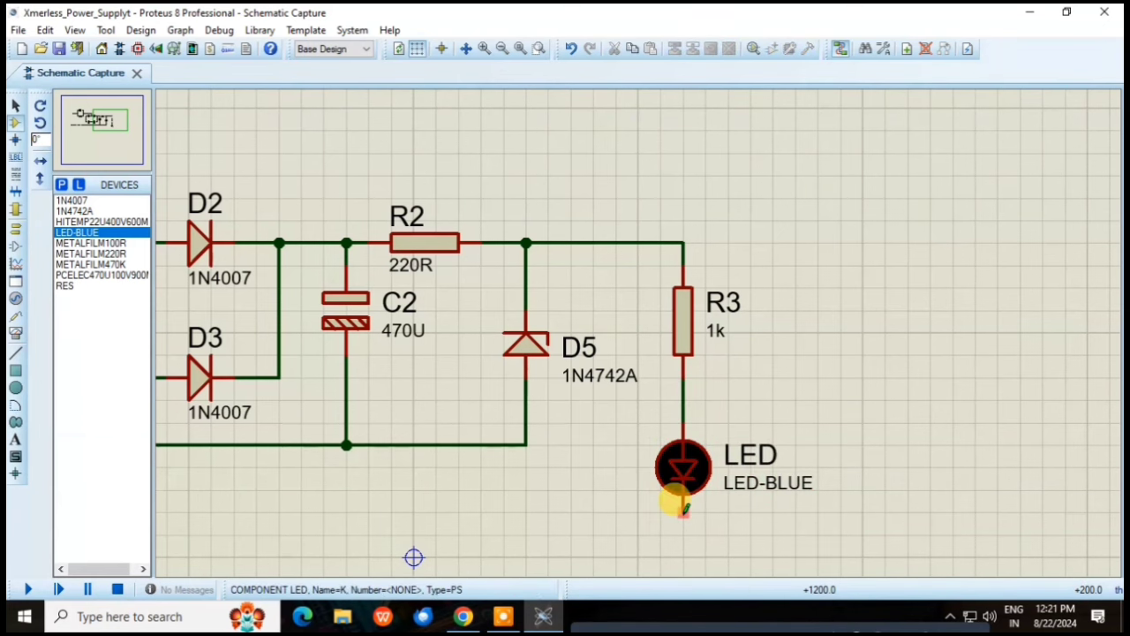
{"action": "left_click", "coordinate": [682, 511]}
{"action": "left_click", "coordinate": [526, 444]}
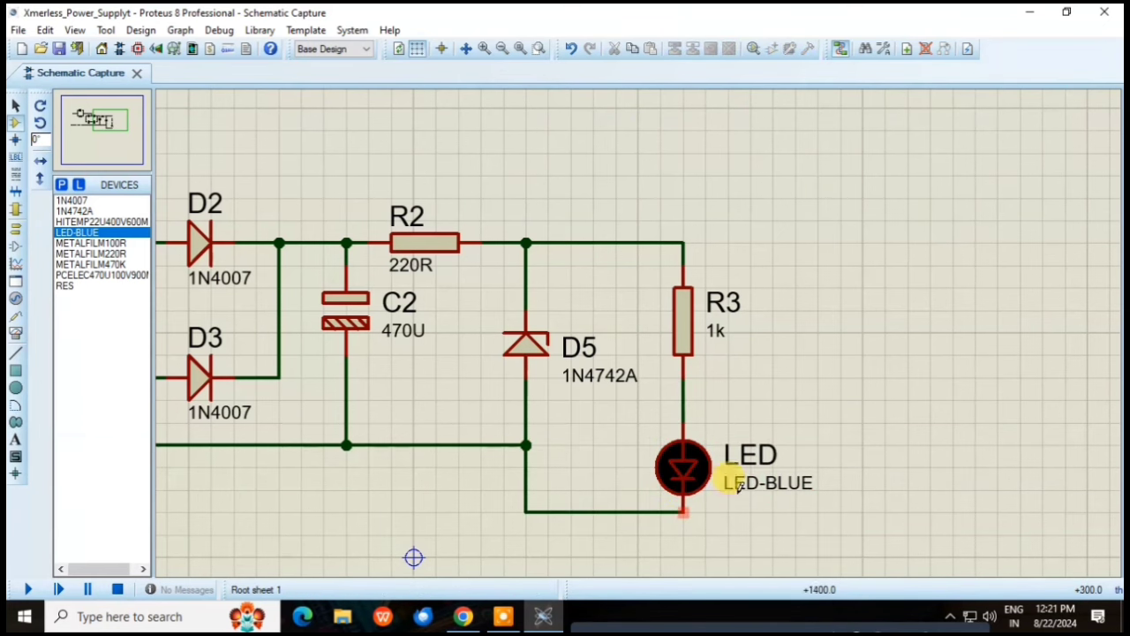
{"action": "scroll", "coordinate": [625, 400], "scroll_direction": "down", "scroll_amount": 2}
{"action": "scroll", "coordinate": [572, 438], "scroll_direction": "down", "scroll_amount": 1}
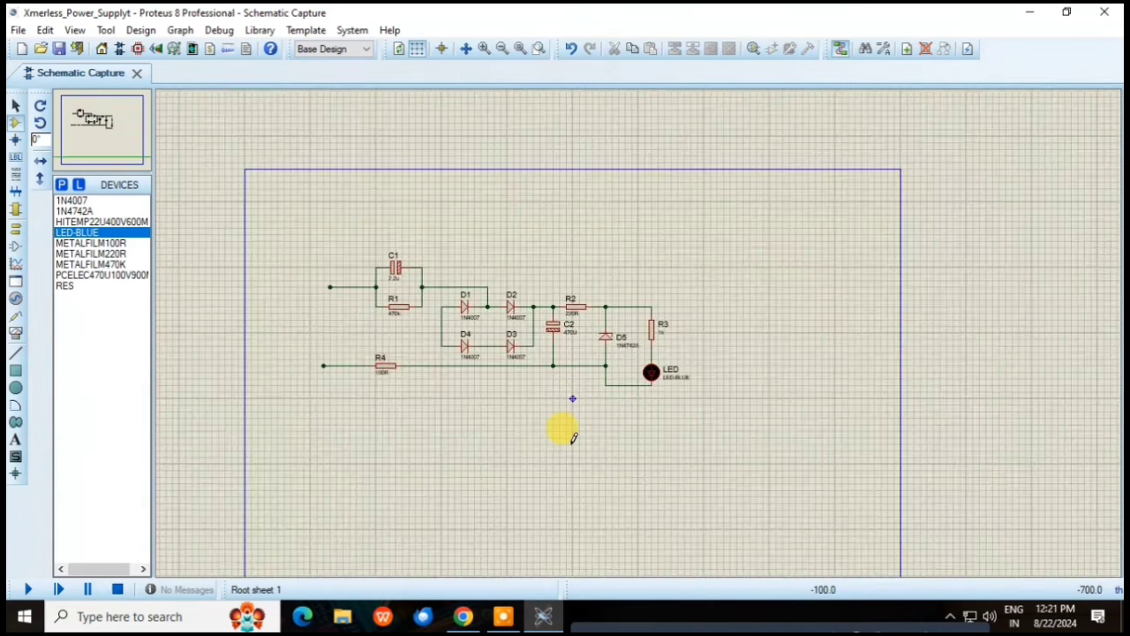
{"action": "right_click", "coordinate": [442, 473]}
{"action": "left_click", "coordinate": [450, 468]}
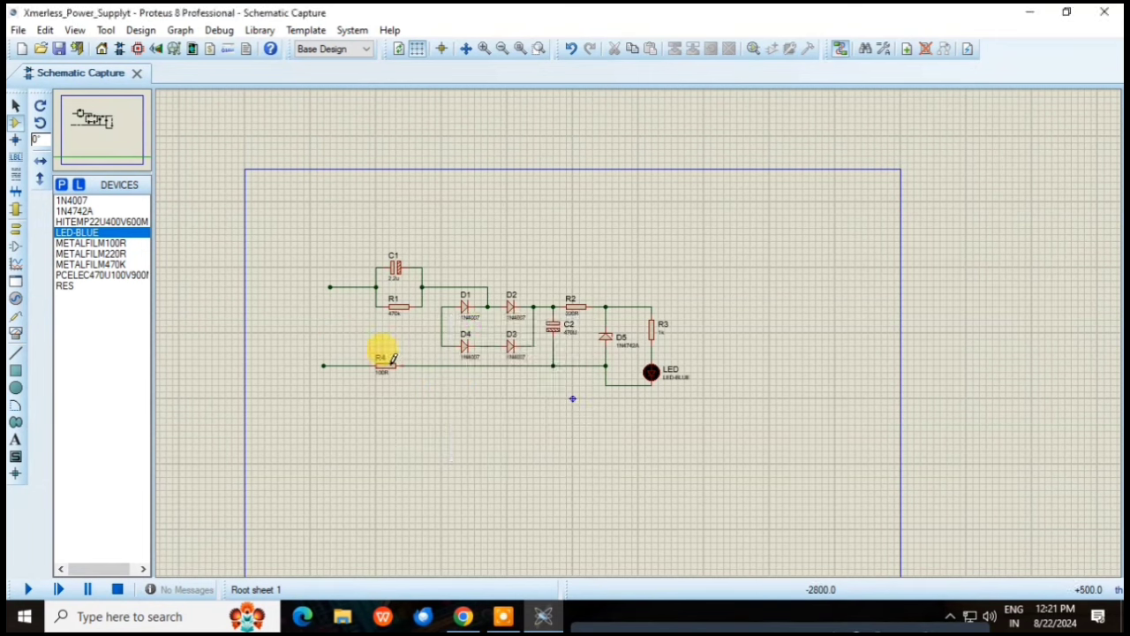
{"action": "left_click", "coordinate": [821, 625]}
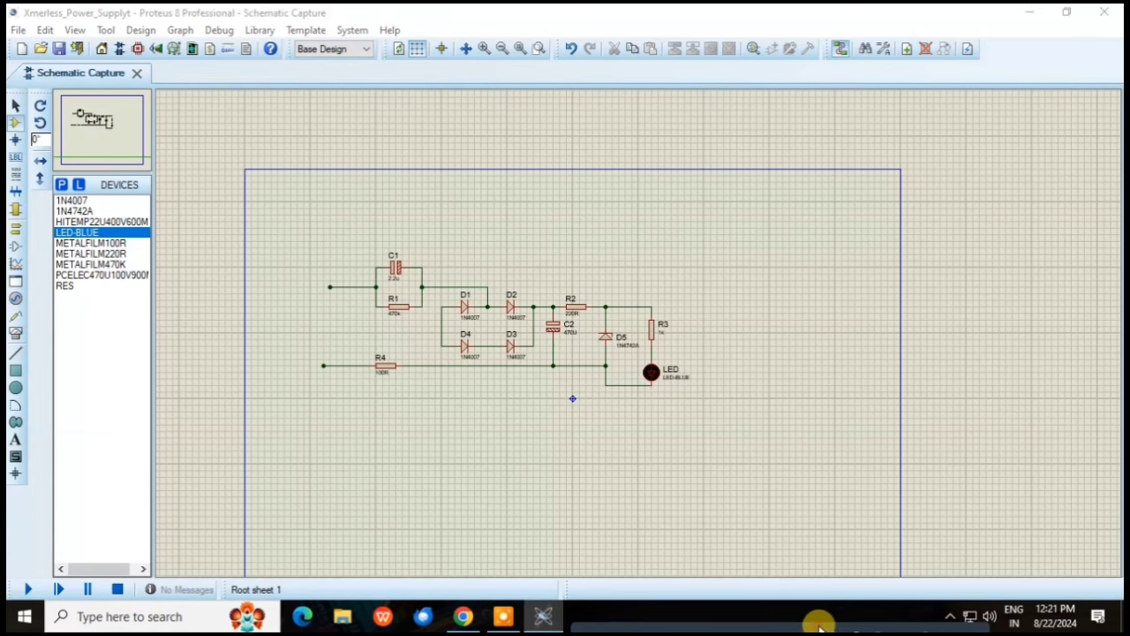
{"action": "left_click", "coordinate": [655, 623]}
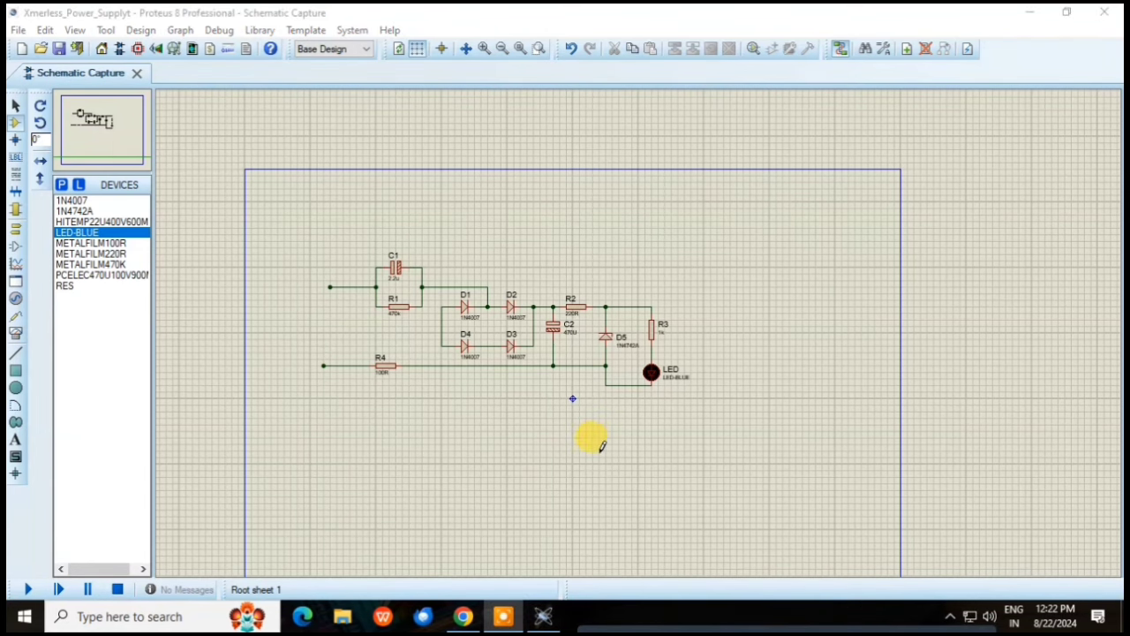
{"action": "scroll", "coordinate": [441, 358], "scroll_direction": "up", "scroll_amount": 1}
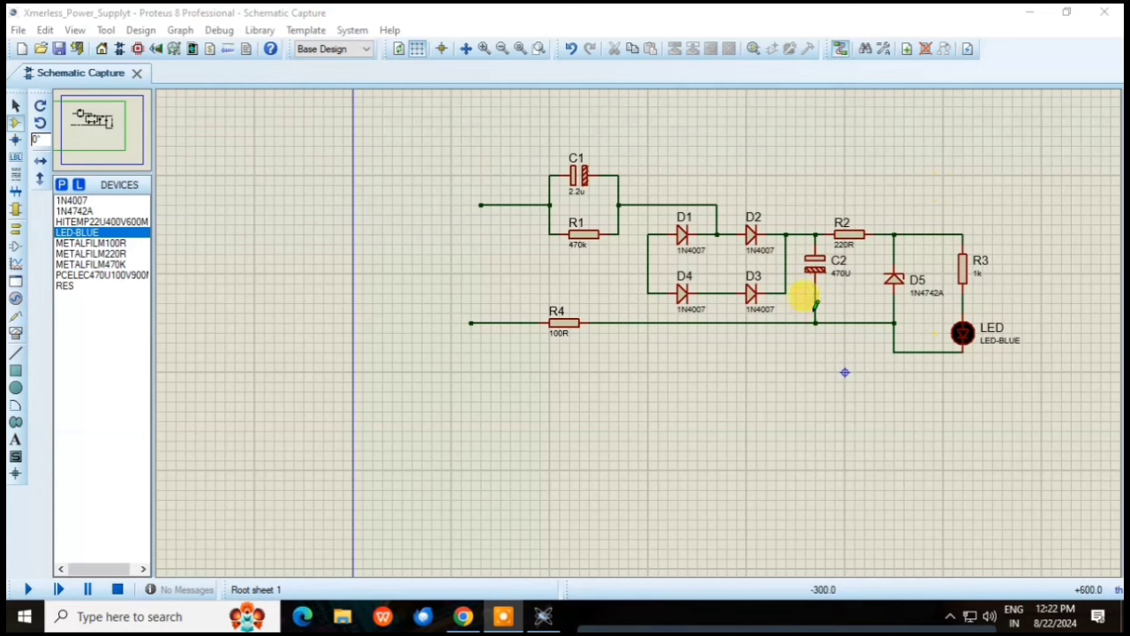
{"action": "right_click", "coordinate": [784, 369]}
{"action": "left_click", "coordinate": [751, 346]}
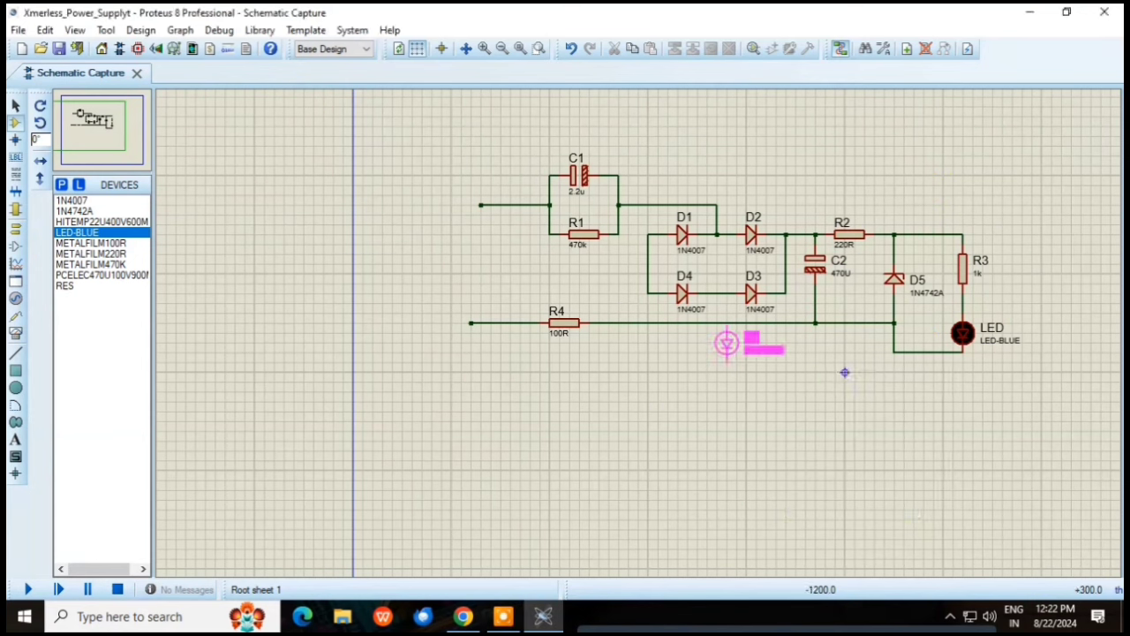
{"action": "right_click", "coordinate": [727, 341]}
Step: Try to lower the bottom rail, resistor R4 and its input lead to the level of the LED's lower pin
{"action": "left_click_drag", "start_coordinate": [727, 324], "coordinate": [728, 352]}
{"action": "left_click_drag", "start_coordinate": [845, 323], "coordinate": [845, 353]}
{"action": "left_click_drag", "start_coordinate": [564, 323], "coordinate": [564, 353]}
{"action": "mouse_move", "coordinate": [507, 323]}
{"action": "left_mouse_down"}
{"action": "mouse_move", "coordinate": [507, 352]}
{"action": "mouse_move", "coordinate": [471, 352]}
{"action": "left_mouse_up"}
Step: Try to move the junction dots below C2 and D5 down onto the lowered bottom rail
{"action": "right_click", "coordinate": [826, 319]}
{"action": "double_click", "coordinate": [815, 324]}
{"action": "scroll", "coordinate": [820, 330], "scroll_direction": "up", "scroll_amount": 5}
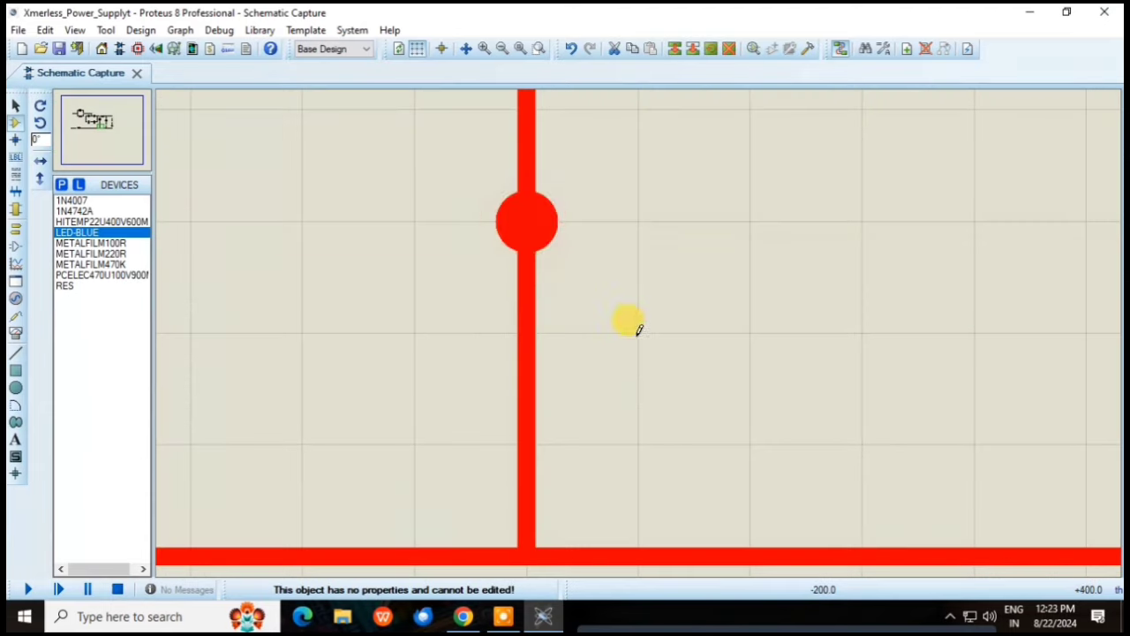
{"action": "double_click", "coordinate": [528, 223]}
{"action": "left_click", "coordinate": [538, 216]}
{"action": "right_click", "coordinate": [537, 215]}
{"action": "left_click_drag", "start_coordinate": [530, 223], "coordinate": [528, 444]}
{"action": "scroll", "coordinate": [565, 415], "scroll_direction": "down", "scroll_amount": 1}
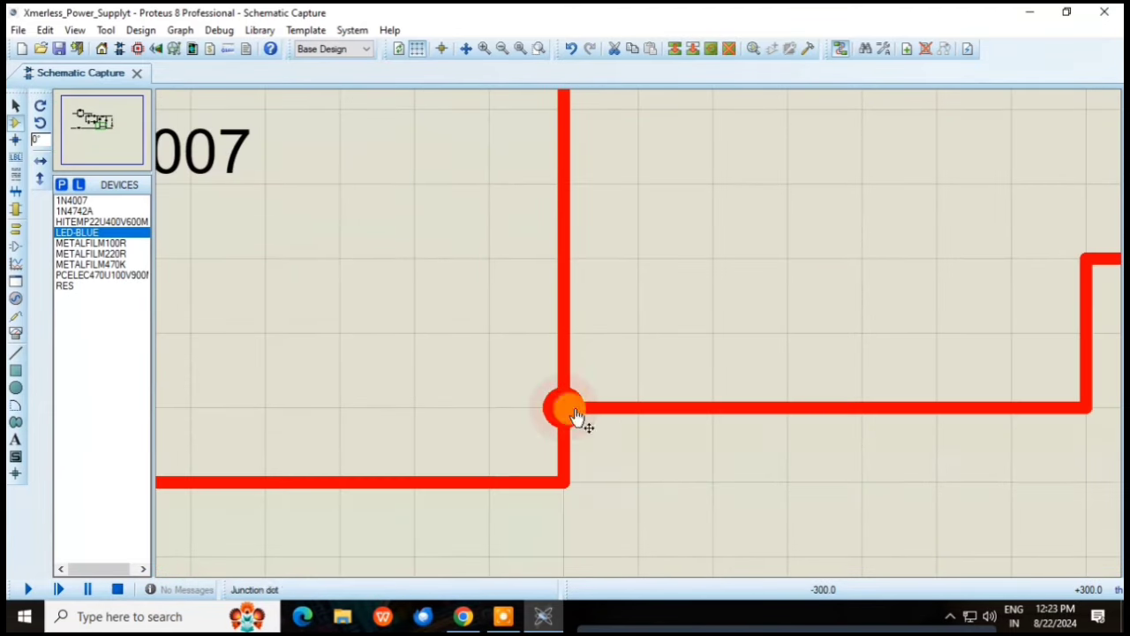
{"action": "left_click_drag", "start_coordinate": [565, 408], "coordinate": [564, 481]}
{"action": "scroll", "coordinate": [574, 477], "scroll_direction": "down", "scroll_amount": 2}
{"action": "scroll", "coordinate": [880, 304], "scroll_direction": "up", "scroll_amount": 2}
{"action": "scroll", "coordinate": [533, 315], "scroll_direction": "down", "scroll_amount": 1}
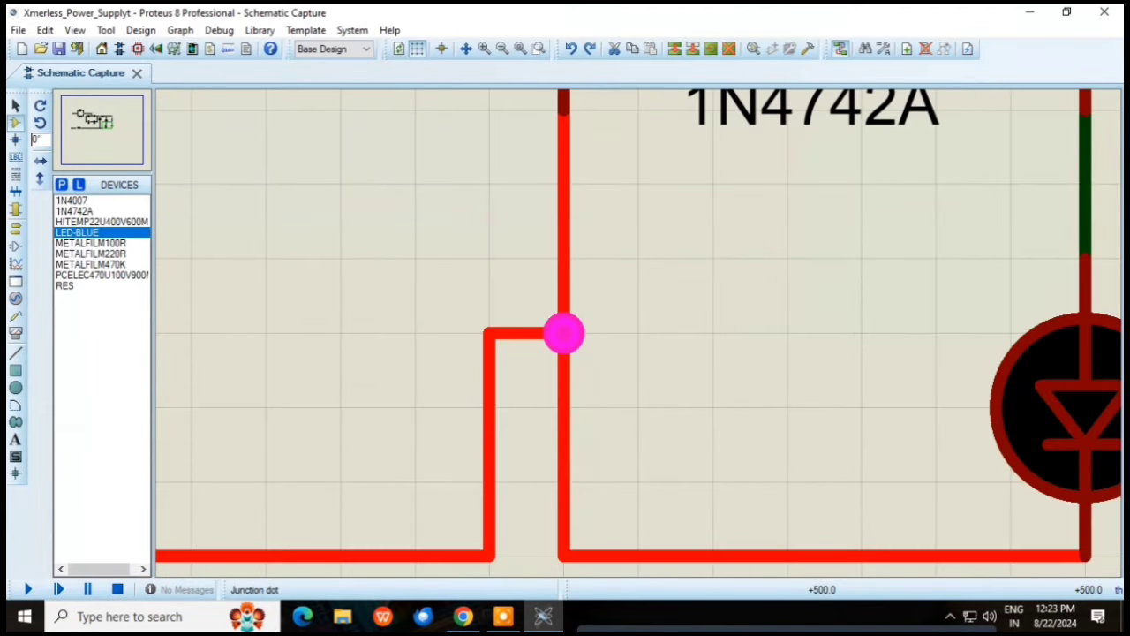
{"action": "scroll", "coordinate": [560, 330], "scroll_direction": "down", "scroll_amount": 3}
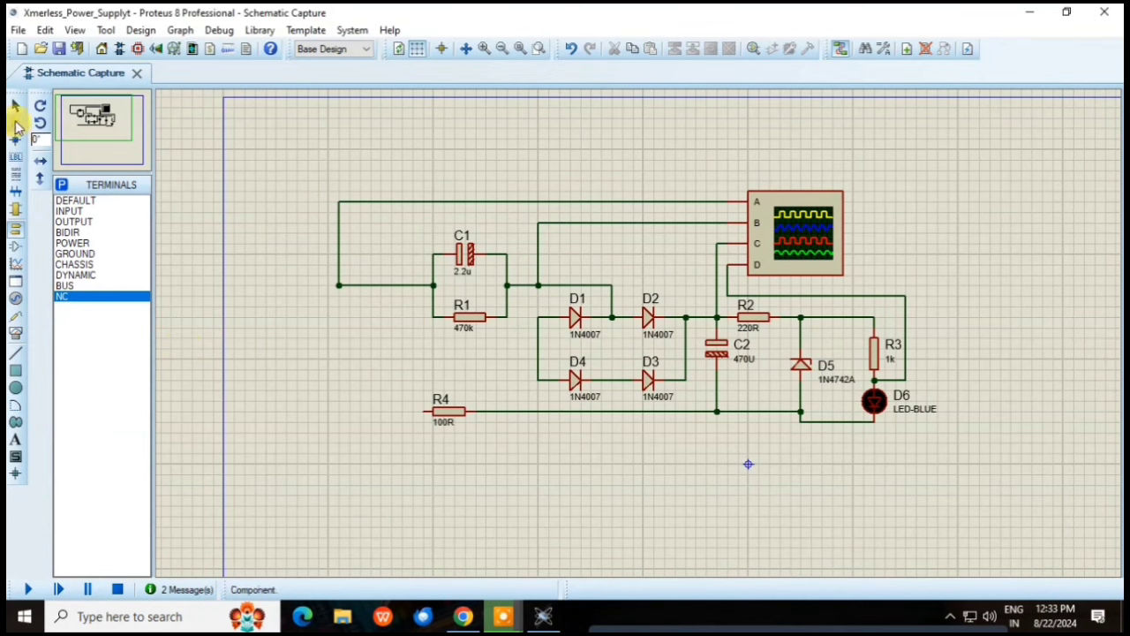
Step: Place a VSINE source at the input side of the circuit and delete it again
{"action": "left_click", "coordinate": [15, 122]}
{"action": "left_click", "coordinate": [68, 296]}
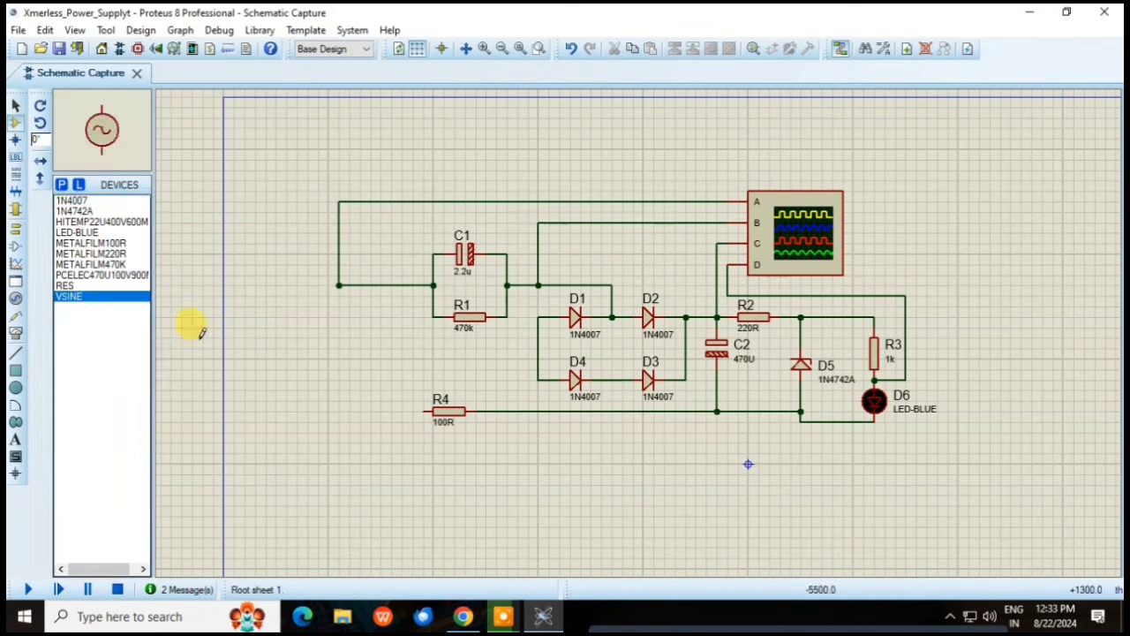
{"action": "left_click", "coordinate": [294, 389]}
{"action": "left_click", "coordinate": [296, 360]}
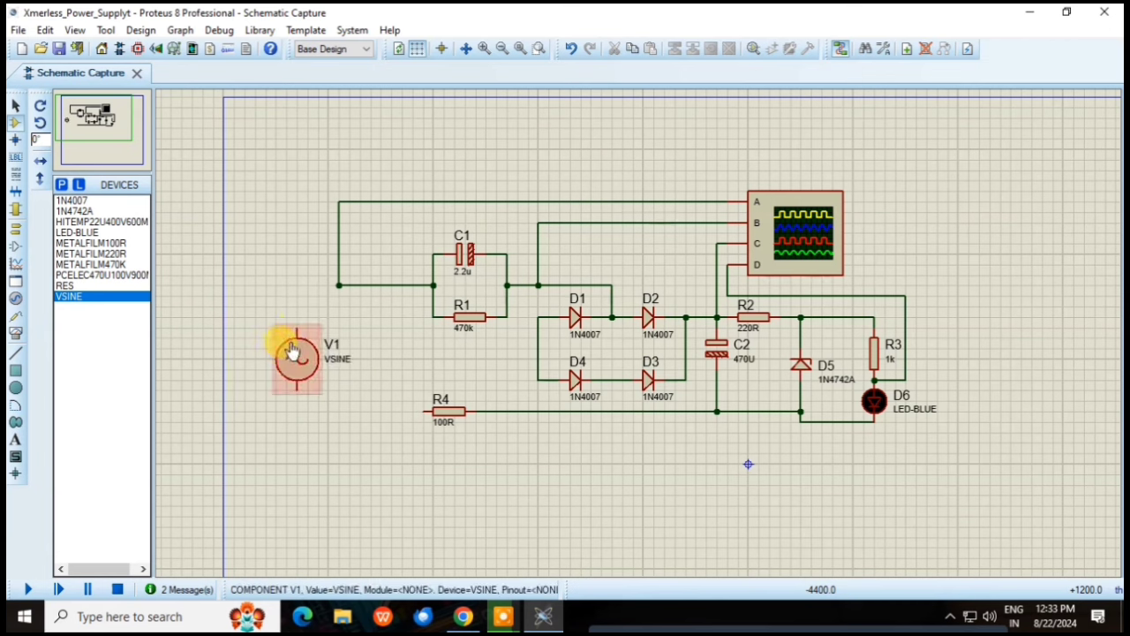
{"action": "right_click", "coordinate": [307, 377]}
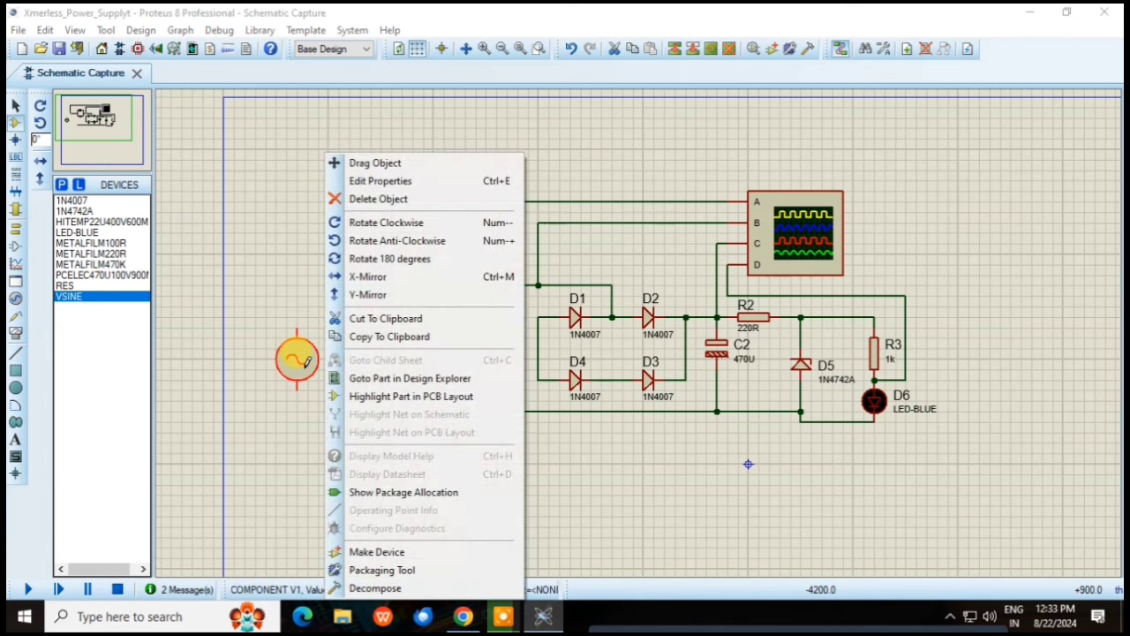
{"action": "left_click", "coordinate": [354, 200]}
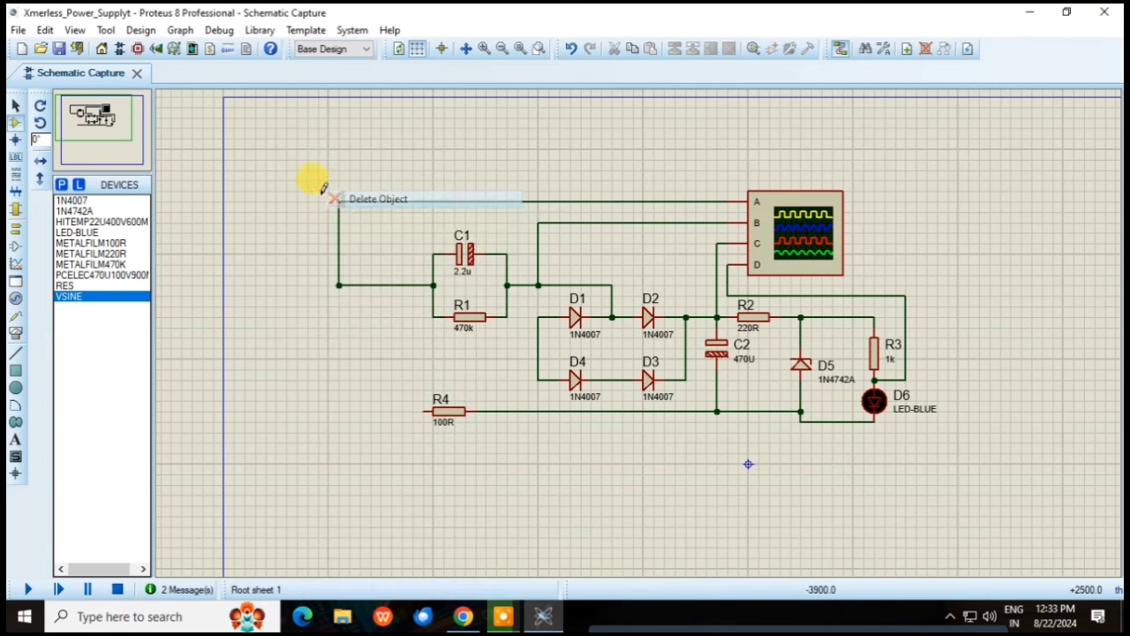
Step: Place a SINE generator on the open end of the input wire leading to C1 and R1
{"action": "left_click", "coordinate": [16, 334]}
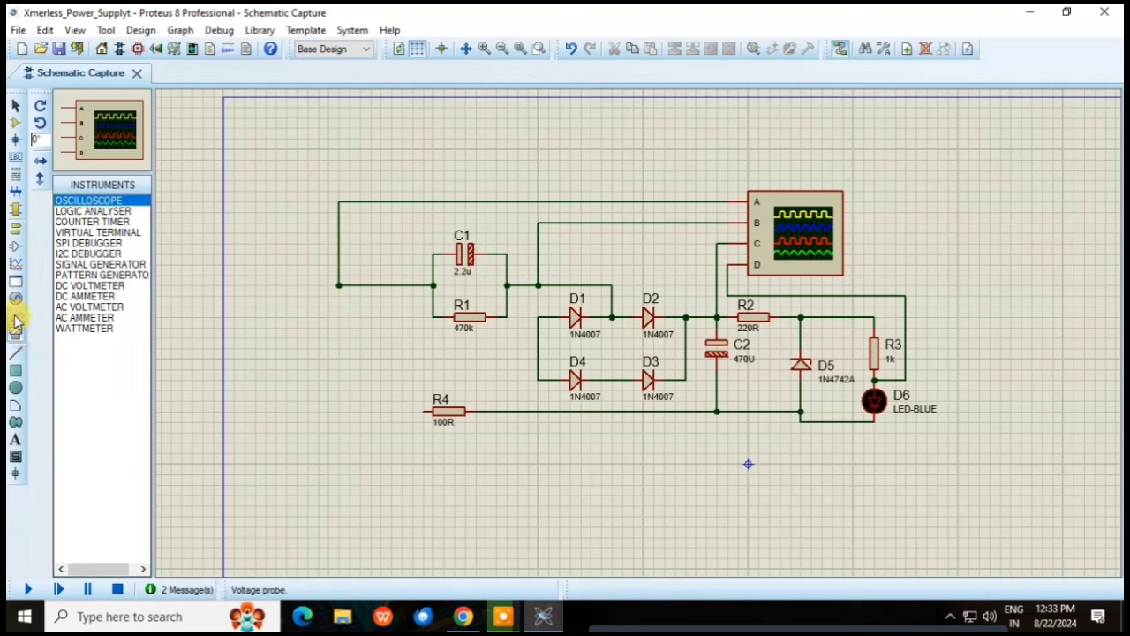
{"action": "left_click", "coordinate": [16, 298]}
{"action": "left_click", "coordinate": [86, 211]}
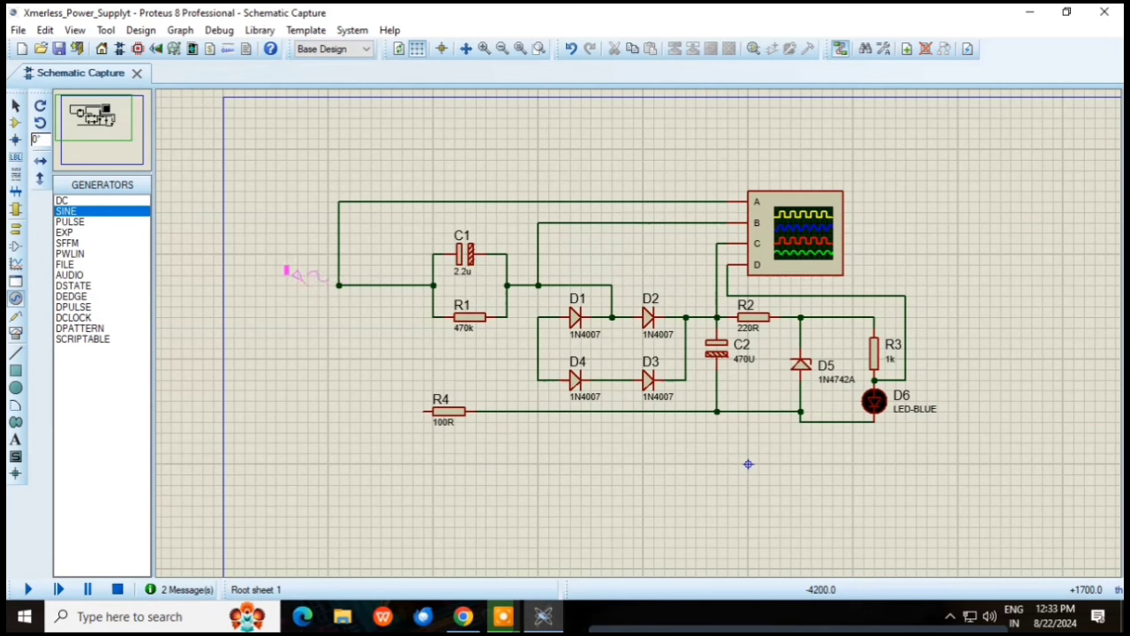
{"action": "left_click", "coordinate": [316, 271]}
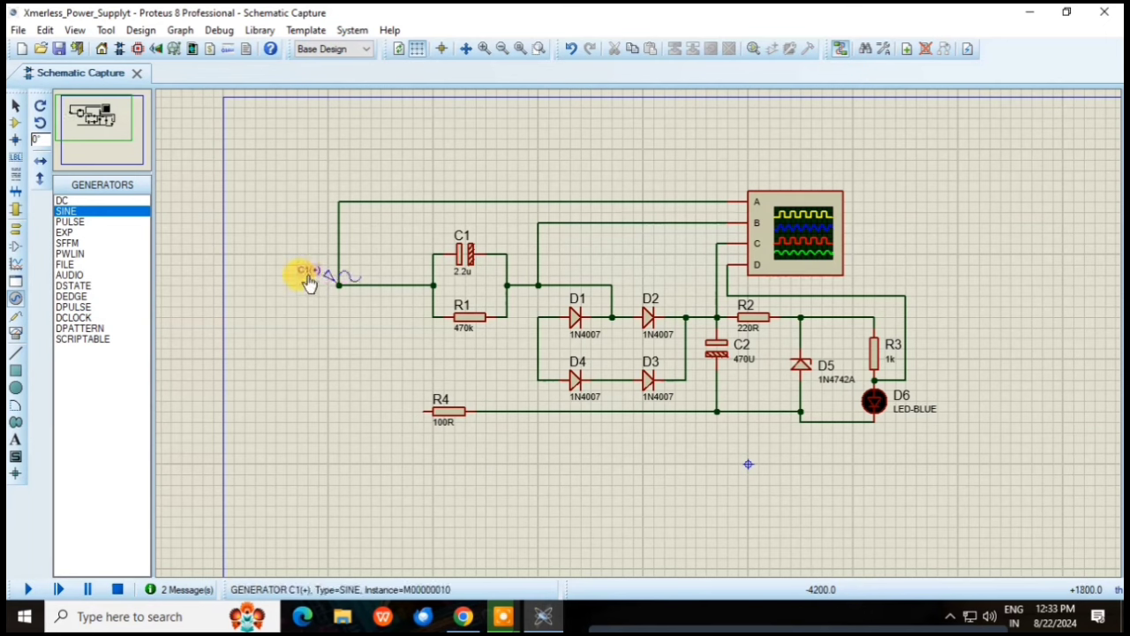
Step: Name the sine generator AC, set its amplitude to 230 V and edit its frequency
{"action": "double_click", "coordinate": [311, 270]}
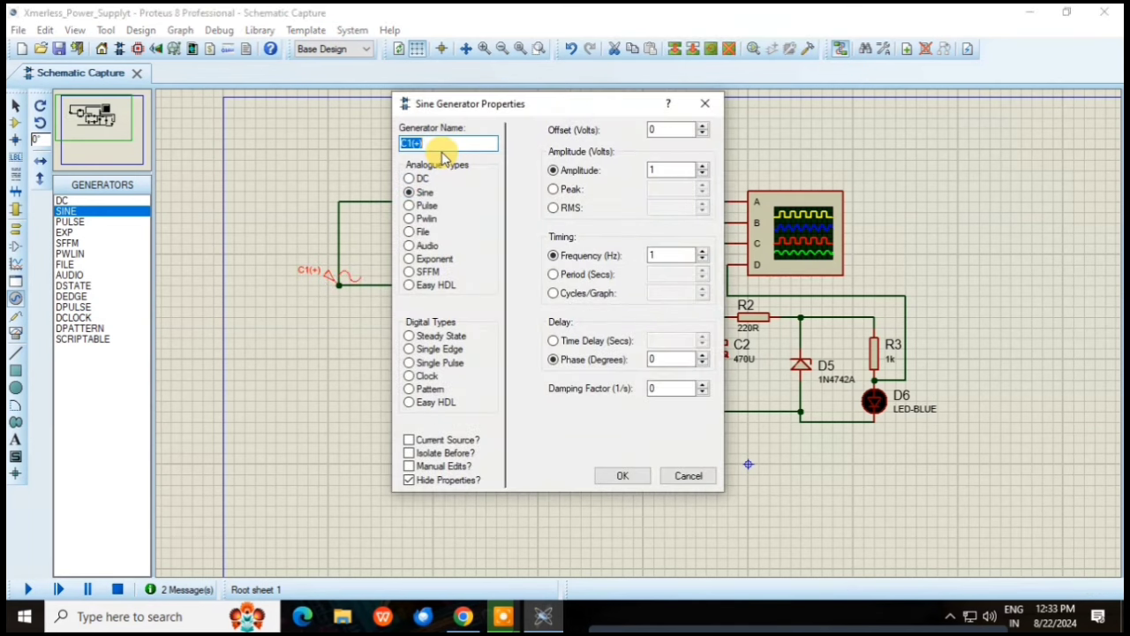
{"action": "type", "text": "AC"}
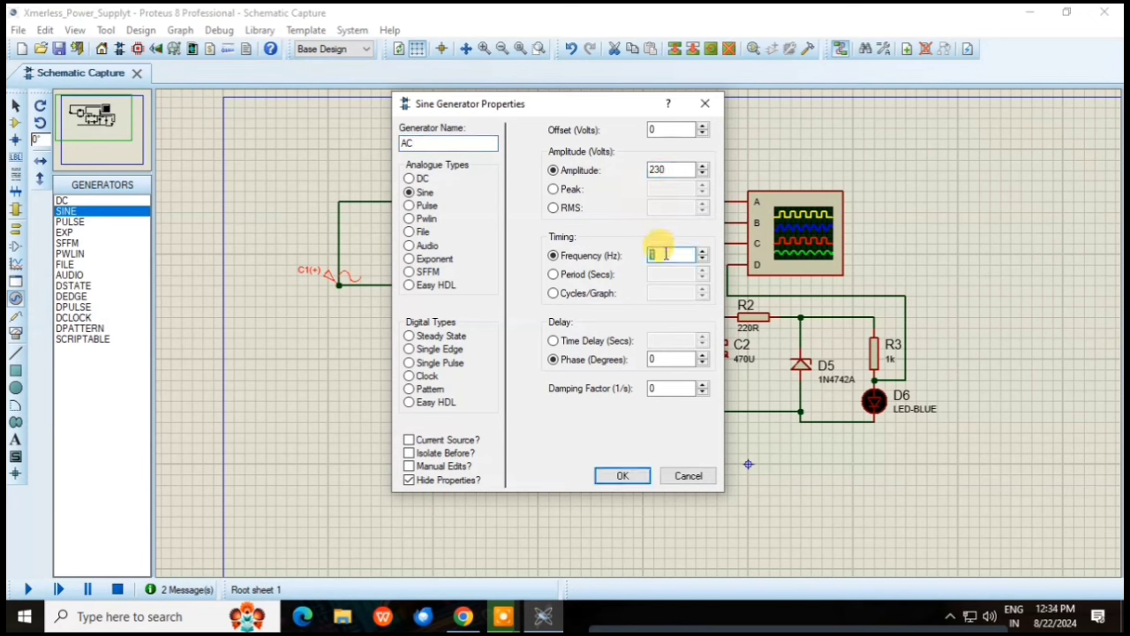
{"action": "left_click", "coordinate": [623, 477]}
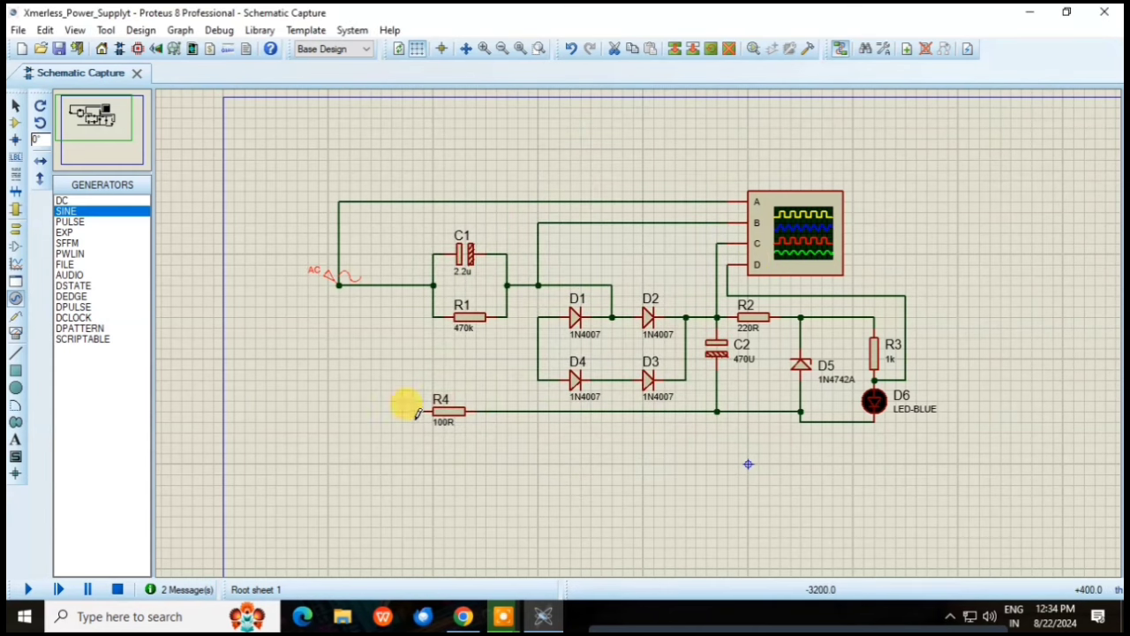
Step: Place a ground terminal beside R4 and wire it to the resistor's open input end
{"action": "left_click", "coordinate": [14, 227]}
{"action": "left_click", "coordinate": [84, 253]}
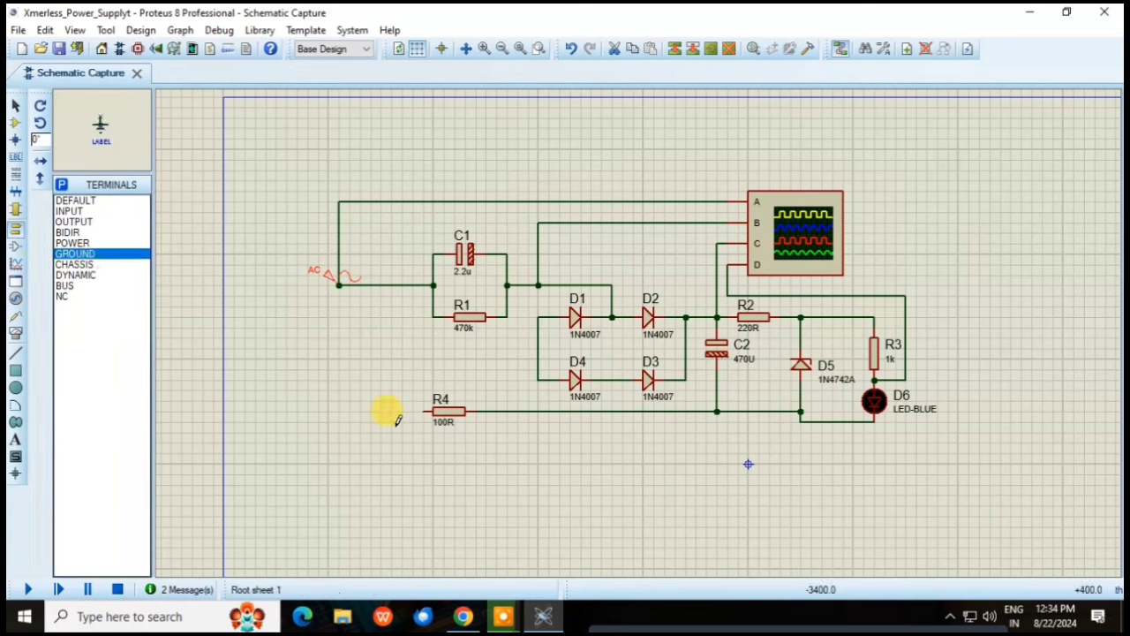
{"action": "left_click", "coordinate": [359, 432]}
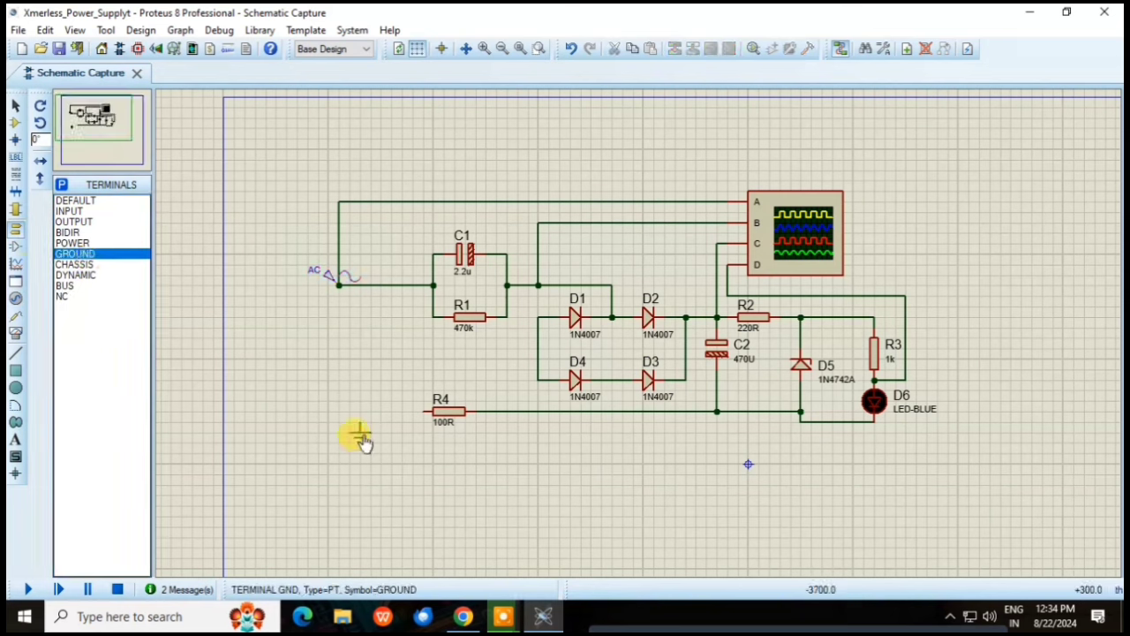
{"action": "left_click", "coordinate": [360, 413]}
{"action": "left_click", "coordinate": [428, 410]}
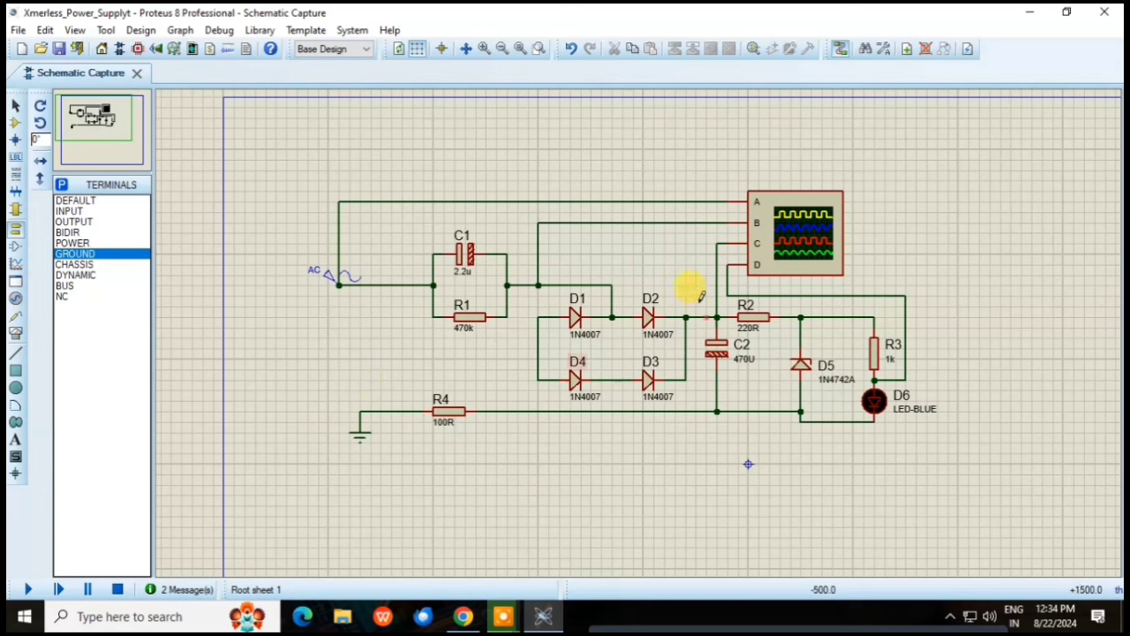
Step: Delete the wires on oscilloscope channels A to D along with the oscilloscope itself
{"action": "right_click", "coordinate": [589, 219]}
{"action": "right_click", "coordinate": [590, 219]}
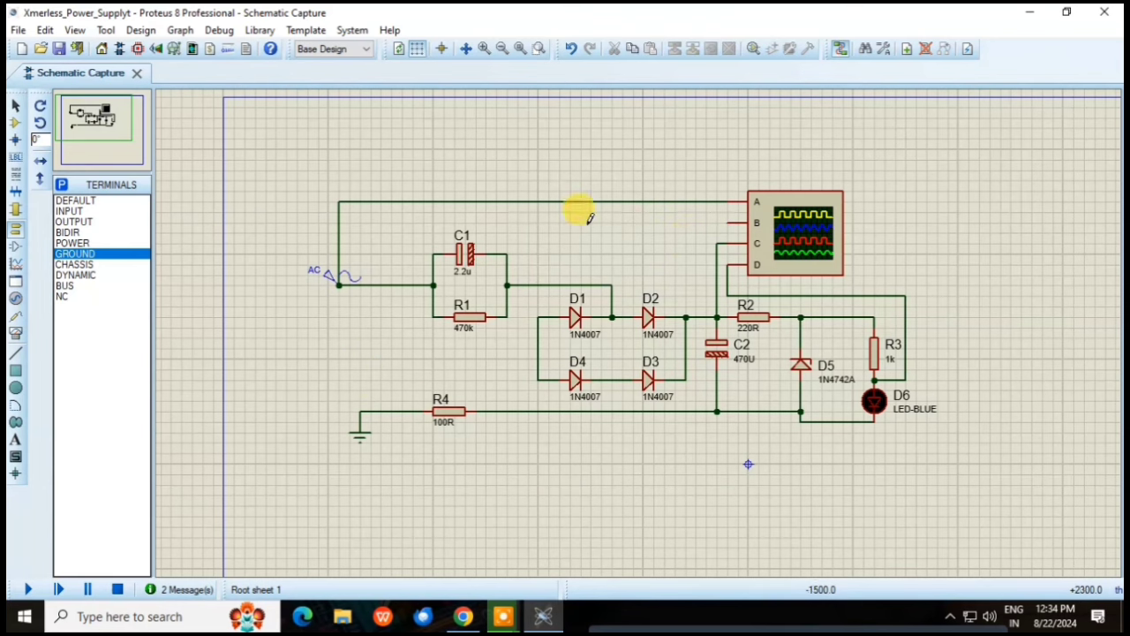
{"action": "right_click", "coordinate": [729, 270]}
{"action": "right_click", "coordinate": [726, 275]}
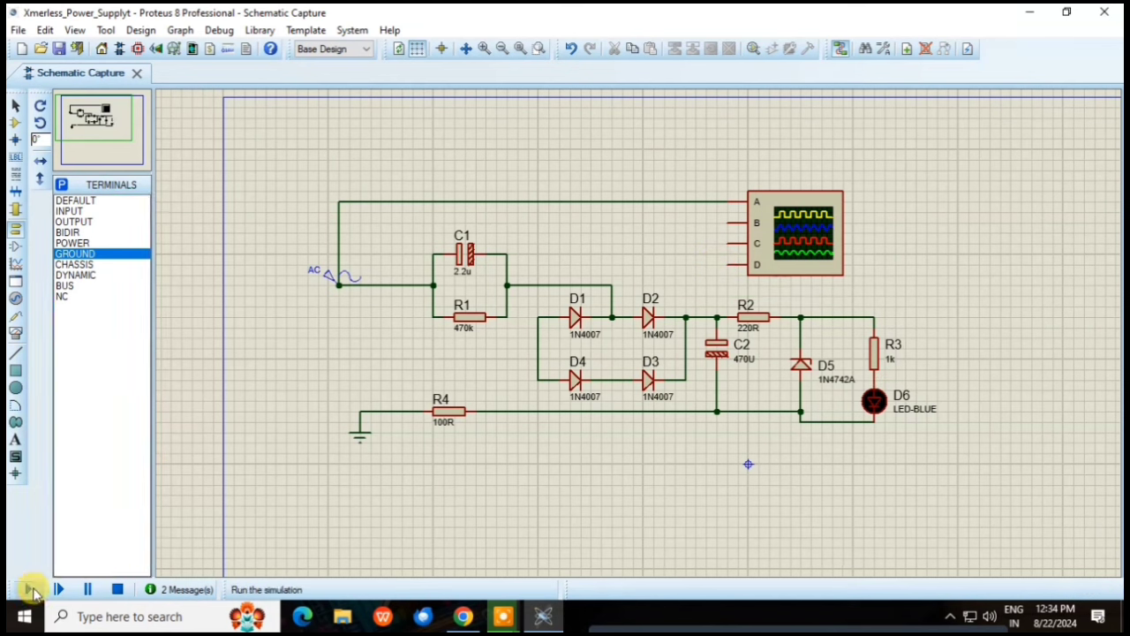
{"action": "left_click", "coordinate": [28, 590]}
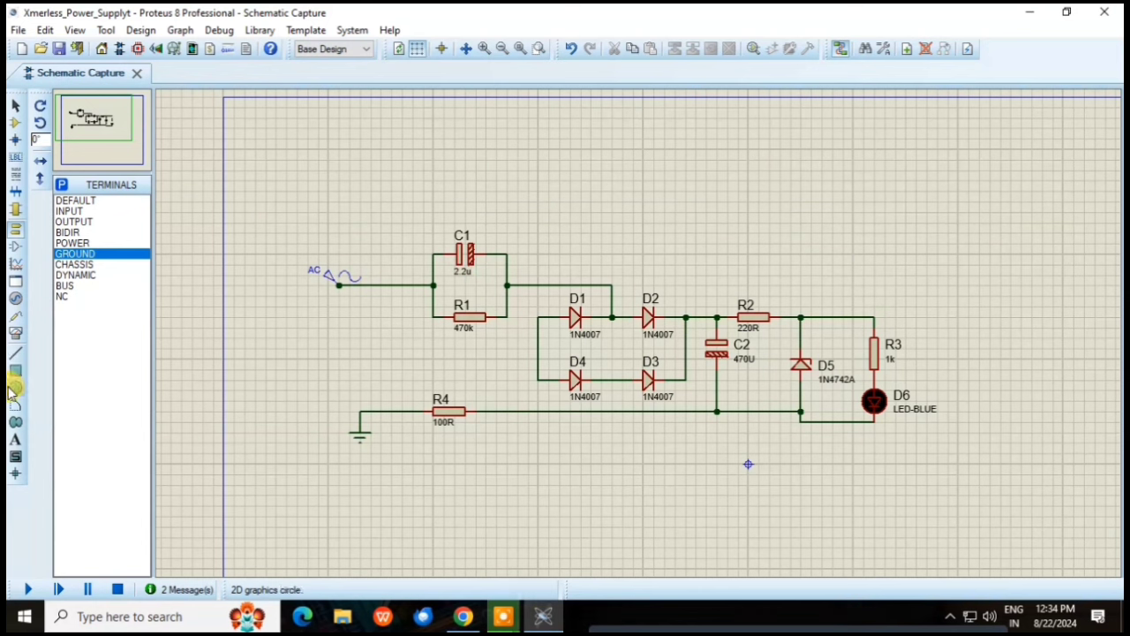
Step: Place a new oscilloscope above R2 and wire its channel A to the AC line ahead of C1 and R1
{"action": "left_click", "coordinate": [15, 333]}
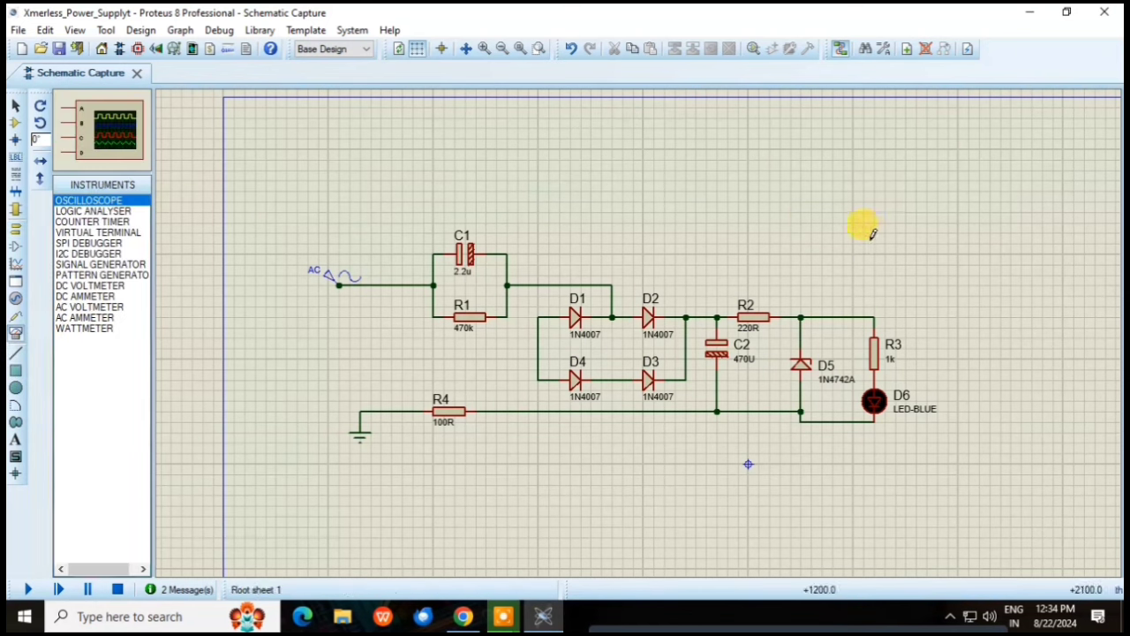
{"action": "left_click", "coordinate": [798, 221]}
{"action": "left_click", "coordinate": [814, 222]}
{"action": "left_click", "coordinate": [748, 188]}
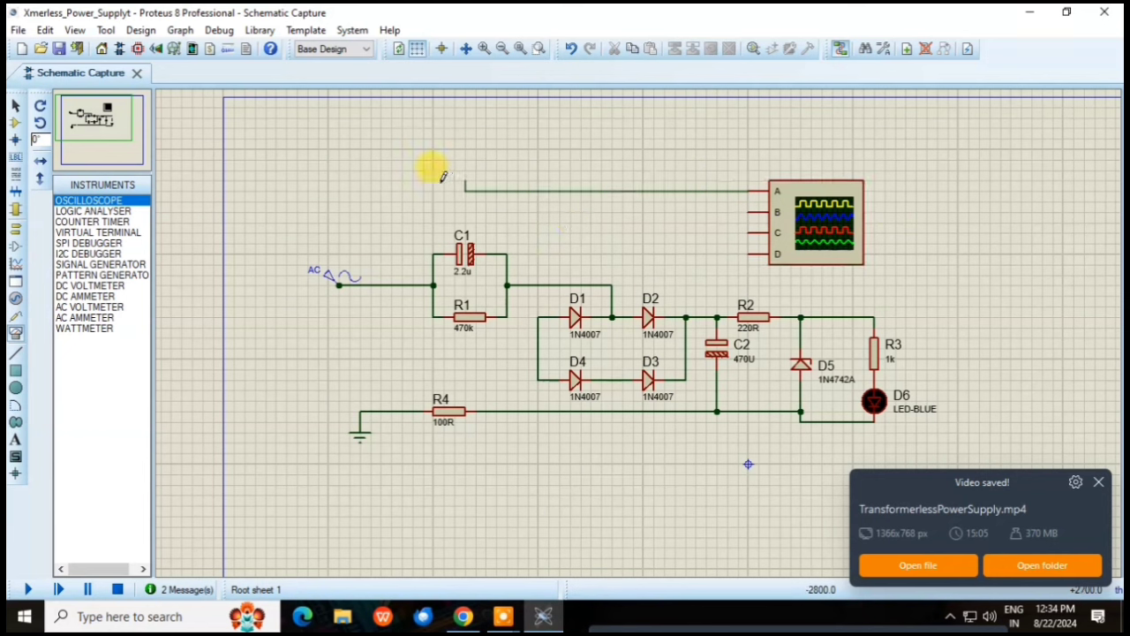
{"action": "left_click", "coordinate": [392, 281]}
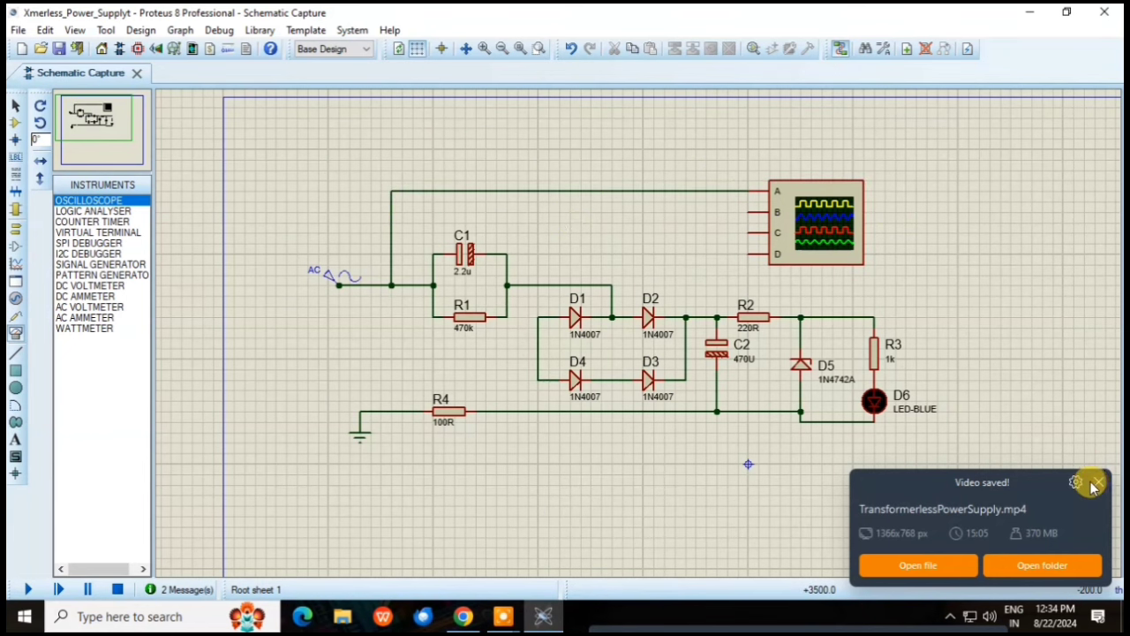
{"action": "left_click", "coordinate": [1098, 481]}
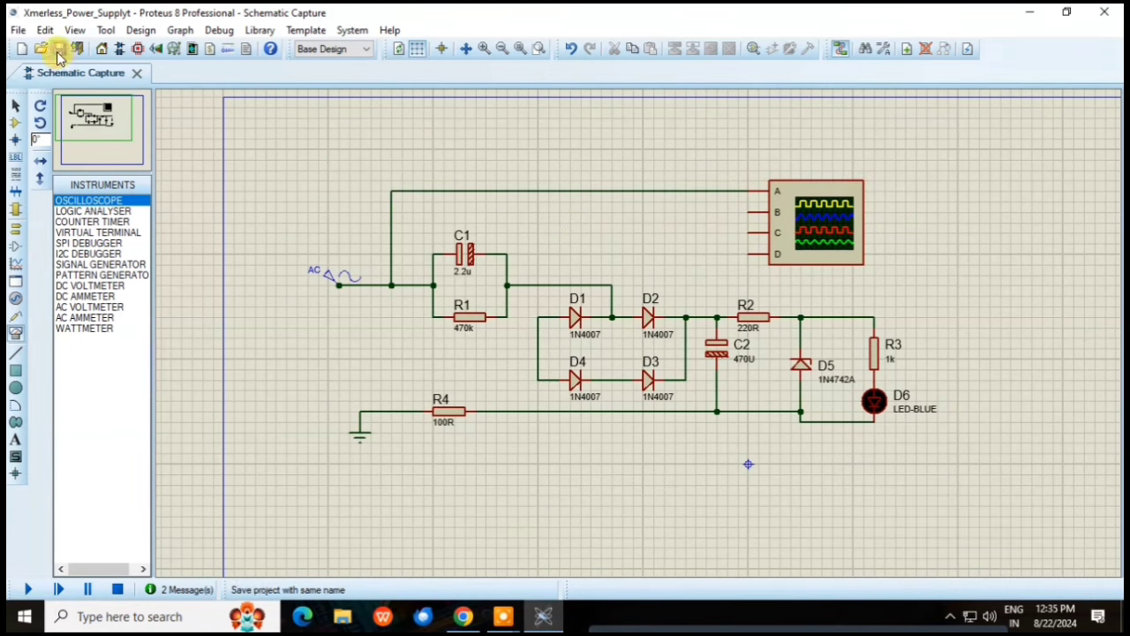
Step: Run the simulation and set the oscilloscope to 37 V per division on channel A with a timebase of about 1.81 ms
{"action": "left_click", "coordinate": [22, 593]}
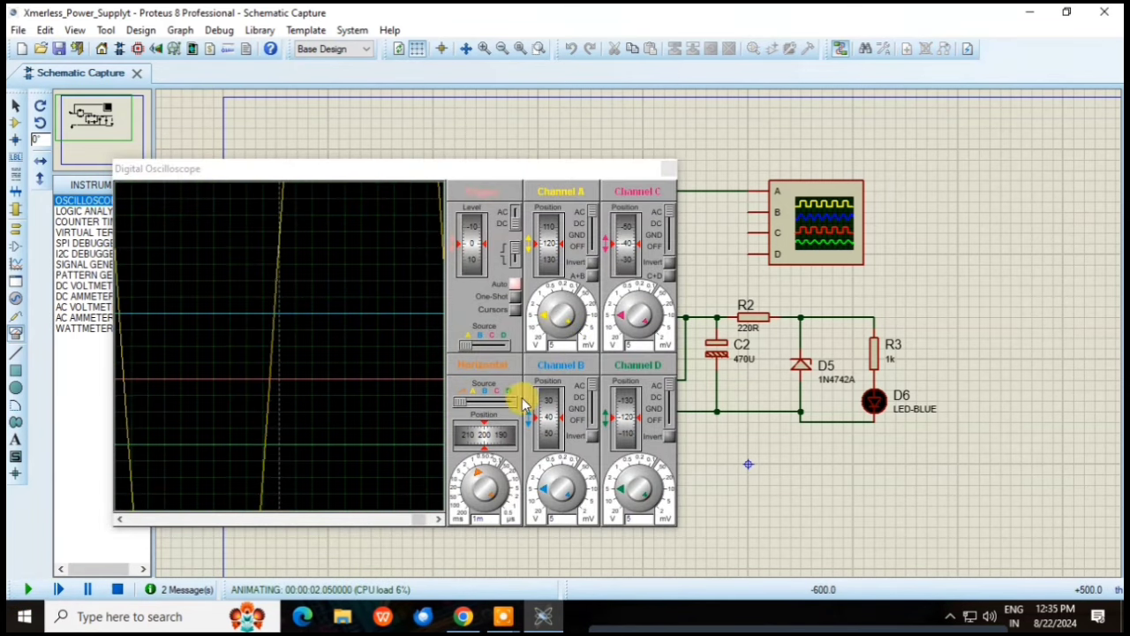
{"action": "left_click", "coordinate": [560, 311]}
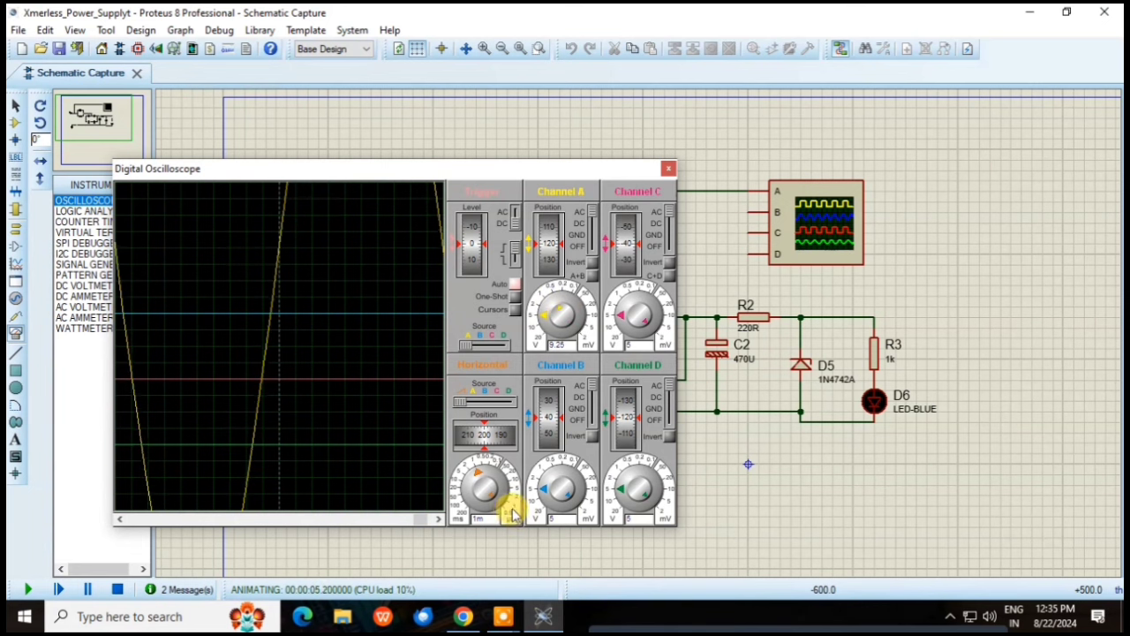
{"action": "left_click", "coordinate": [483, 481]}
{"action": "left_click", "coordinate": [483, 481]}
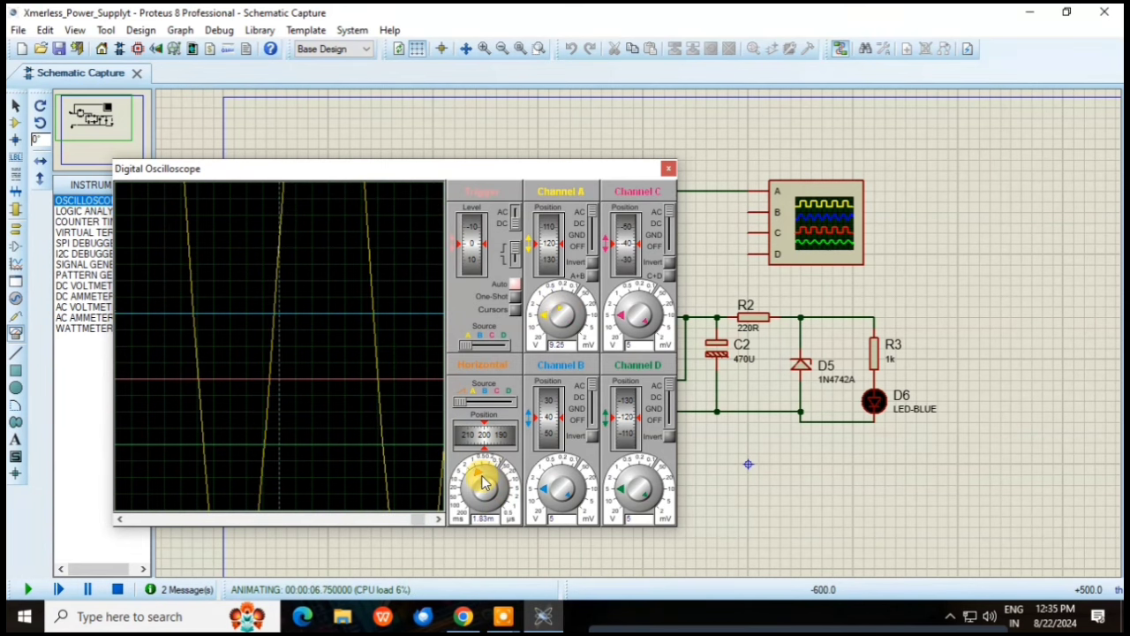
{"action": "left_click", "coordinate": [542, 323]}
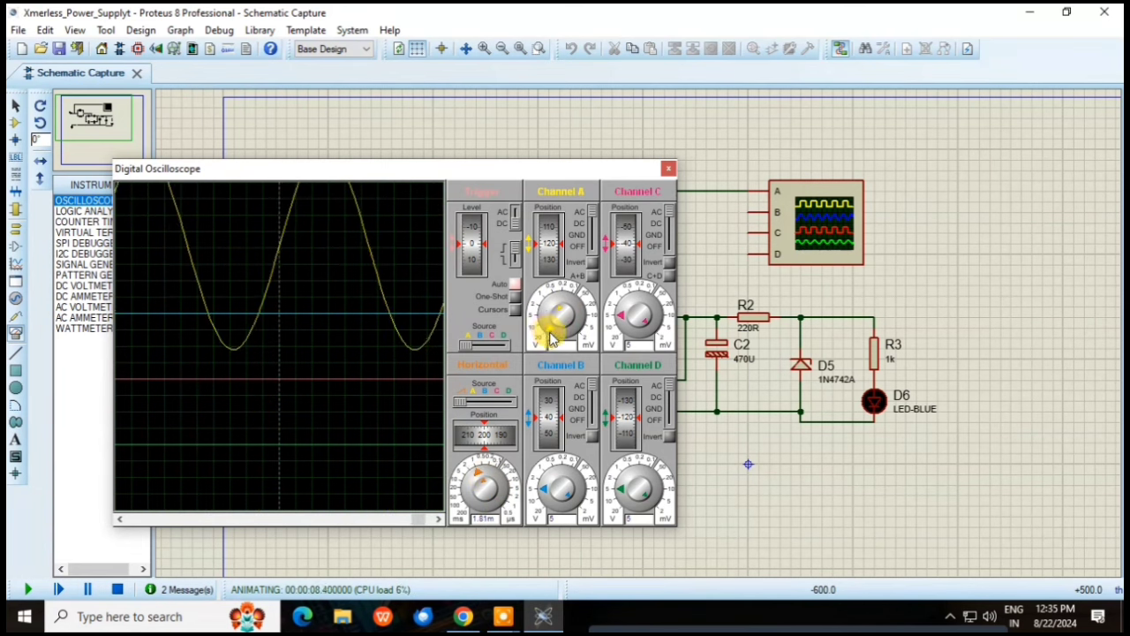
{"action": "left_click", "coordinate": [569, 340]}
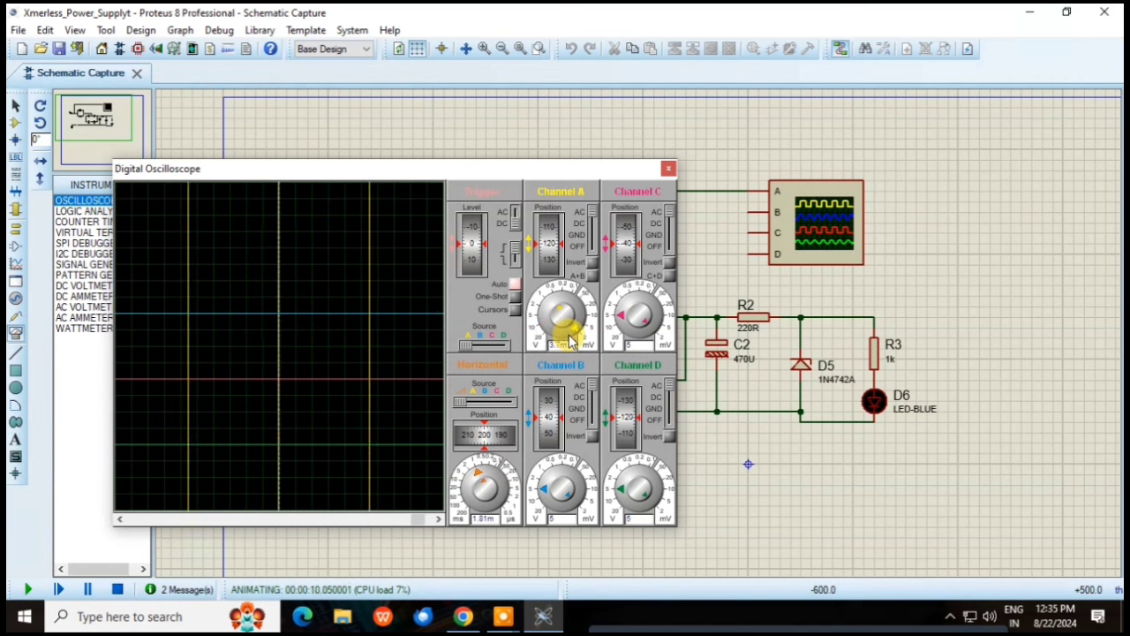
{"action": "left_click", "coordinate": [567, 340]}
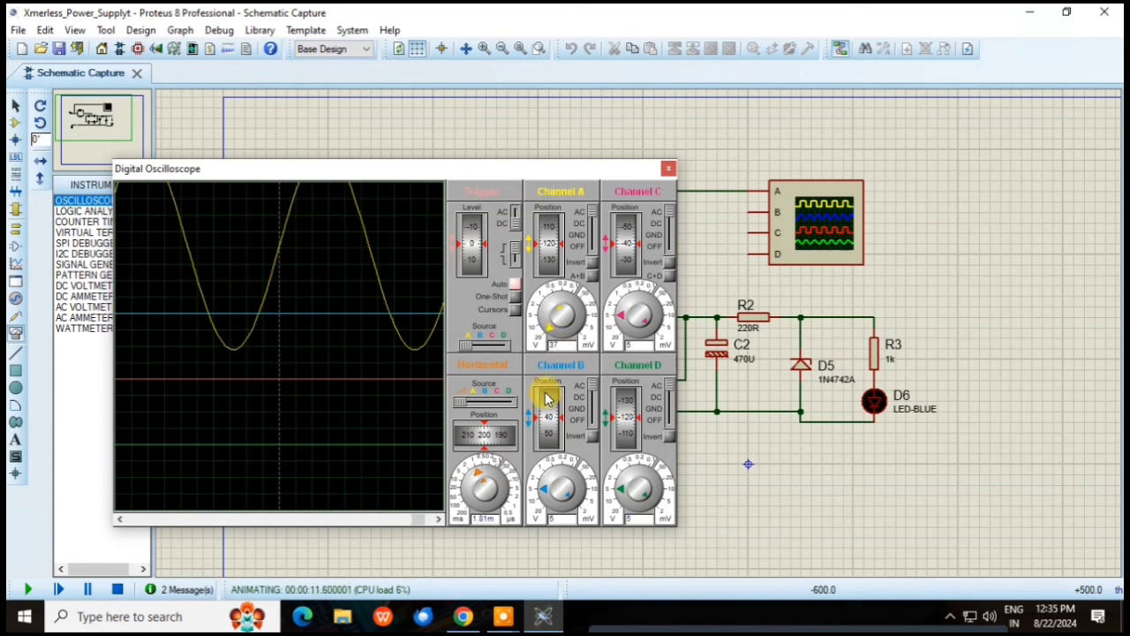
Step: Shift the channel A trace to about position 20 so the full wave fits, and stop the simulation
{"action": "left_click_drag", "start_coordinate": [547, 235], "coordinate": [556, 281]}
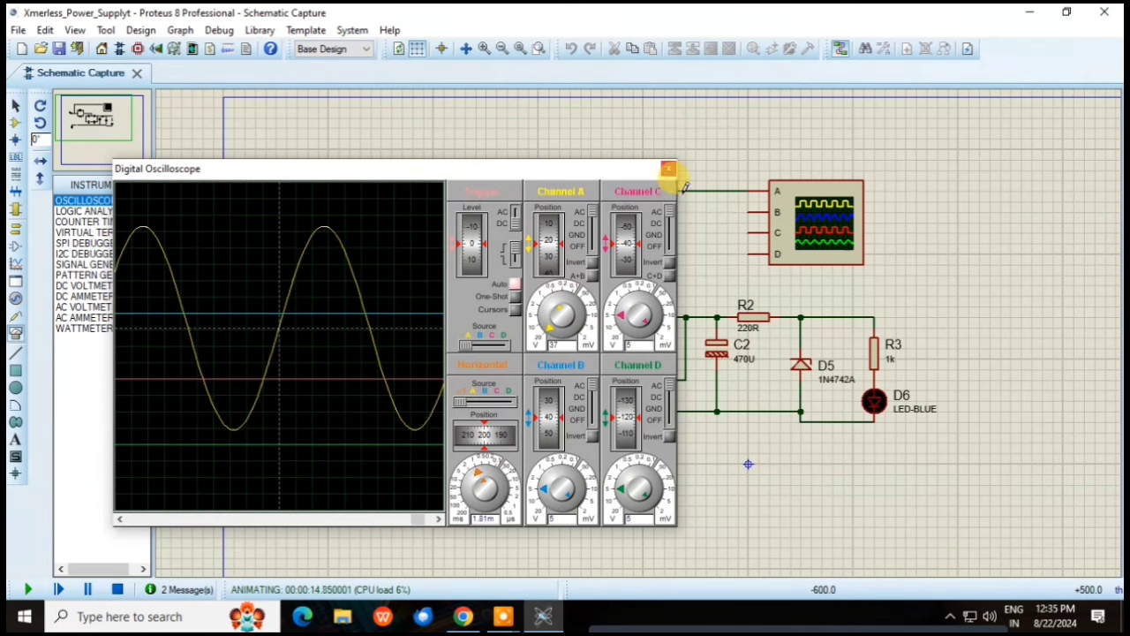
{"action": "left_click_drag", "start_coordinate": [588, 168], "coordinate": [915, 189]}
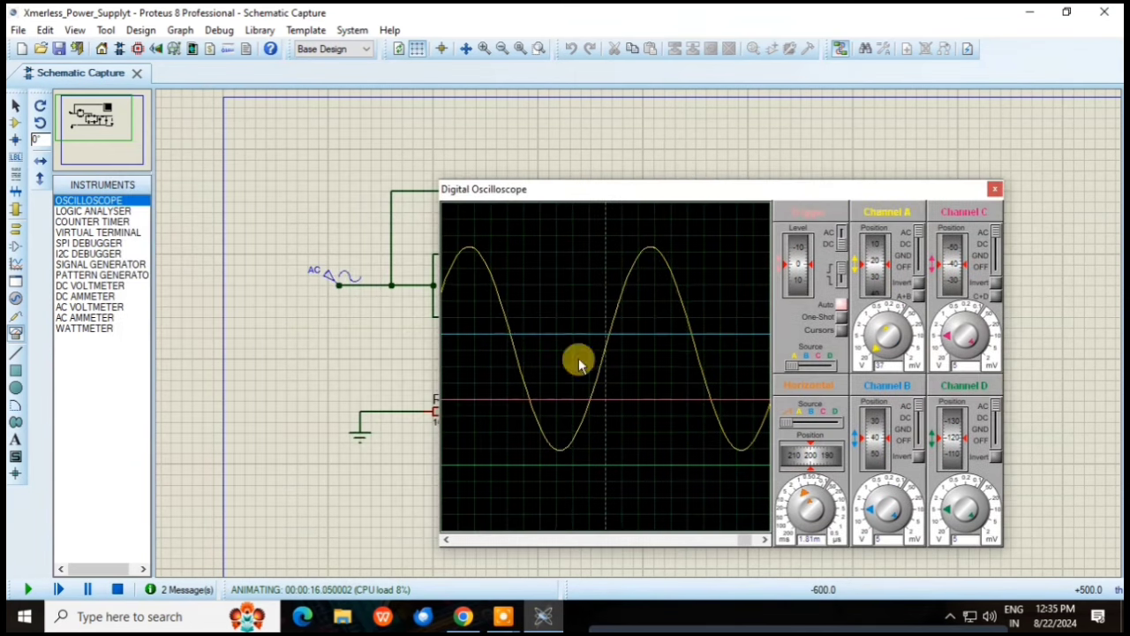
{"action": "left_click", "coordinate": [116, 590]}
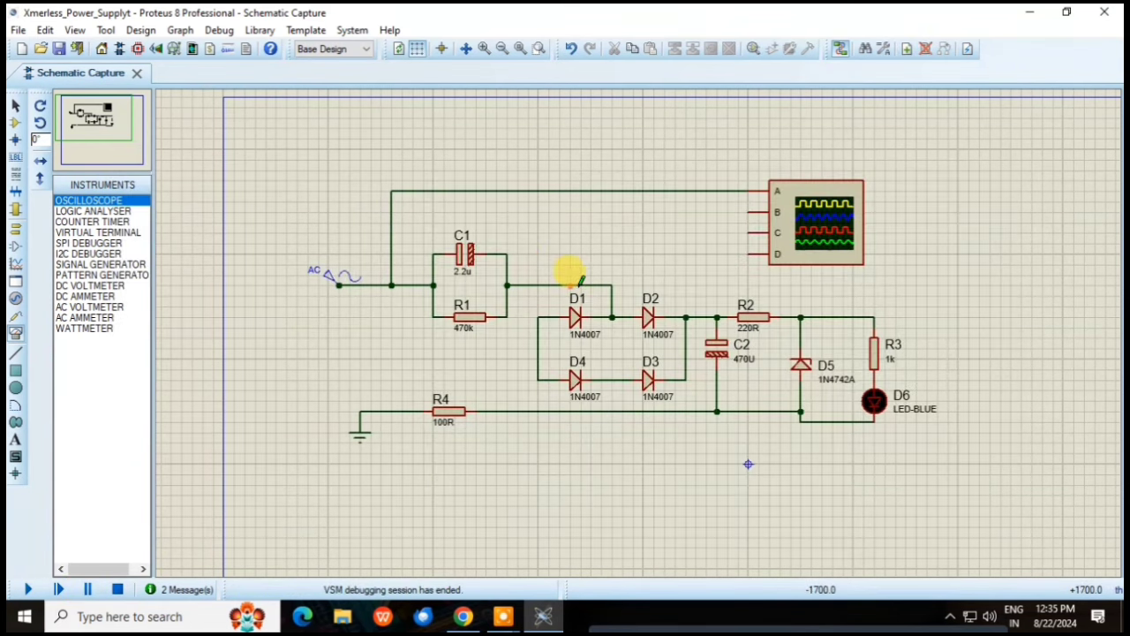
Step: Wire oscilloscope channel B to the line feeding D1 and D2, and run the simulation with channel B at 20 V per division
{"action": "left_click", "coordinate": [747, 211]}
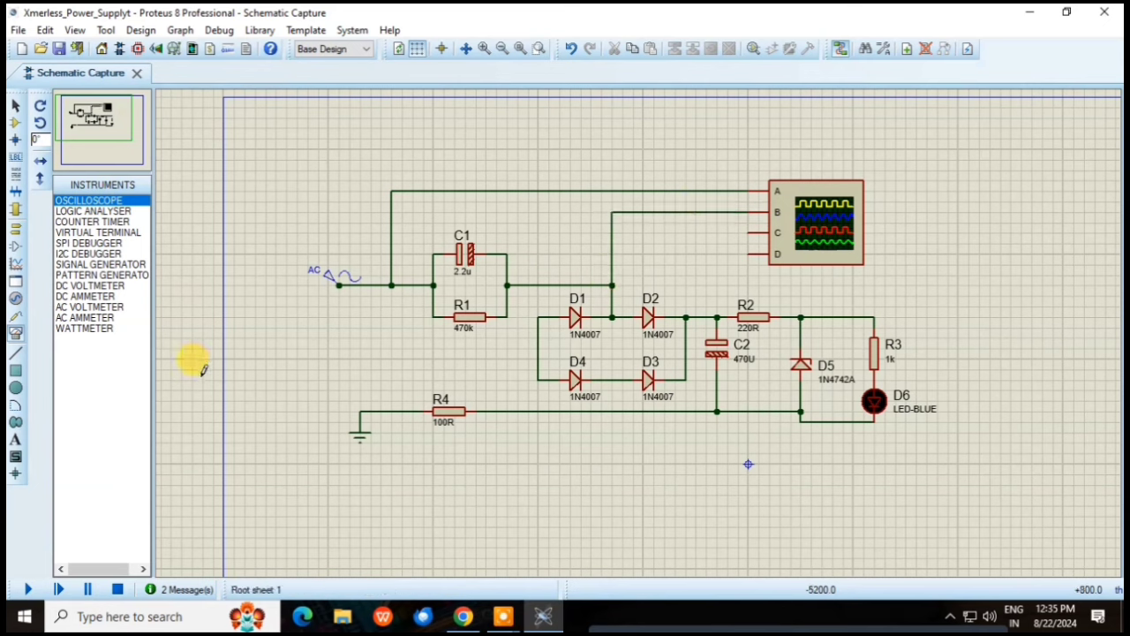
{"action": "left_click", "coordinate": [27, 588]}
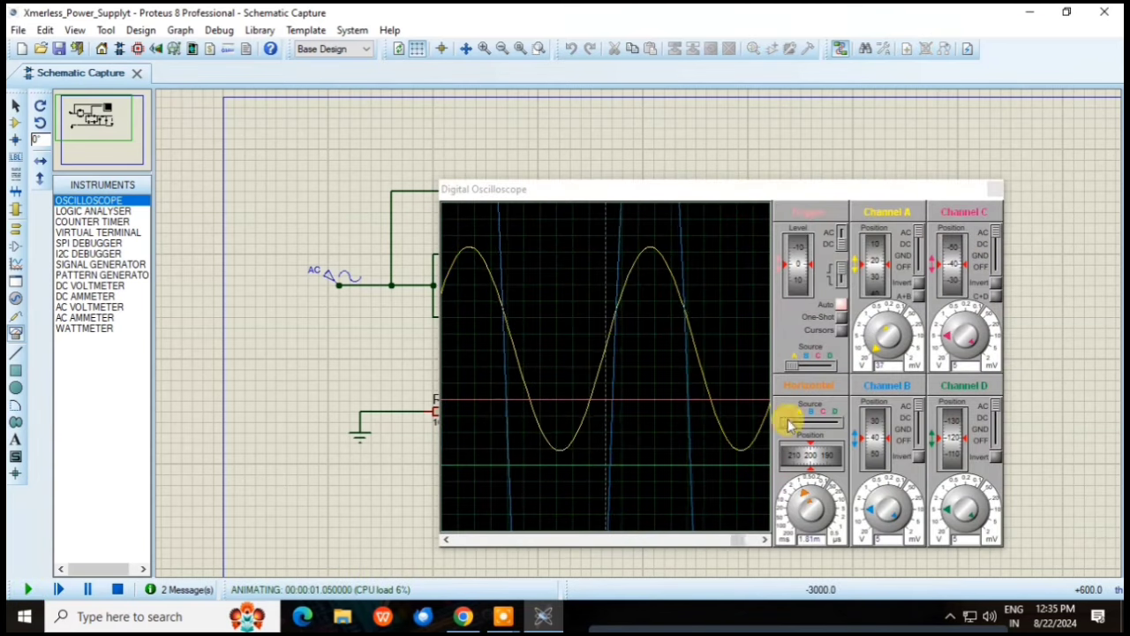
{"action": "left_click", "coordinate": [872, 517]}
{"action": "left_click", "coordinate": [872, 517]}
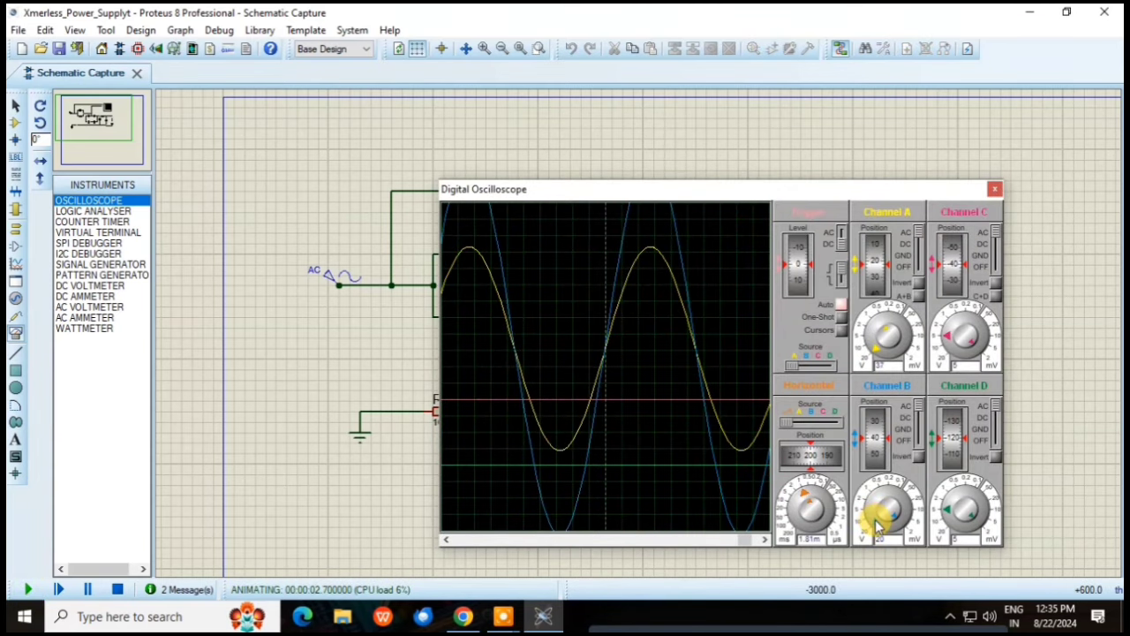
Step: Adjust the oscilloscope's horizontal timebase to about 2.15 ms per division
{"action": "left_click", "coordinate": [805, 501]}
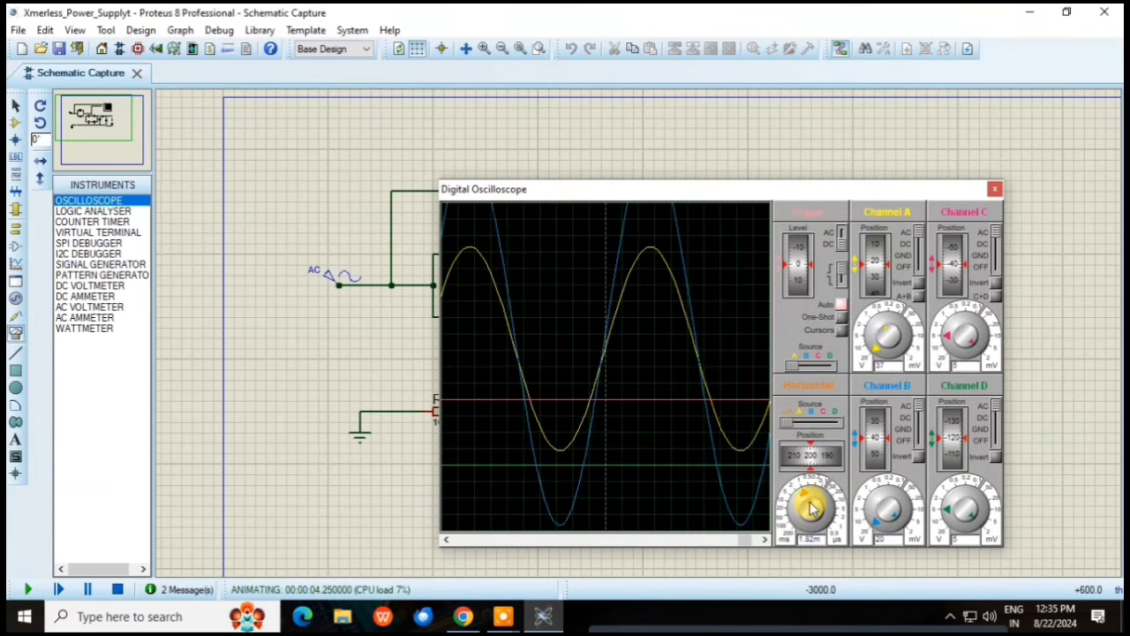
{"action": "left_click", "coordinate": [805, 501]}
{"action": "left_click_drag", "start_coordinate": [801, 494], "coordinate": [798, 501]}
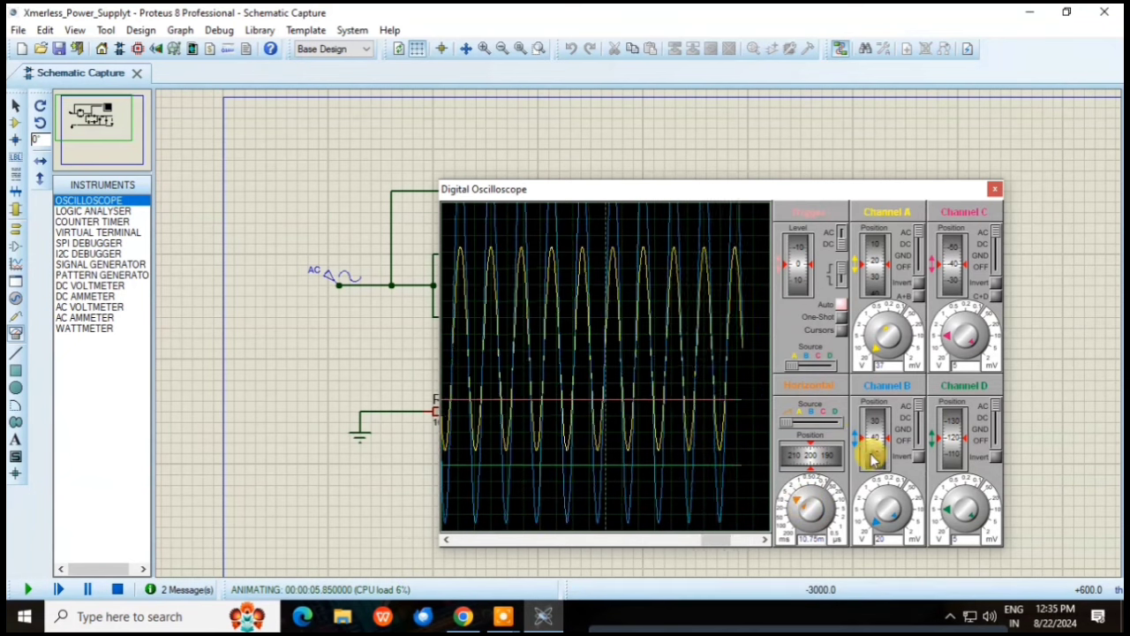
{"action": "left_click", "coordinate": [799, 503]}
{"action": "left_click", "coordinate": [802, 504]}
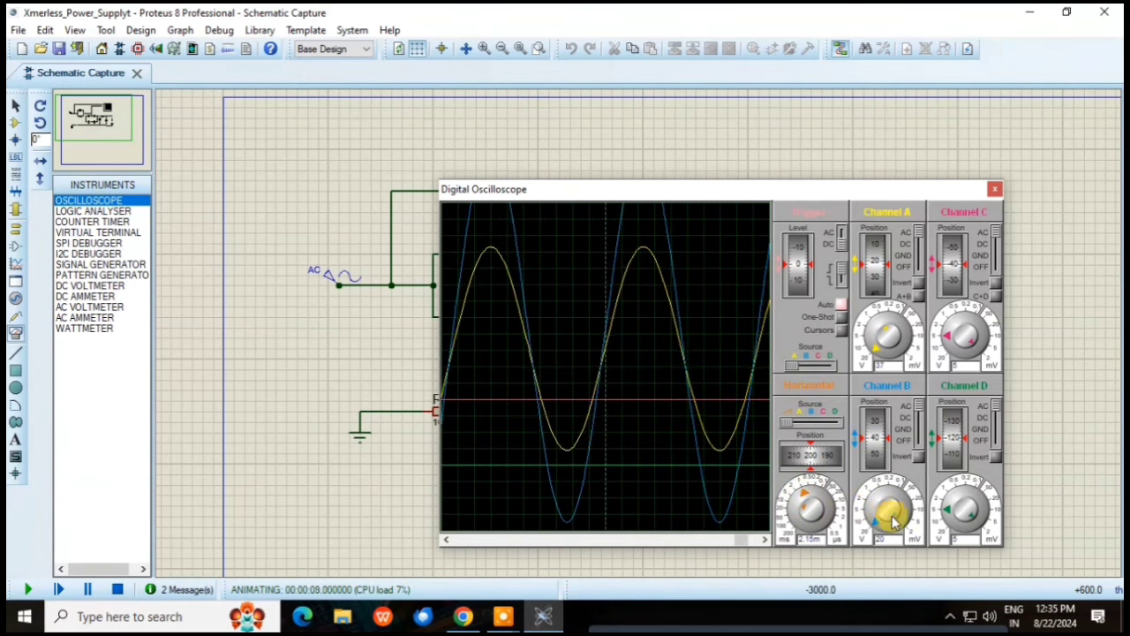
Step: Match channel B to channel A with 37 V per division and position 20, and stop the simulation
{"action": "left_click_drag", "start_coordinate": [893, 516], "coordinate": [887, 501]}
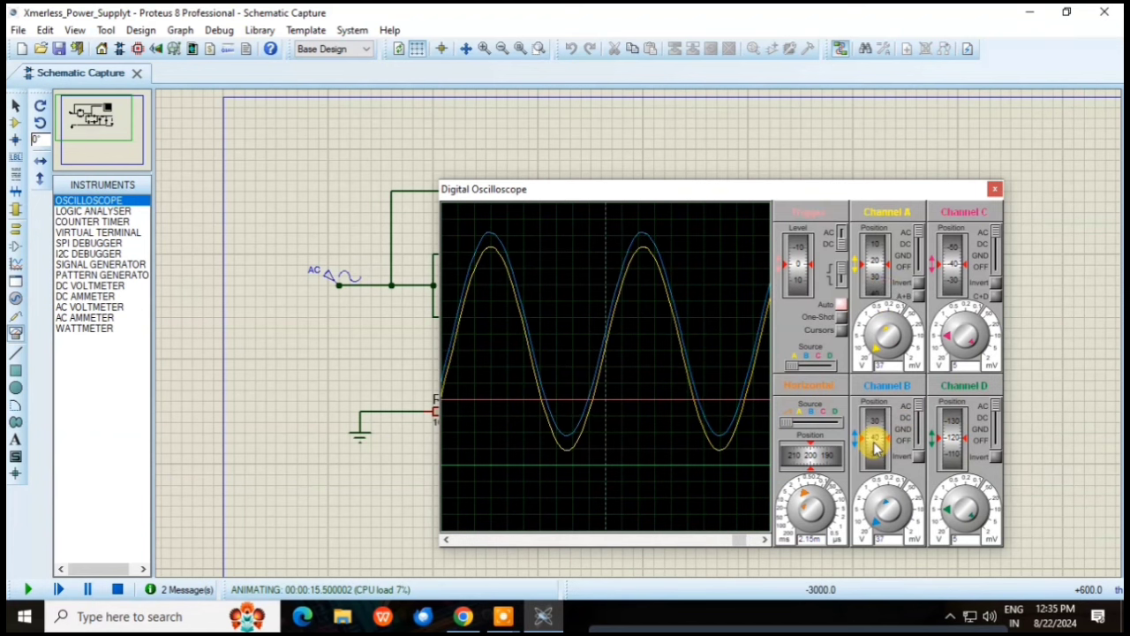
{"action": "left_click_drag", "start_coordinate": [875, 458], "coordinate": [876, 455]}
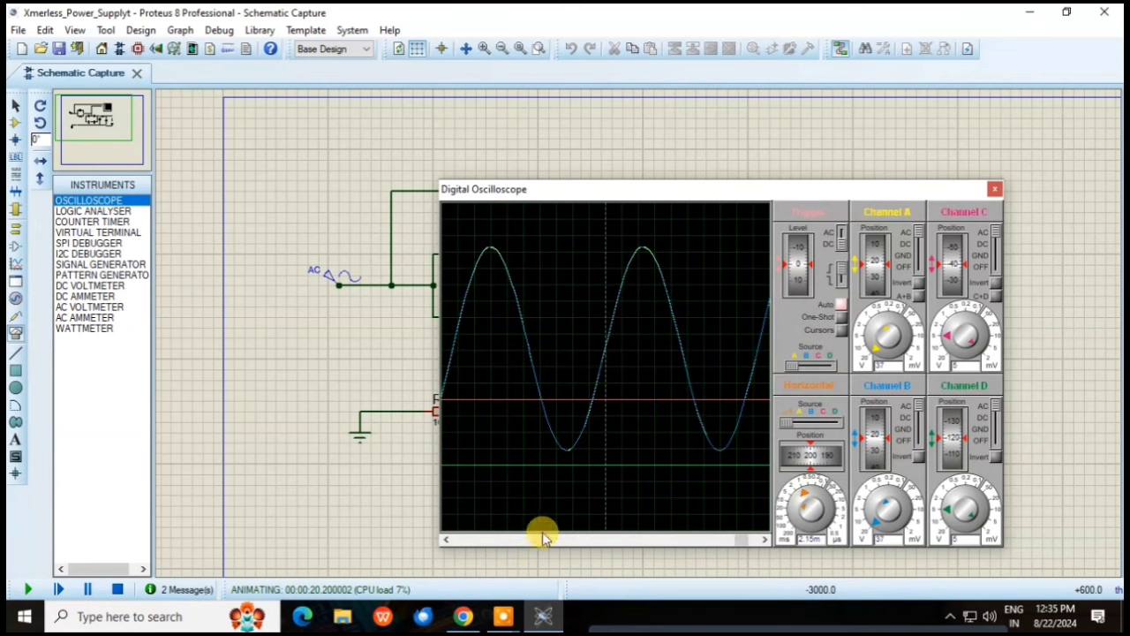
{"action": "left_click", "coordinate": [117, 588]}
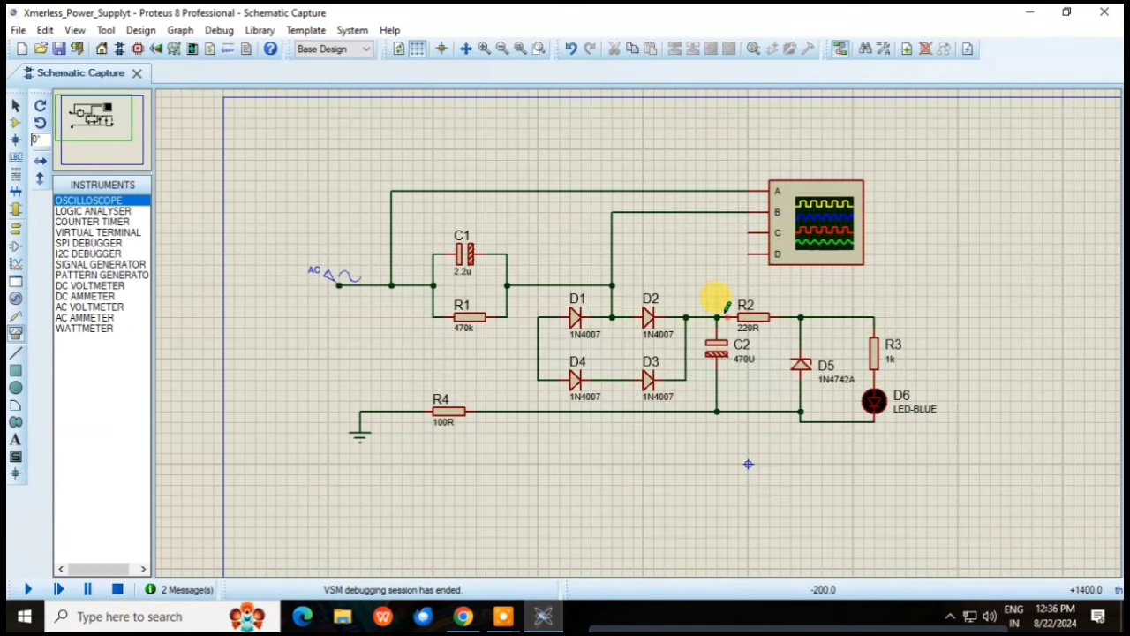
Step: Wire oscilloscope channel C to the node between C2 and R2, and run the simulation with channel C at about 2.13 V per division
{"action": "left_click", "coordinate": [749, 233]}
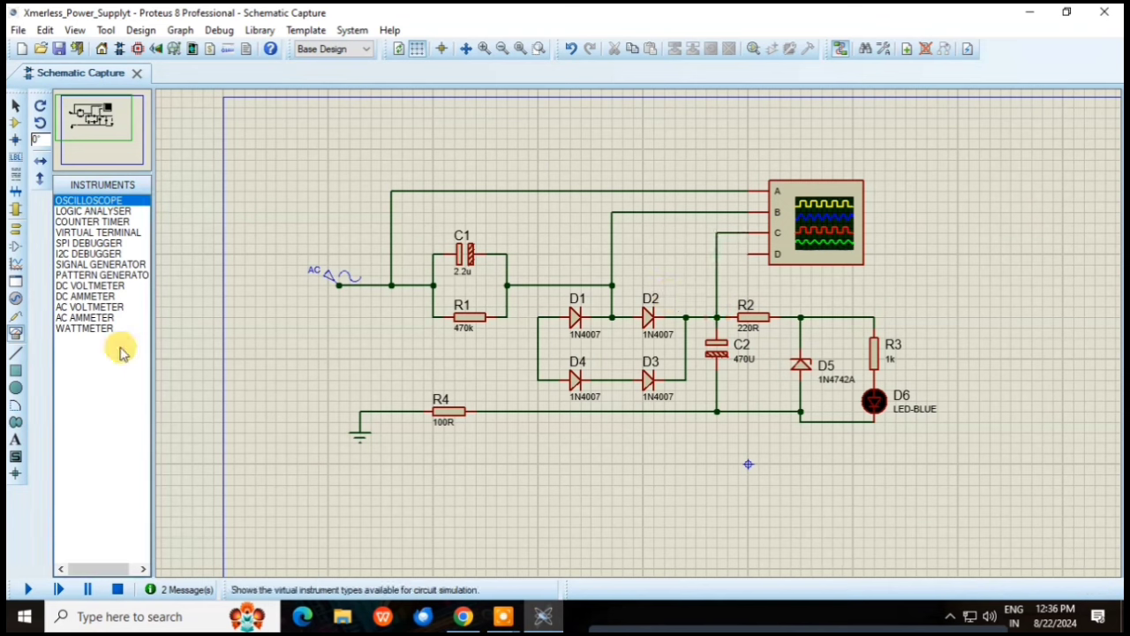
{"action": "left_click", "coordinate": [30, 590]}
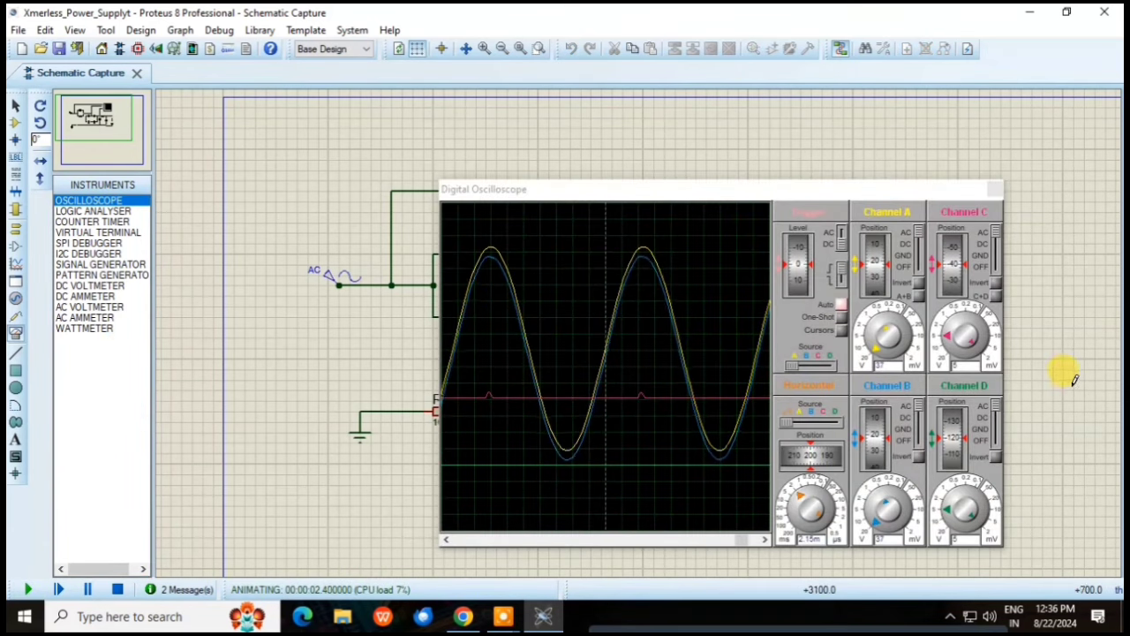
{"action": "mouse_move", "coordinate": [972, 343]}
{"action": "left_mouse_down"}
{"action": "mouse_move", "coordinate": [953, 324]}
{"action": "mouse_move", "coordinate": [962, 332]}
{"action": "mouse_move", "coordinate": [953, 328]}
{"action": "mouse_move", "coordinate": [949, 350]}
{"action": "mouse_move", "coordinate": [966, 329]}
{"action": "left_mouse_up"}
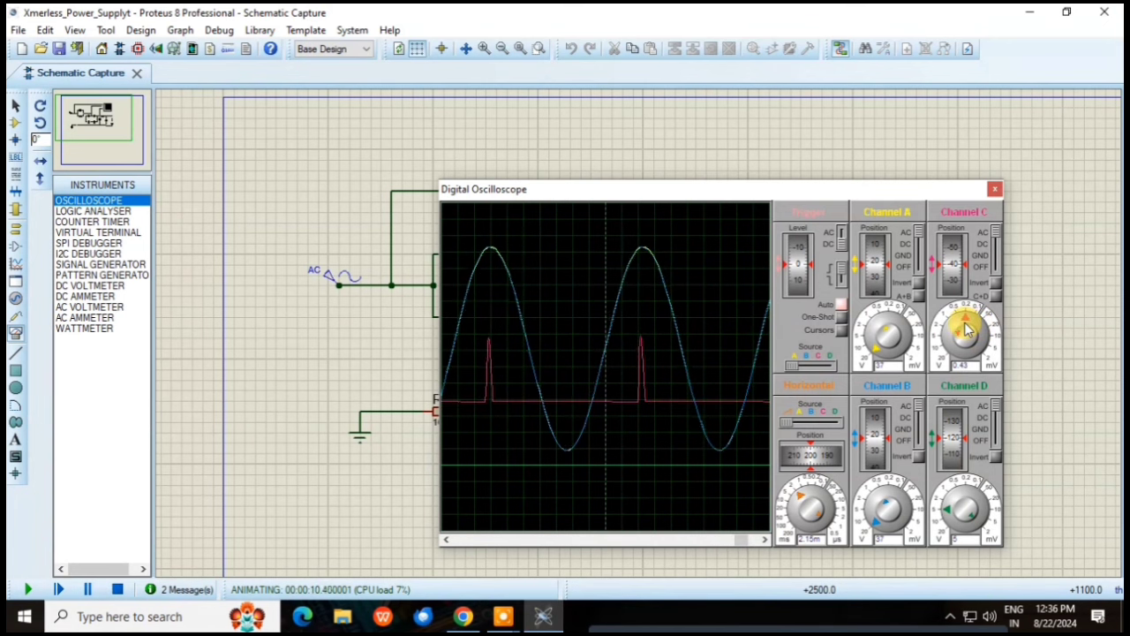
{"action": "left_click_drag", "start_coordinate": [964, 323], "coordinate": [962, 324]}
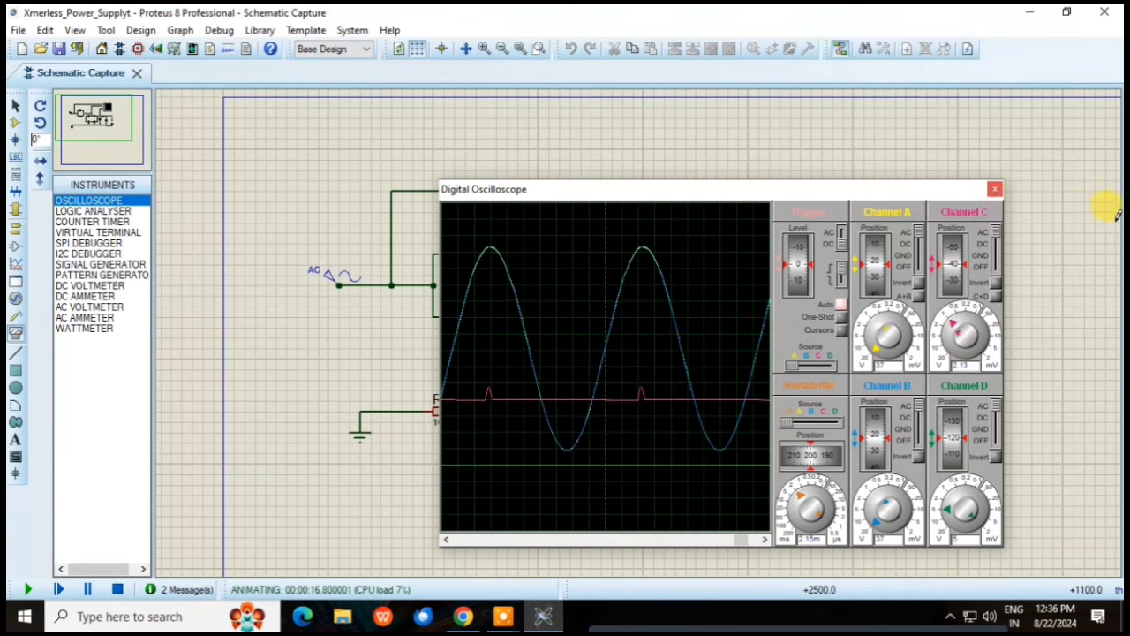
Step: Stop the simulation, wire oscilloscope channel D to the node joining R2, D5 and R3, and rerun the simulation
{"action": "left_click", "coordinate": [116, 589]}
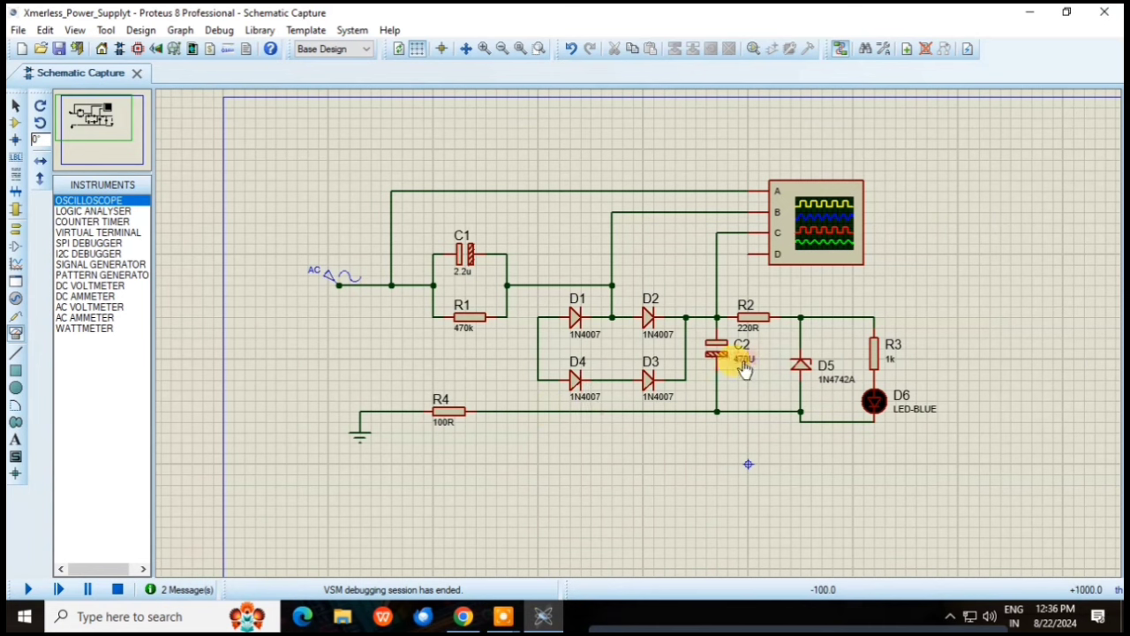
{"action": "left_click", "coordinate": [749, 254]}
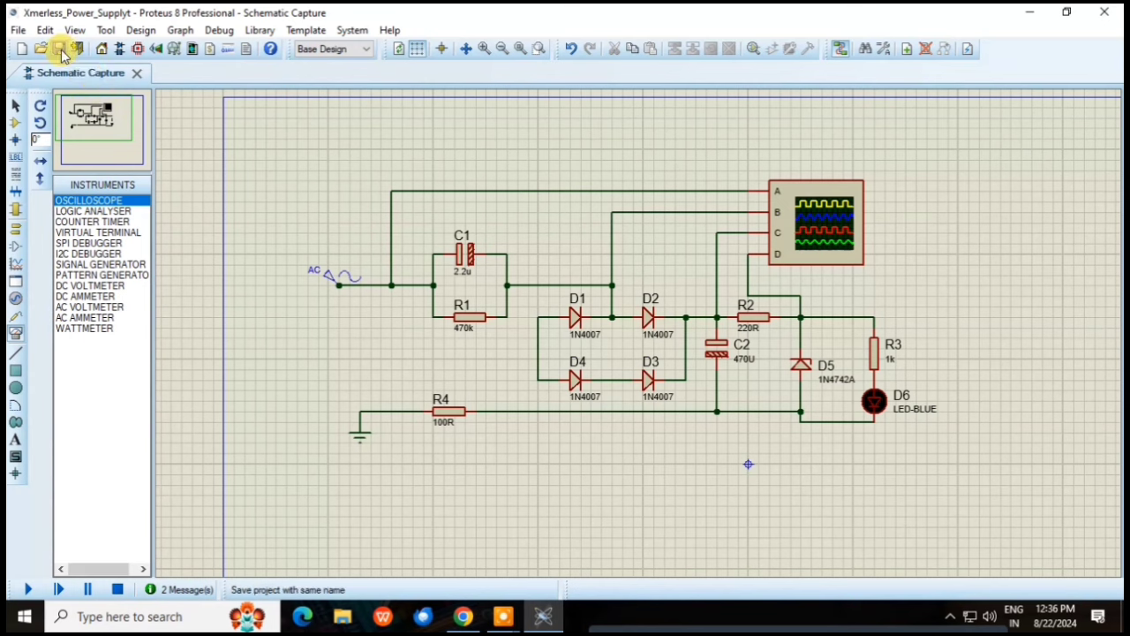
{"action": "left_click", "coordinate": [25, 589]}
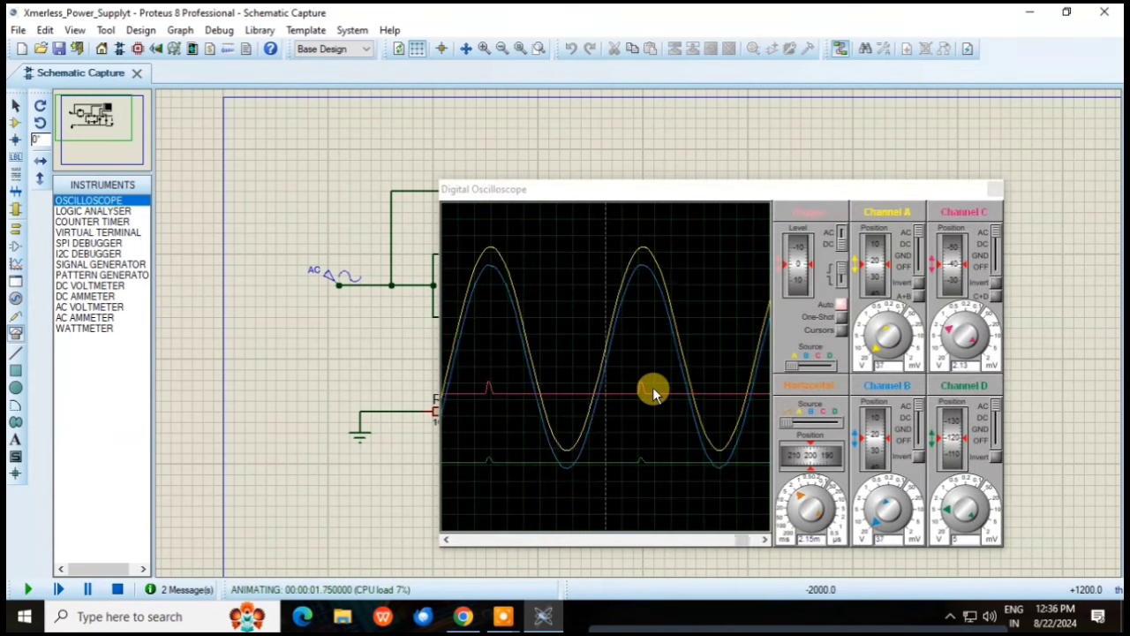
Step: Set oscilloscope channel D to about 2.17 V per division, and stop the simulation
{"action": "left_click", "coordinate": [948, 505]}
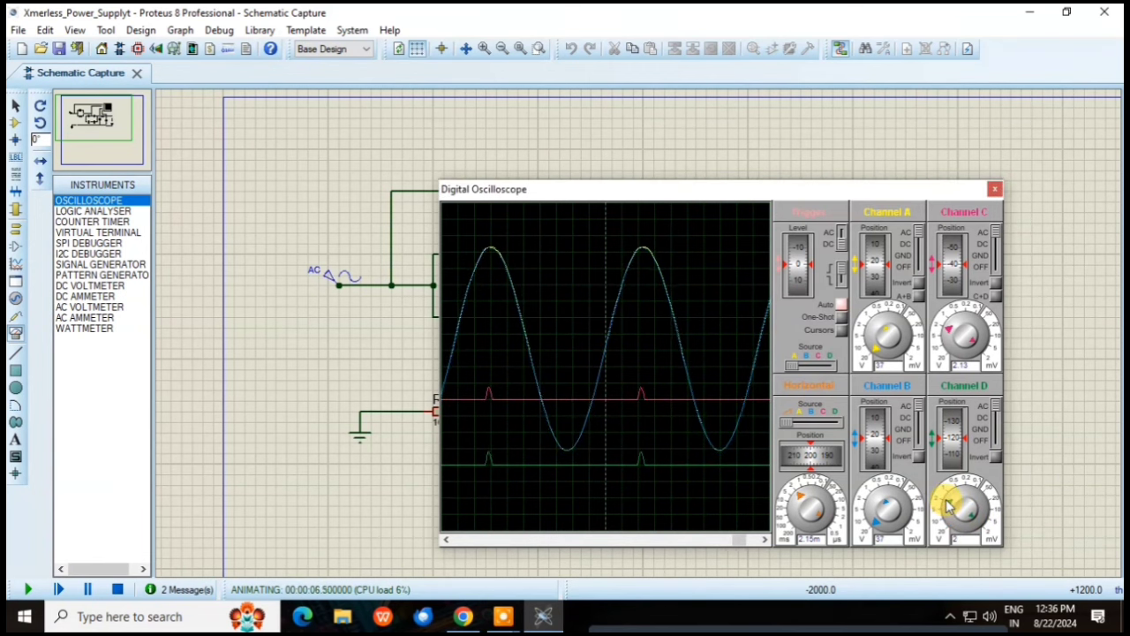
{"action": "left_click", "coordinate": [982, 510]}
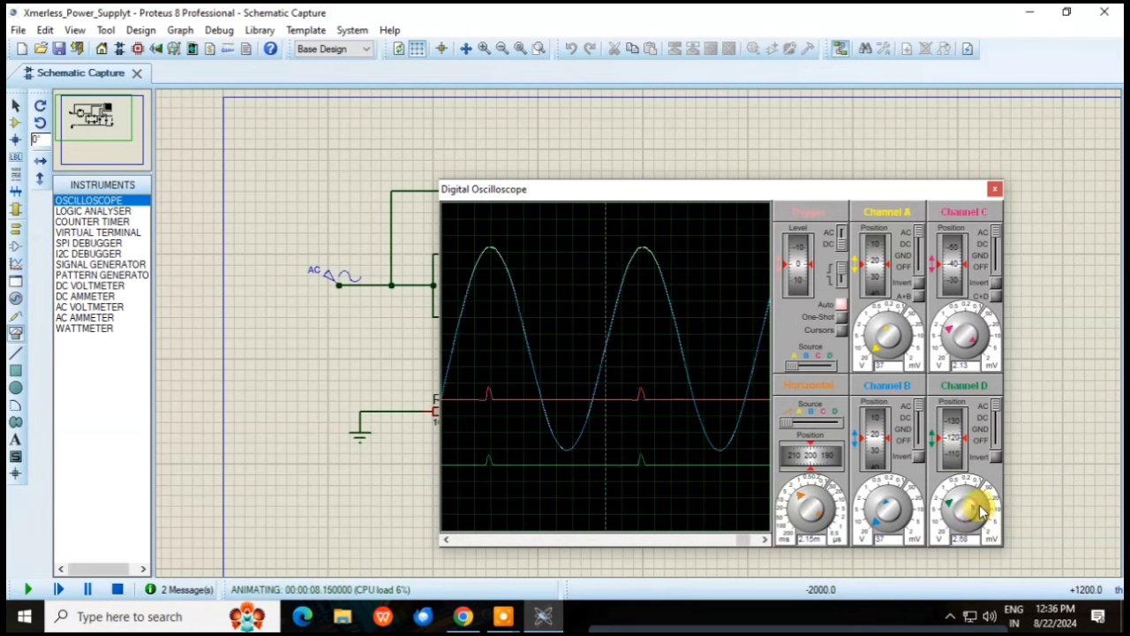
{"action": "left_click_drag", "start_coordinate": [966, 504], "coordinate": [970, 522]}
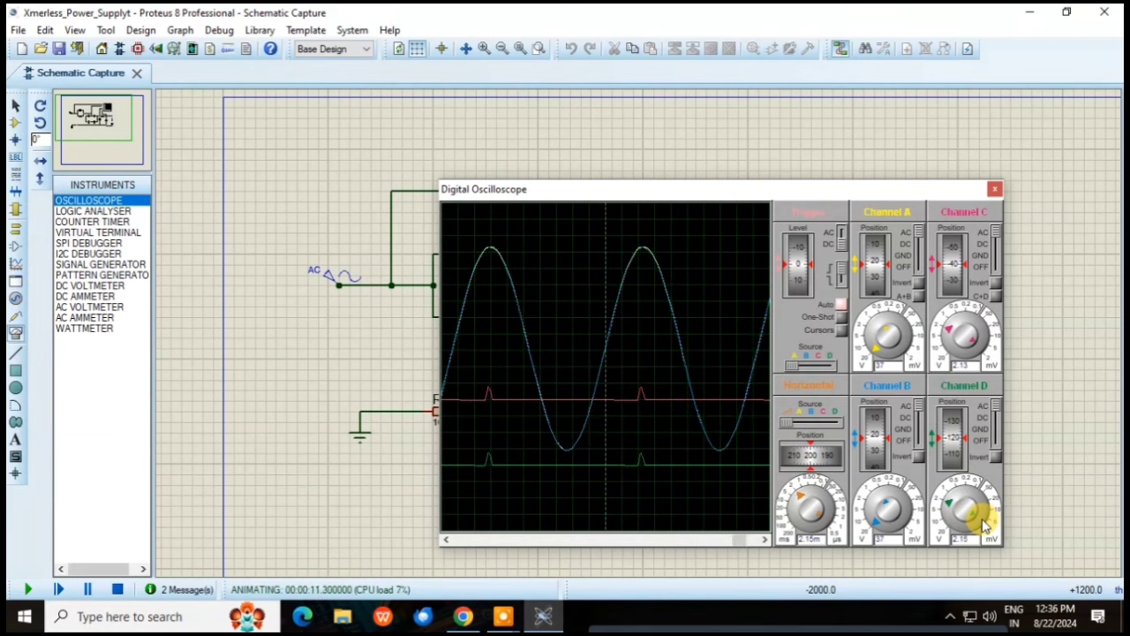
{"action": "left_click_drag", "start_coordinate": [982, 519], "coordinate": [983, 519]}
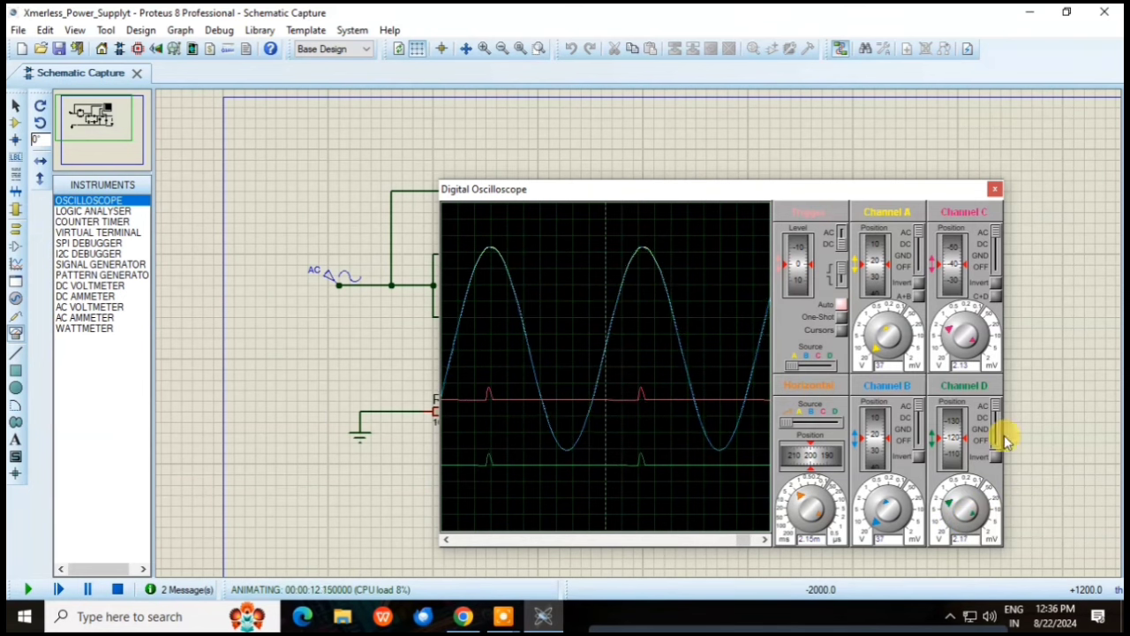
{"action": "left_click", "coordinate": [117, 589]}
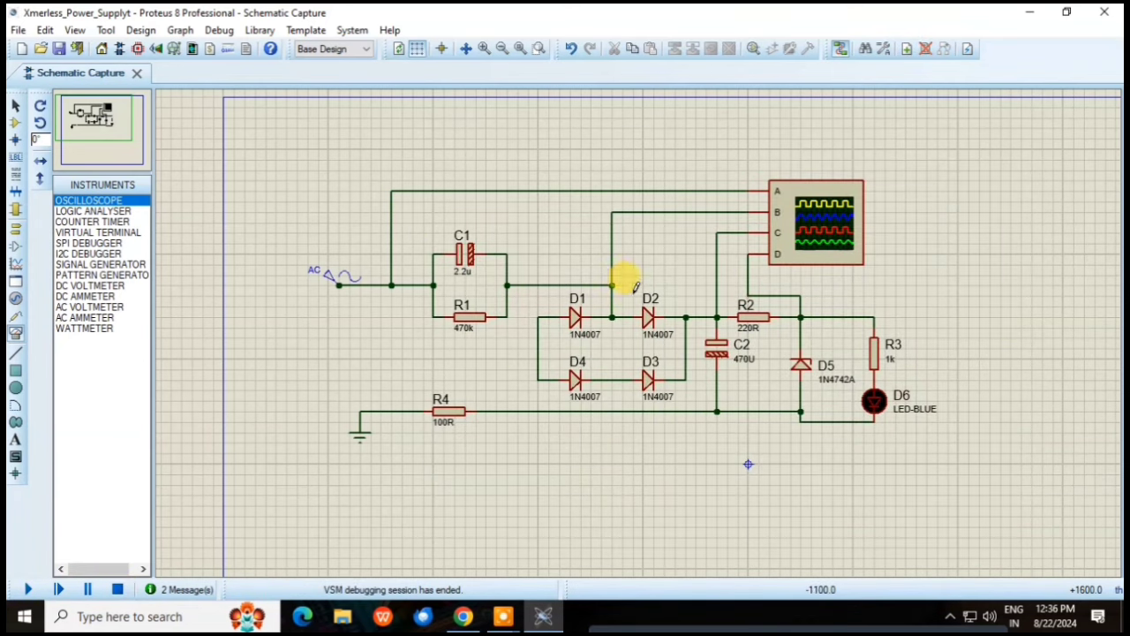